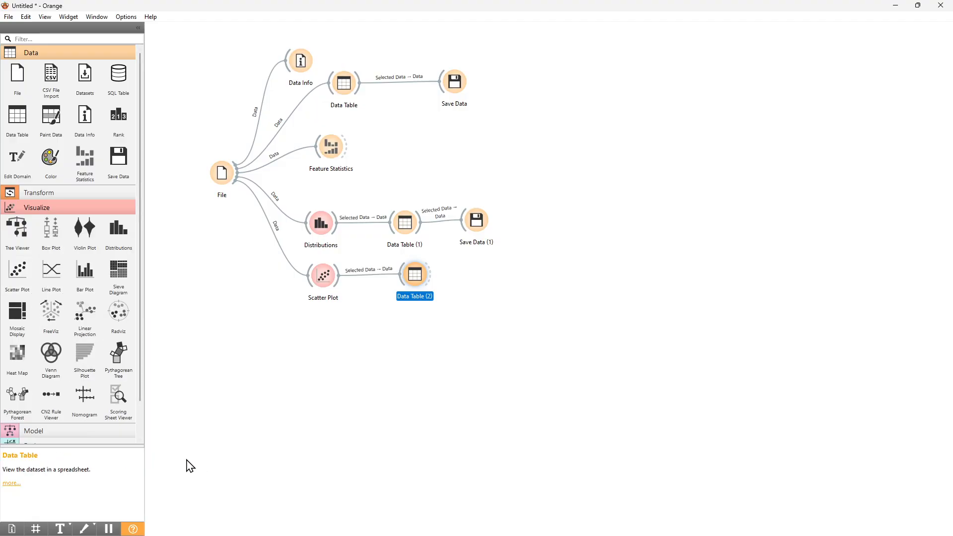
- Move the File widget slightly further left on the canvas
click(70, 207)
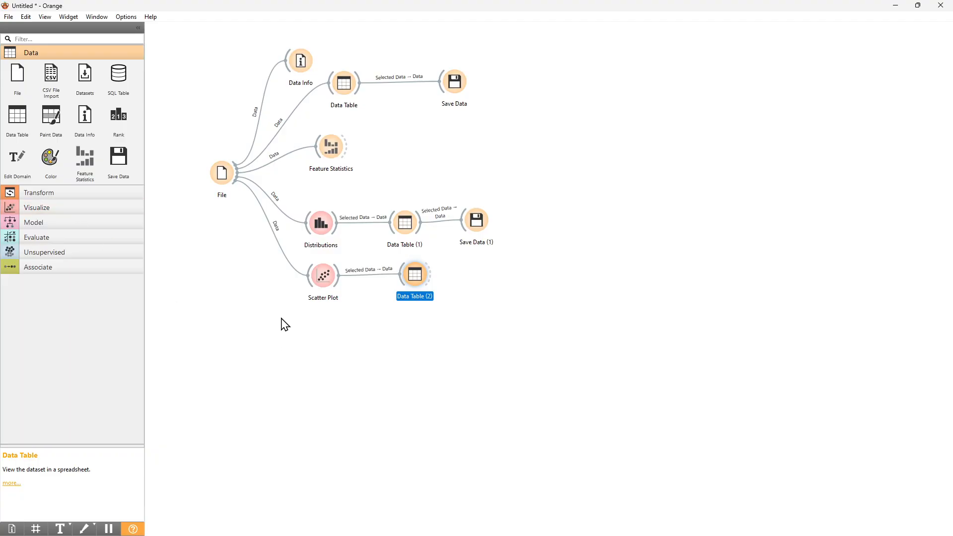
drag(221, 168, 203, 179)
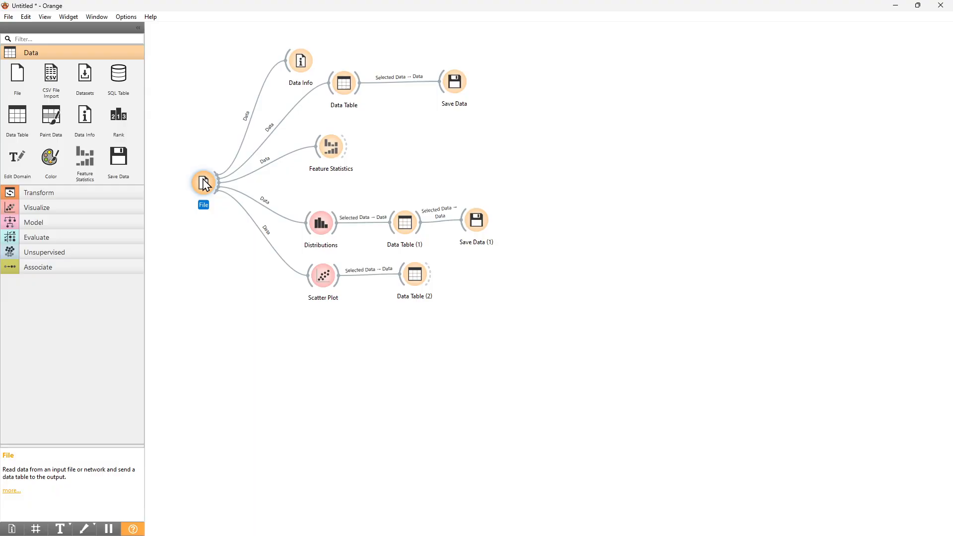
click(54, 225)
click(55, 223)
click(62, 251)
click(63, 254)
click(64, 238)
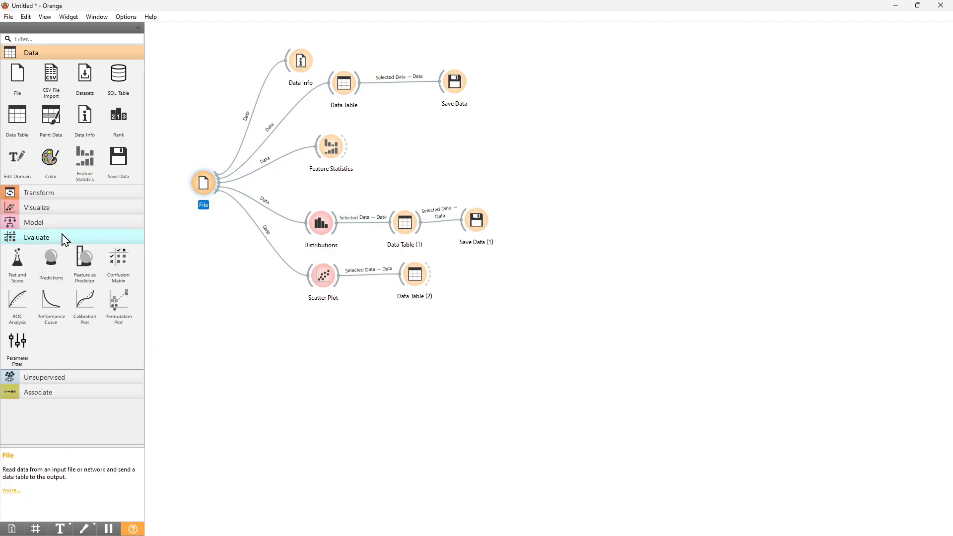
click(63, 238)
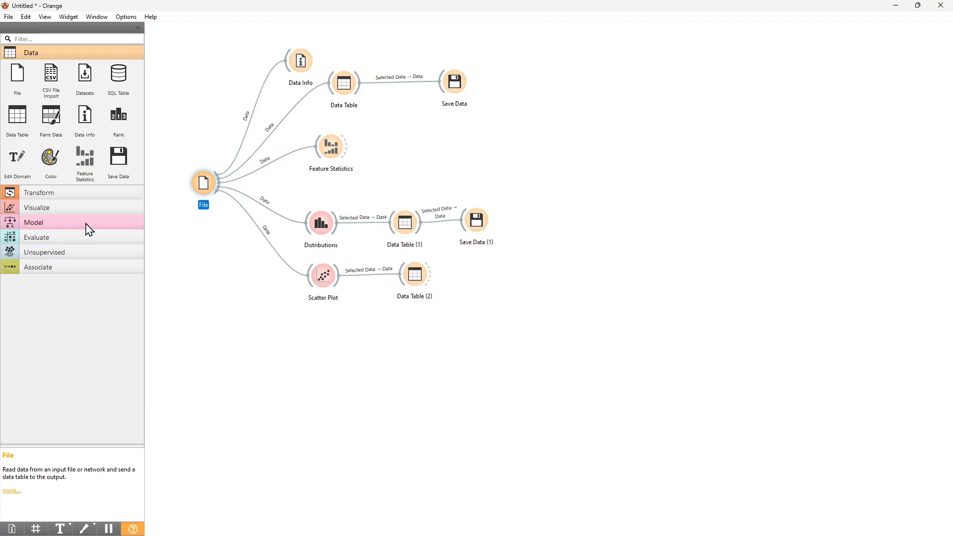
click(68, 197)
click(69, 197)
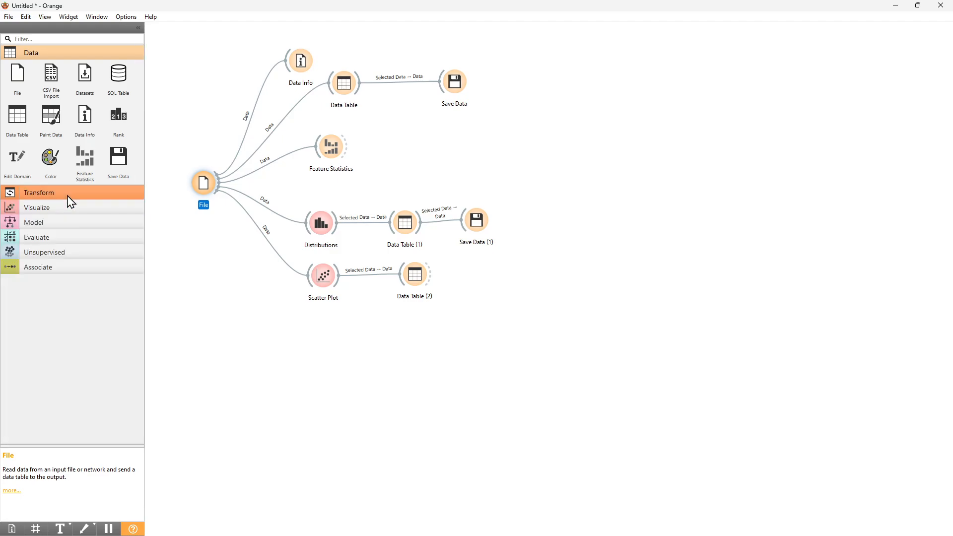
drag(204, 186, 191, 193)
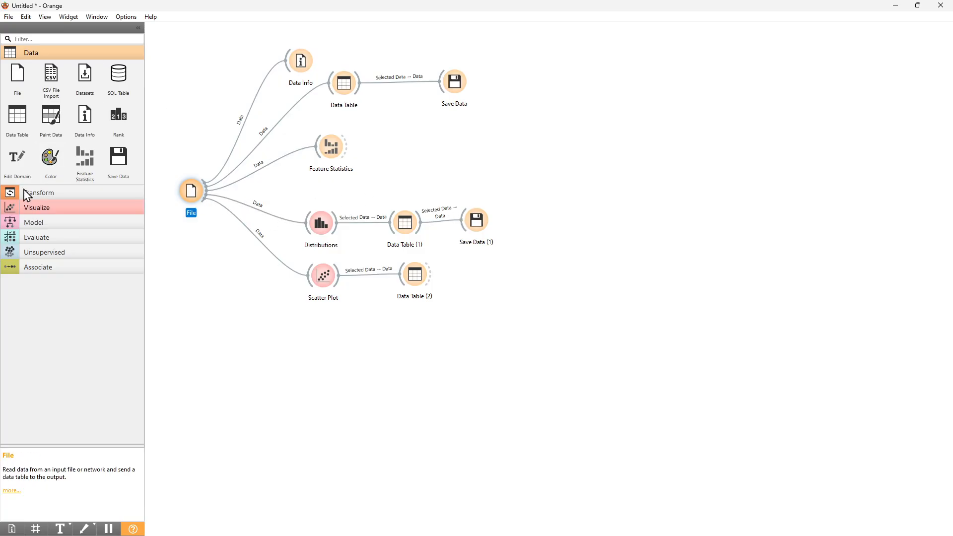
- Add a Distances widget linked from the File widget, and open its settings to review them
drag(204, 196, 309, 339)
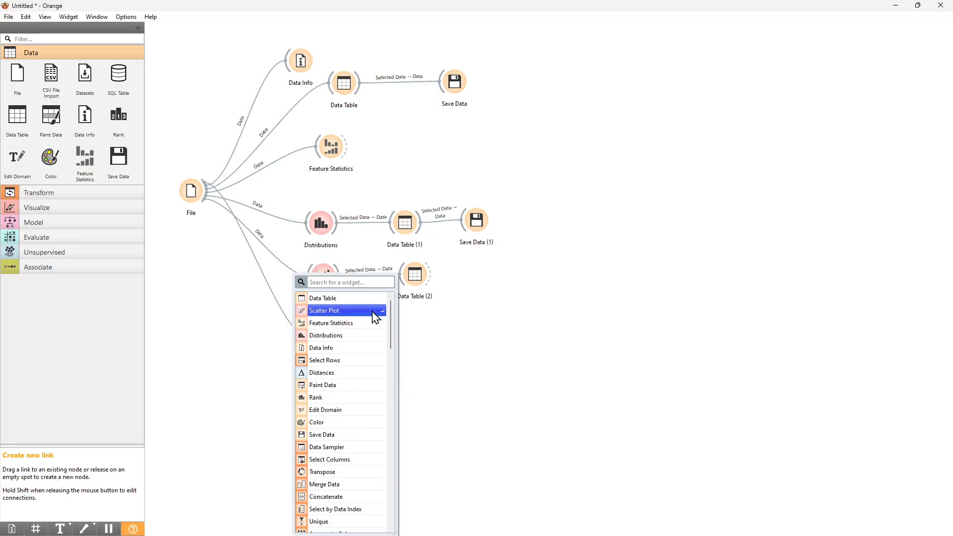
scroll(370, 323, down, 1)
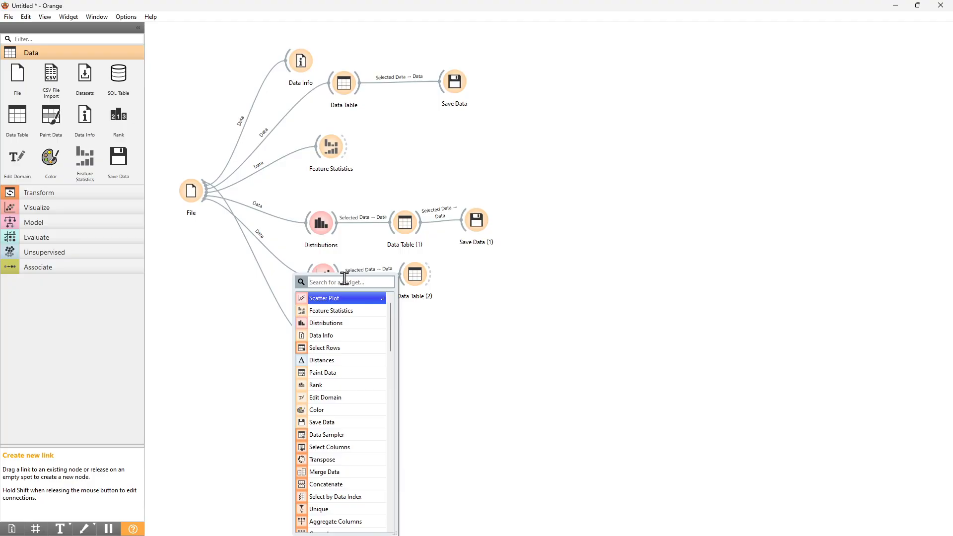
text(dis)
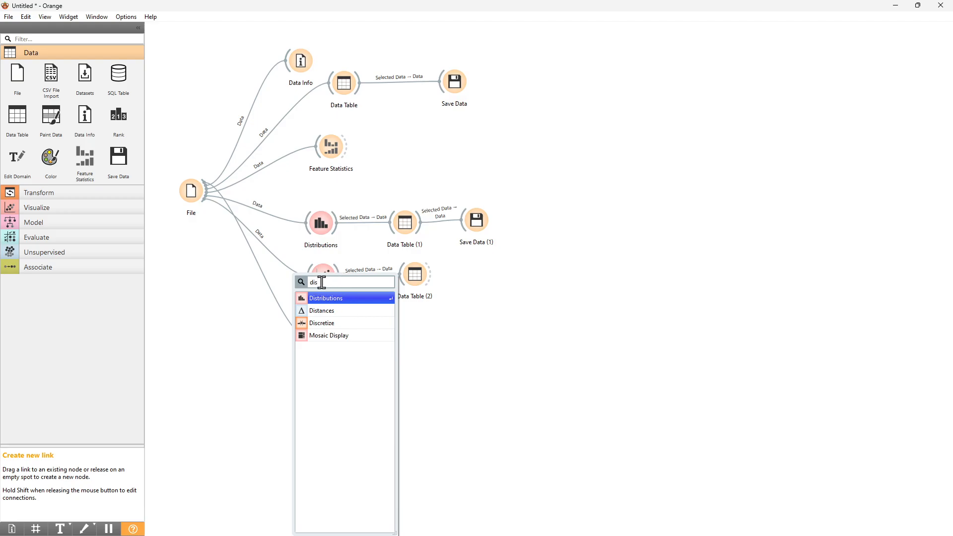
click(321, 313)
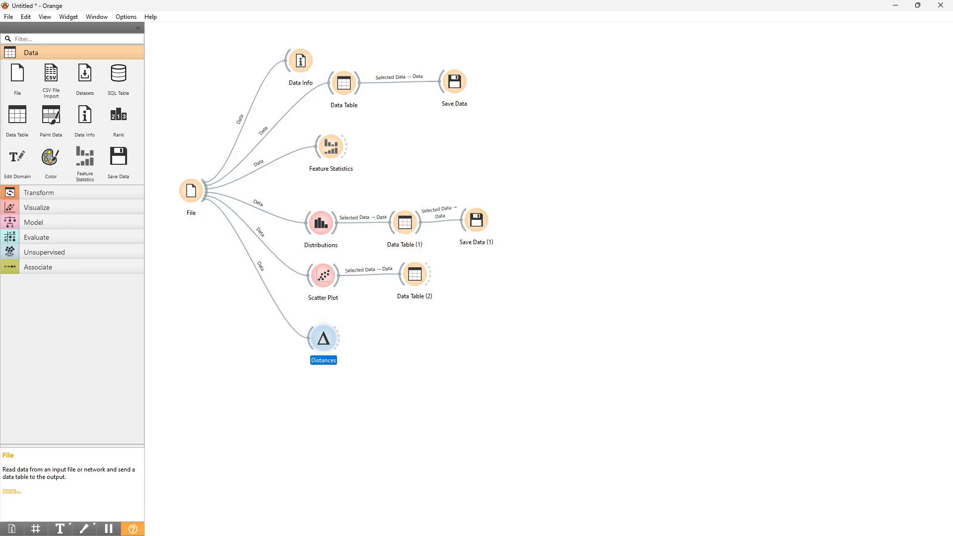
double_click(327, 347)
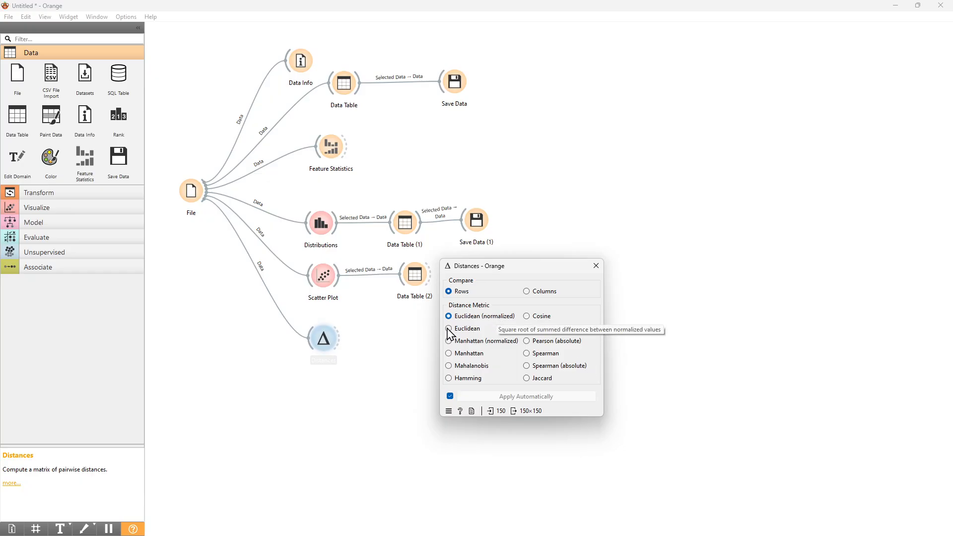
click(597, 267)
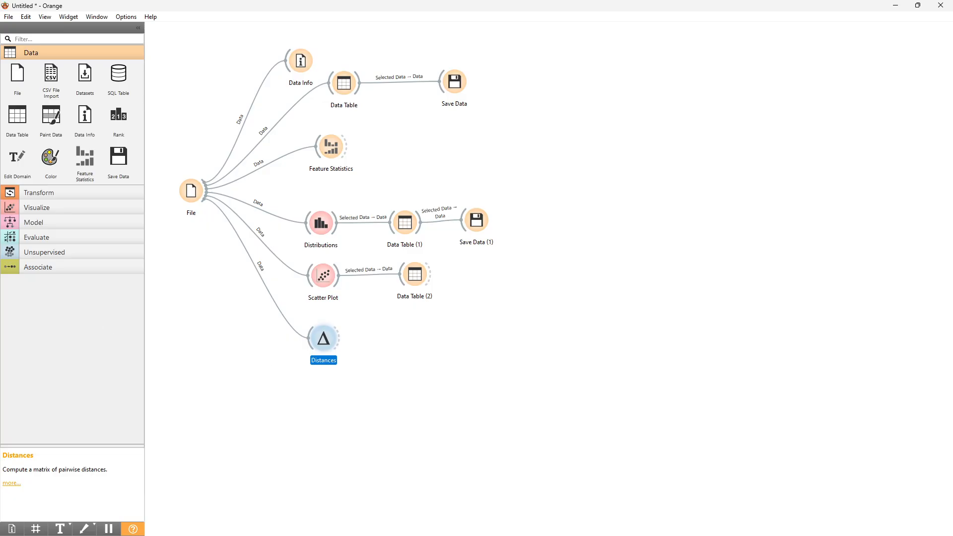
- Connect a Hierarchical Clustering widget to Distances and open its window maximized
drag(340, 338, 408, 363)
text(hier)
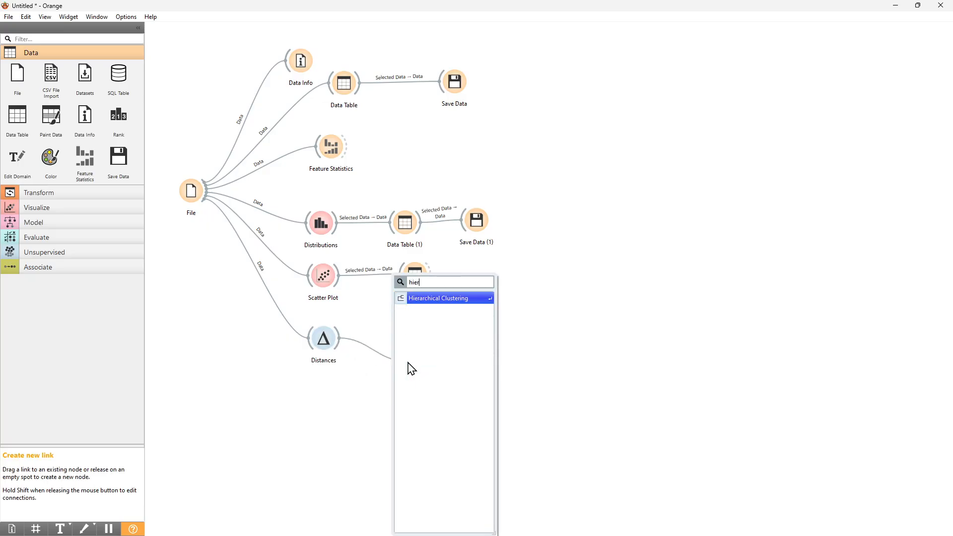
key(Return)
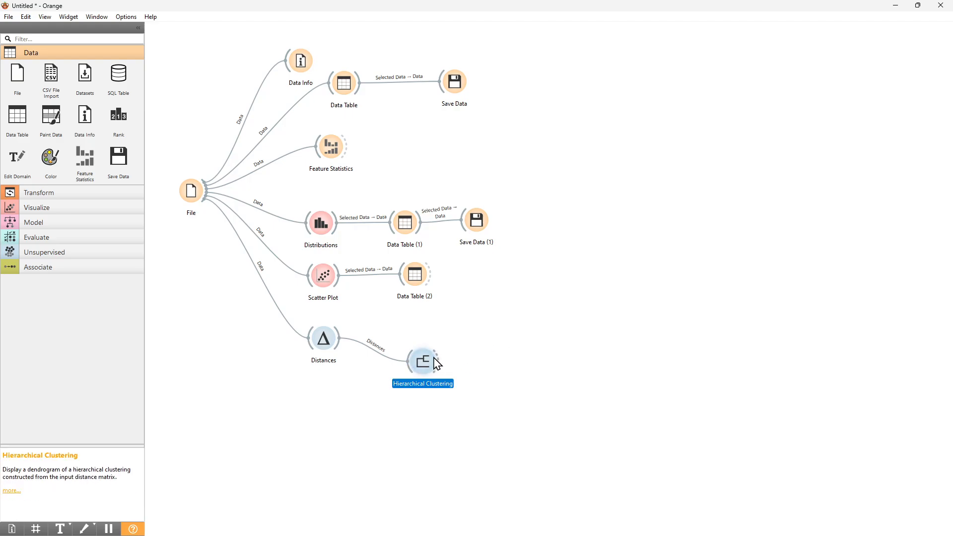
double_click(425, 363)
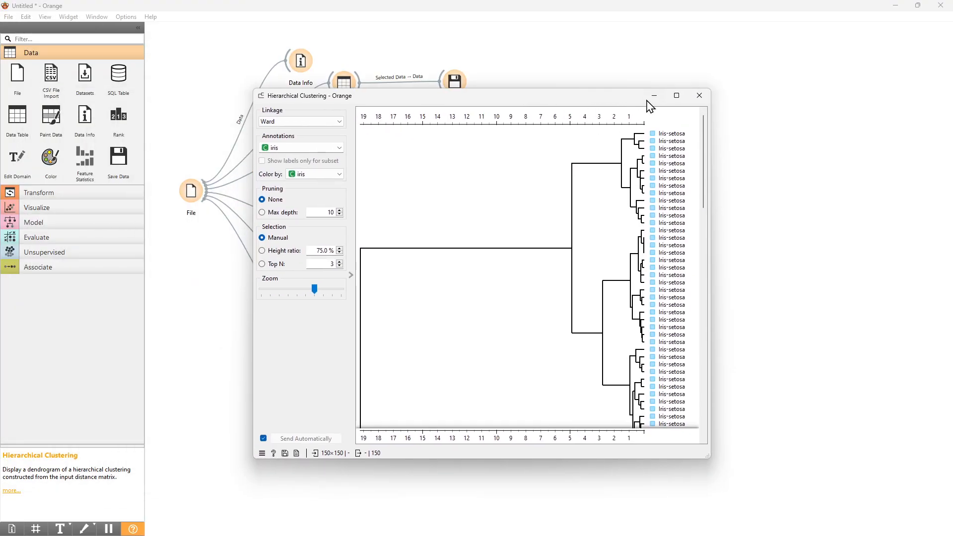
click(675, 95)
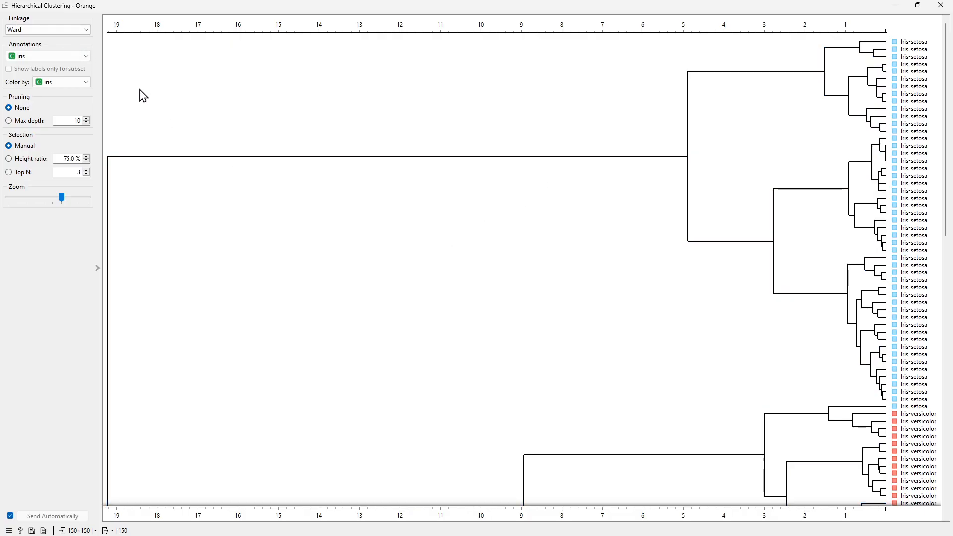
- Review the linkage options, keeping Ward, and browse the dendrogram
click(25, 31)
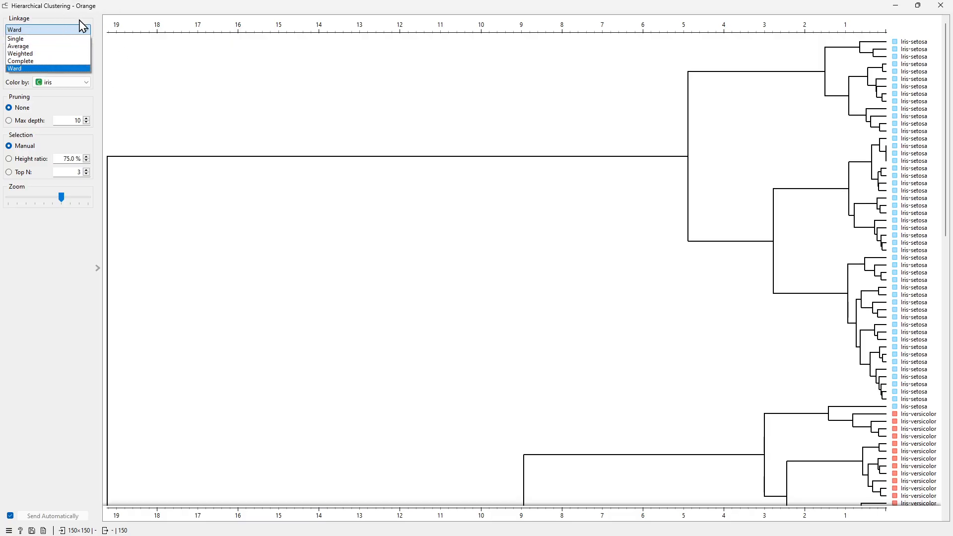
click(22, 68)
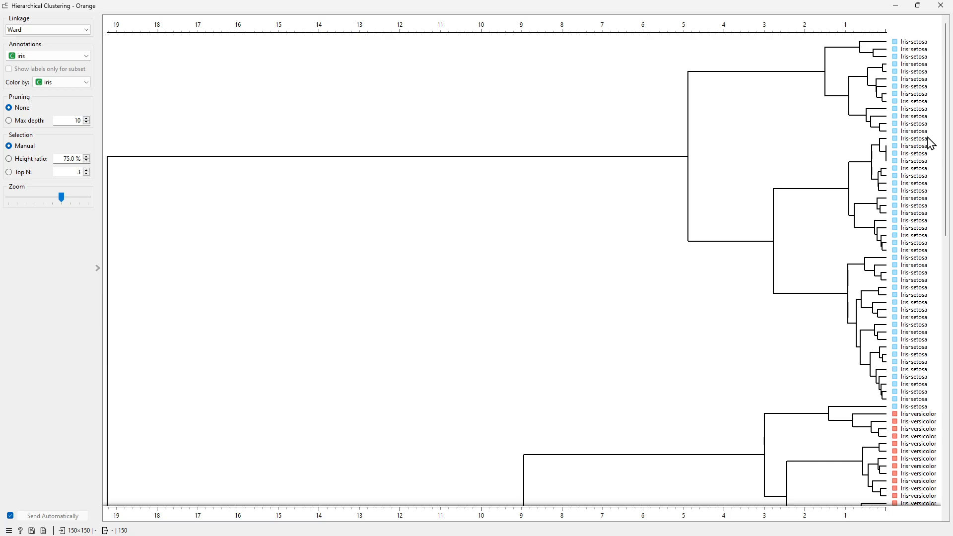
scroll(918, 410, down, 10)
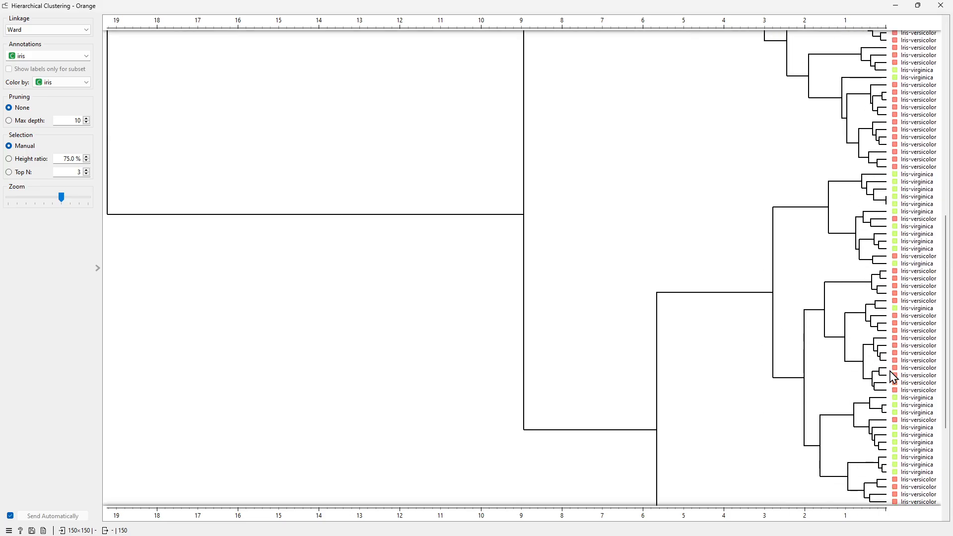
scroll(894, 377, up, 7)
click(45, 32)
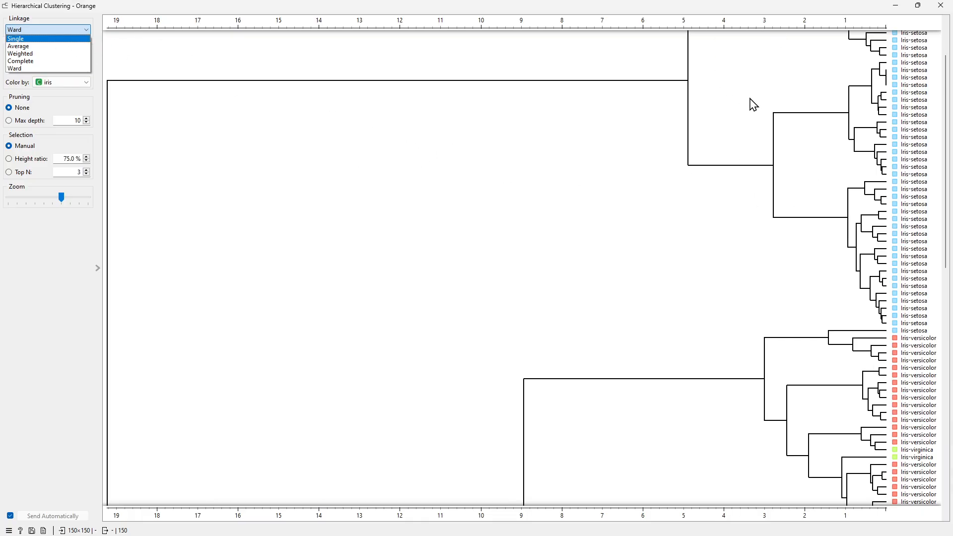
click(28, 69)
- Select the Iris-setosa cluster in the dendrogram and clear the selection
click(532, 280)
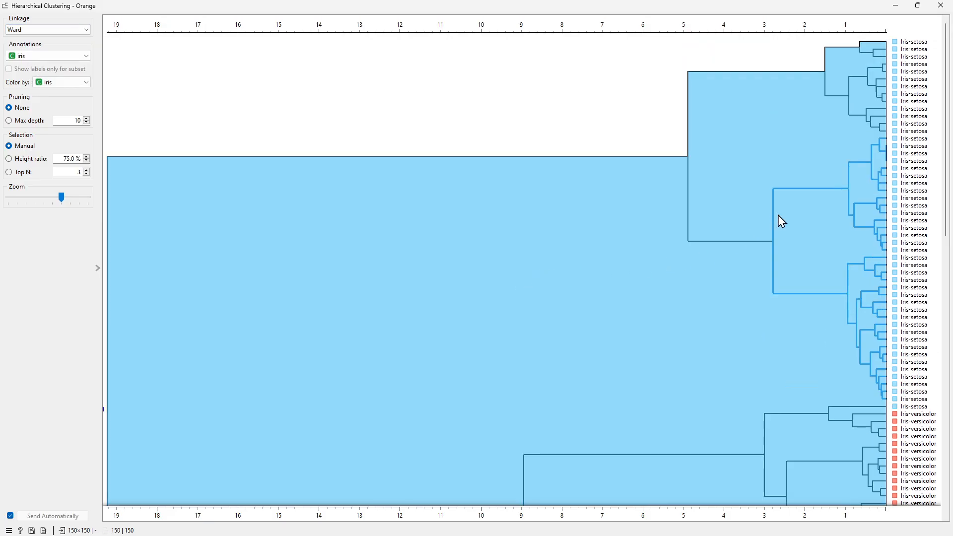
click(760, 118)
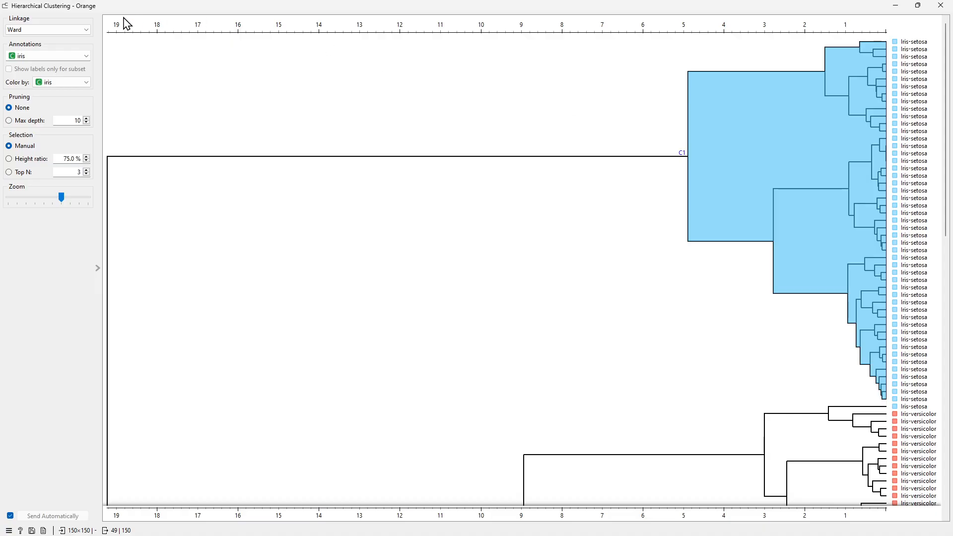
click(82, 36)
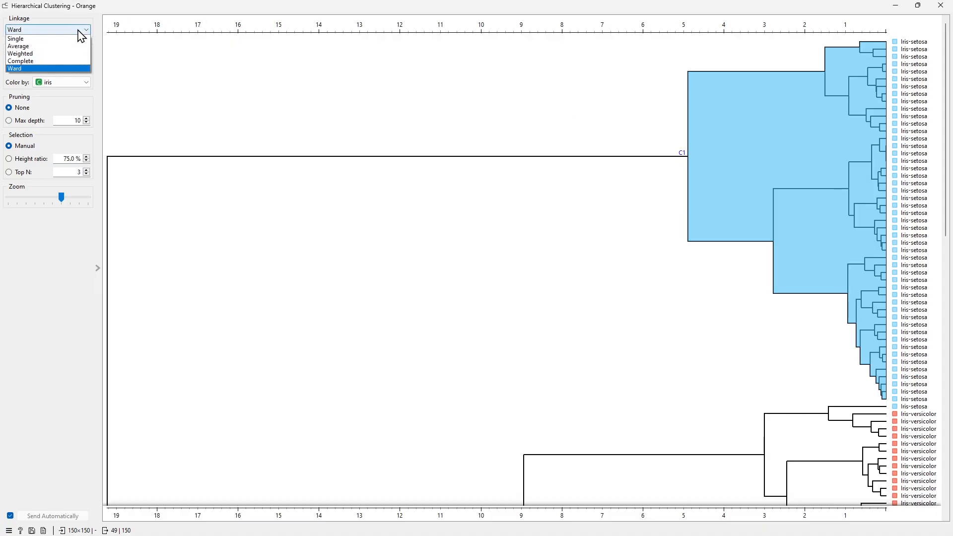
click(549, 140)
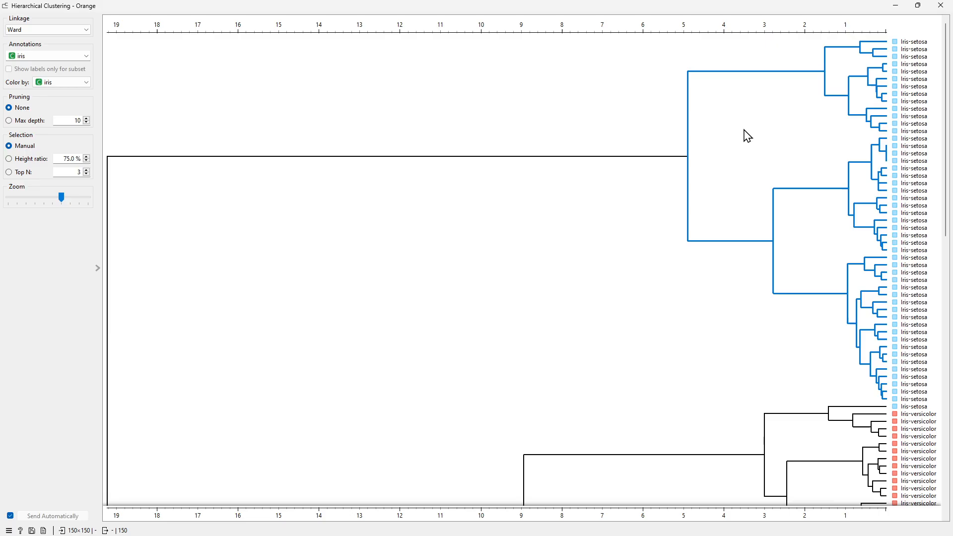
- Select progressively larger sub-clusters of the setosa branch, ending with the whole Iris-setosa cluster
click(883, 54)
click(885, 45)
scroll(898, 318, down, 5)
scroll(898, 317, up, 5)
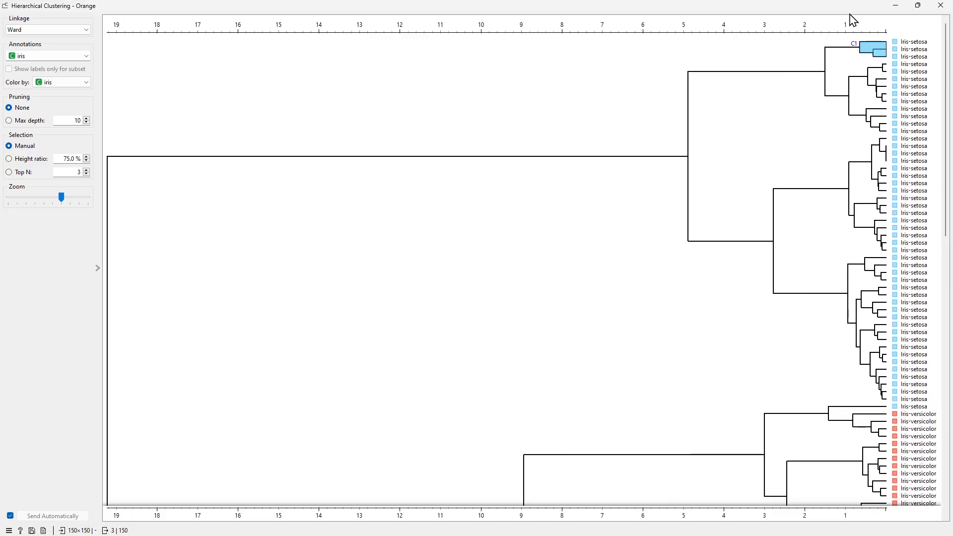
click(884, 95)
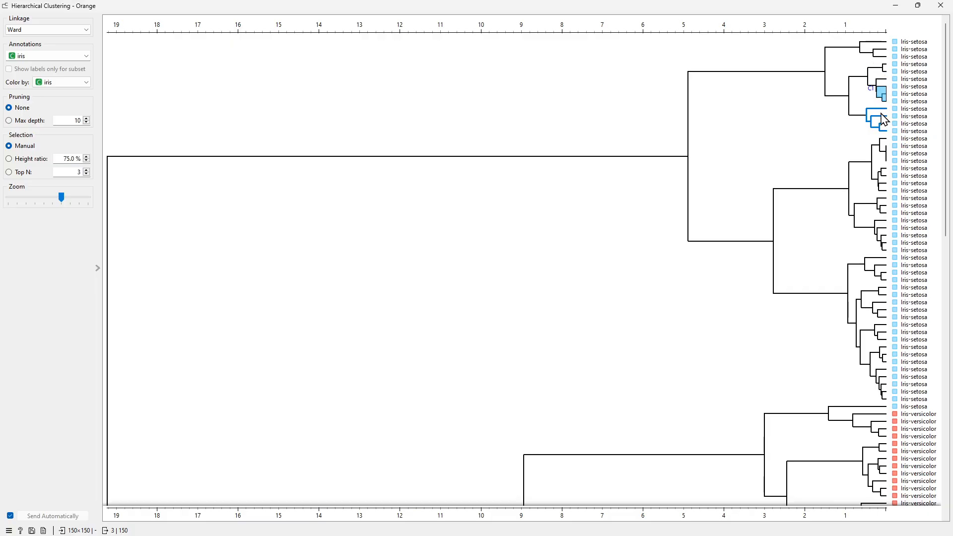
click(876, 105)
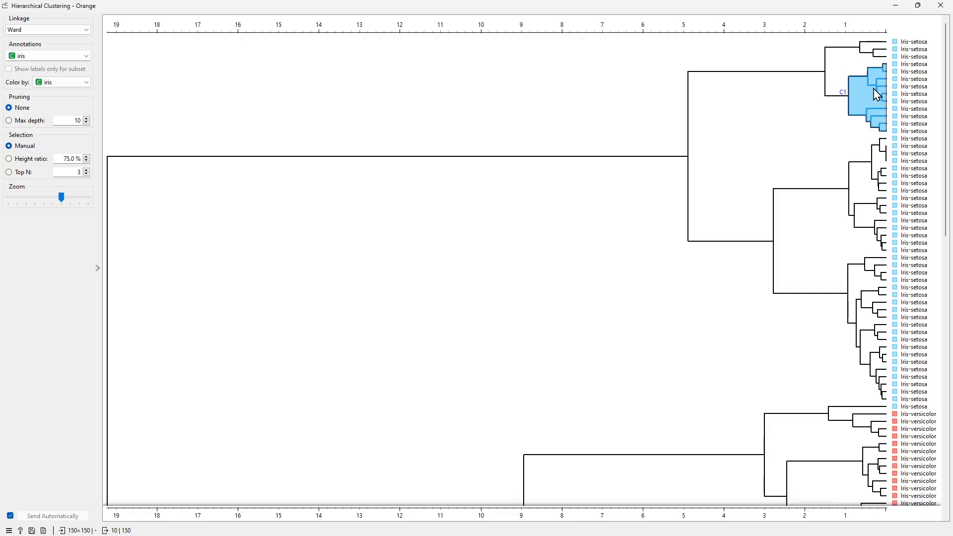
click(825, 69)
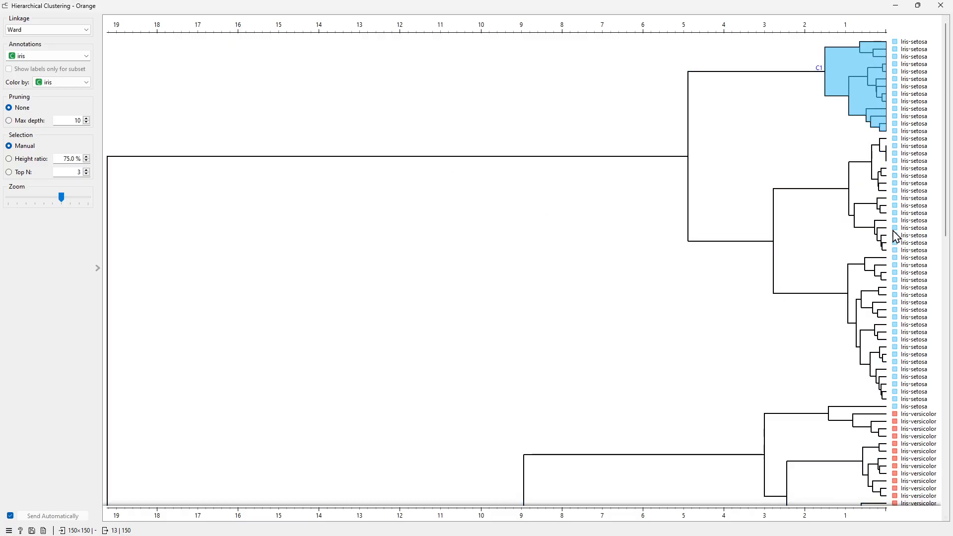
click(882, 205)
click(884, 180)
click(825, 183)
click(821, 168)
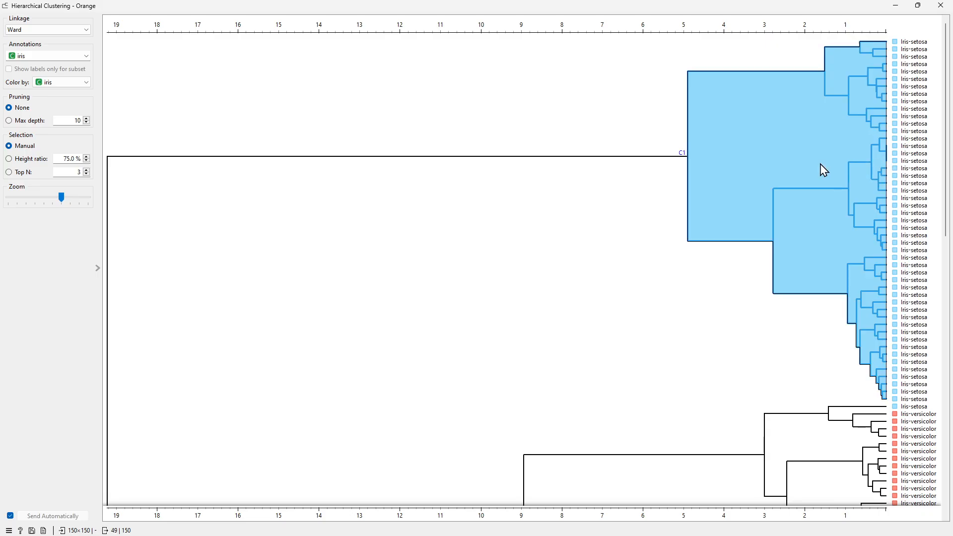
- Select the Iris-versicolor cluster in the lower part of the dendrogram
scroll(728, 212, down, 5)
scroll(727, 212, up, 5)
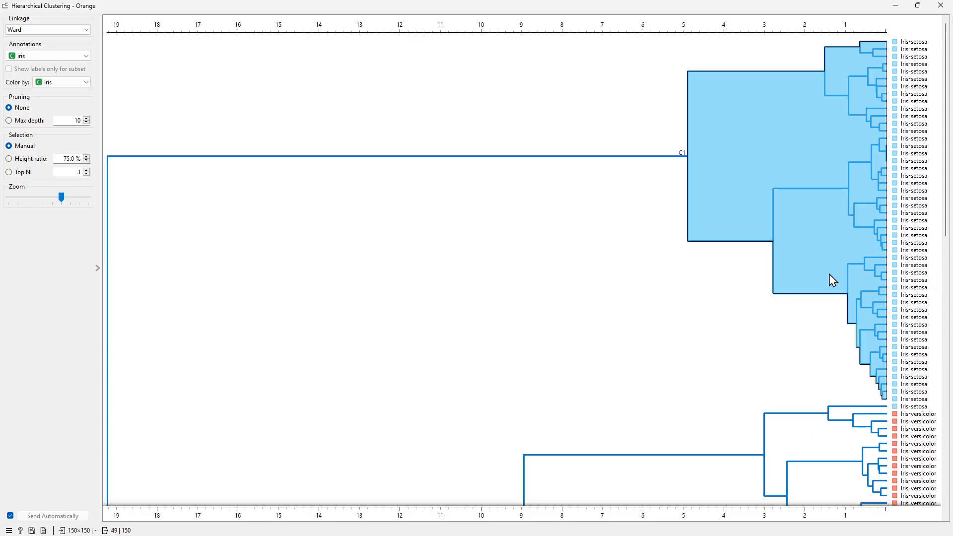
scroll(775, 263, down, 5)
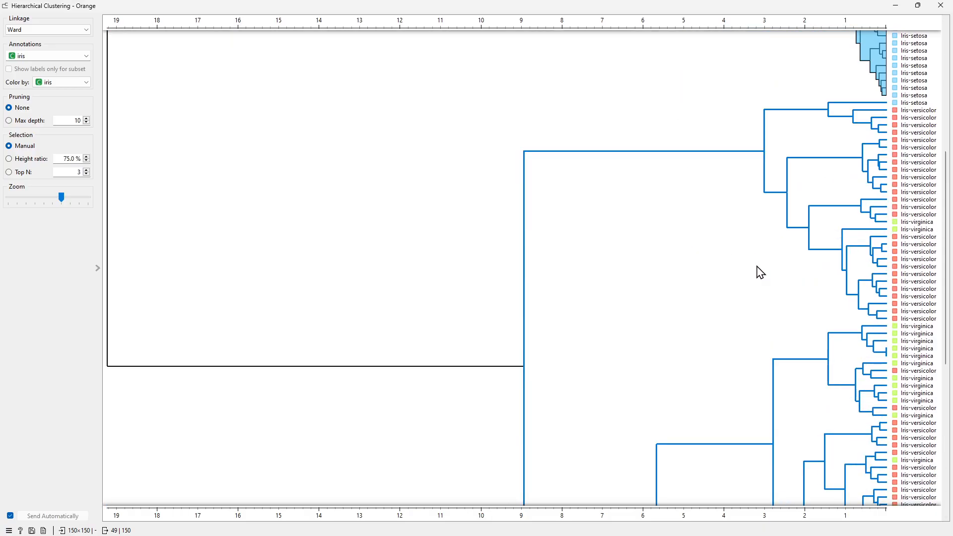
scroll(759, 272, down, 6)
scroll(792, 285, up, 9)
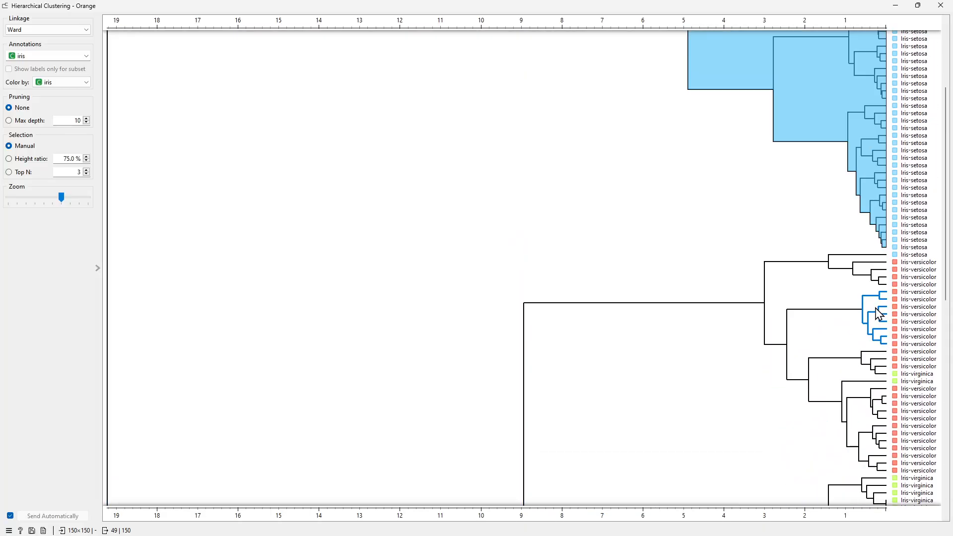
click(868, 300)
click(874, 274)
click(862, 265)
click(846, 286)
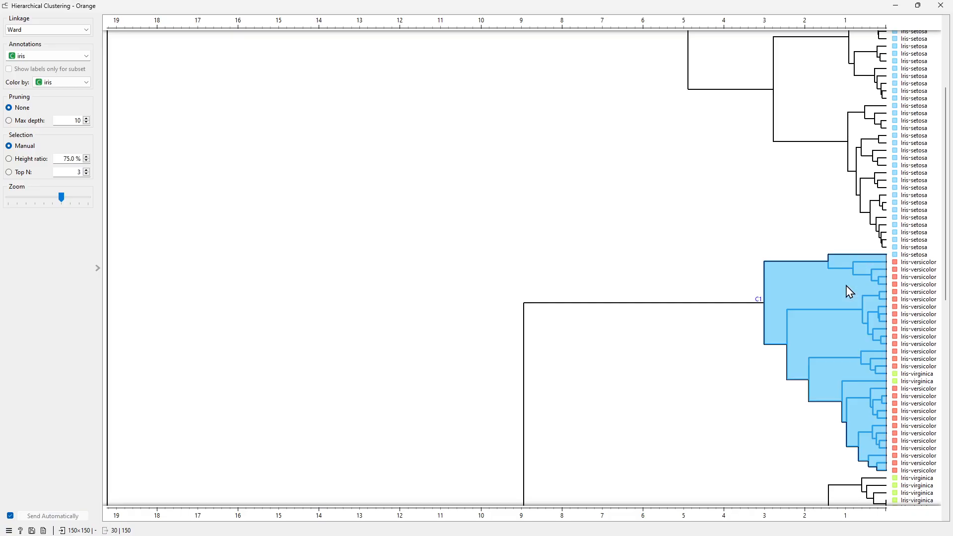
scroll(862, 320, down, 3)
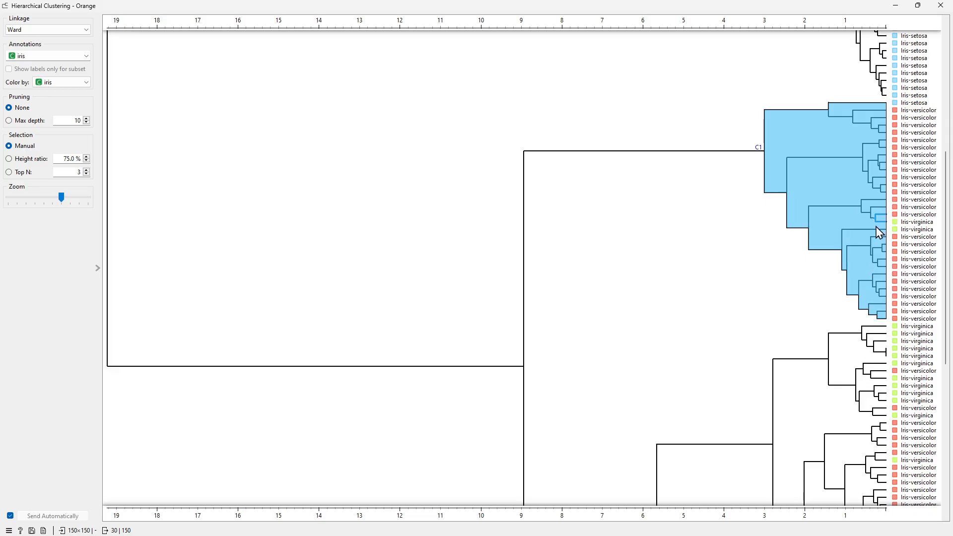
scroll(874, 233, down, 6)
scroll(874, 234, up, 3)
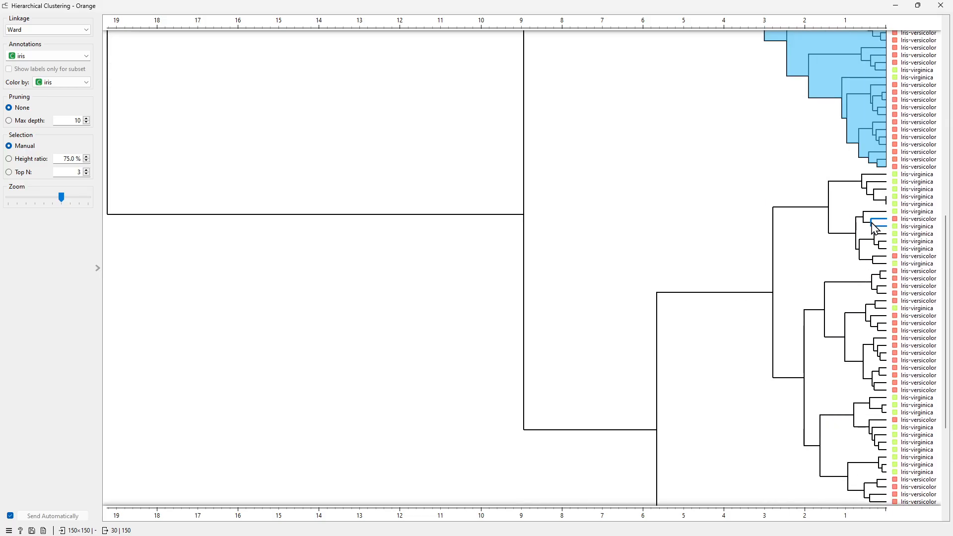
- Select smaller sub-clusters within the versicolor and virginica branches of the dendrogram
click(859, 219)
click(847, 276)
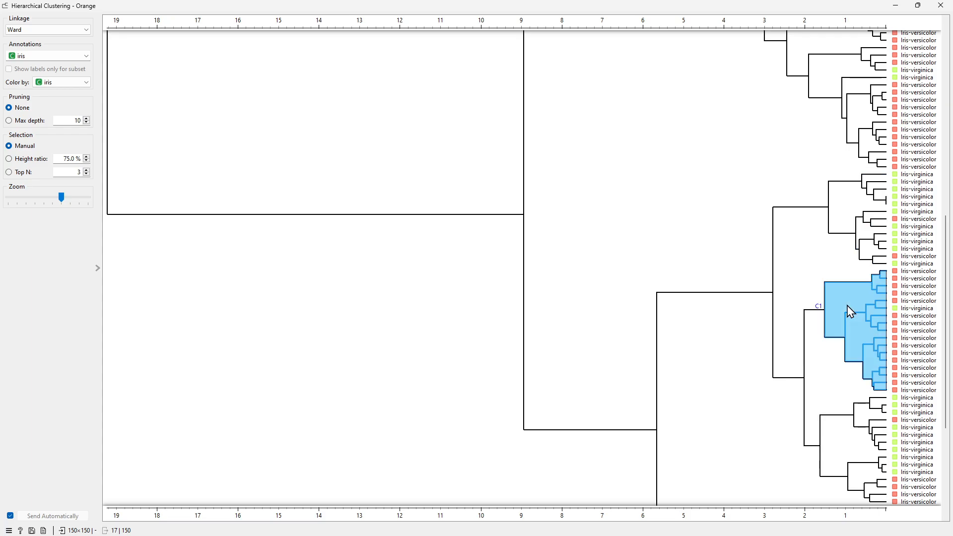
scroll(845, 307, down, 3)
click(844, 342)
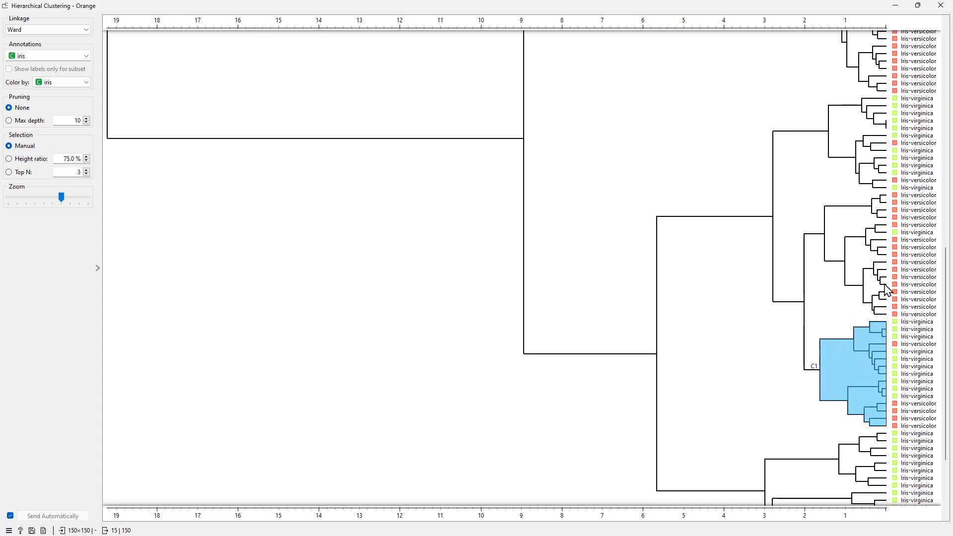
click(846, 236)
click(841, 357)
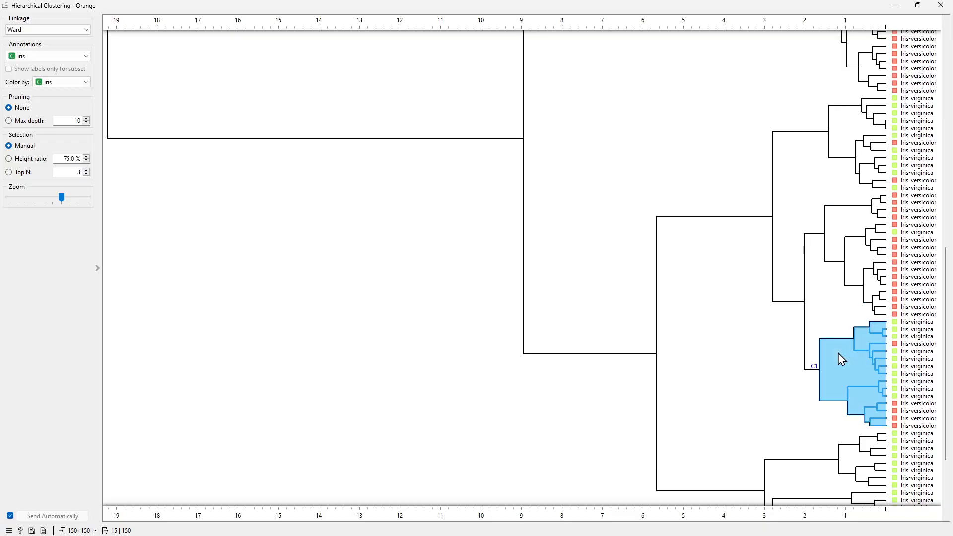
- Select progressively larger clusters, ending with the branch joining the mixed versicolor-virginica and pure virginica groups
click(862, 123)
click(804, 178)
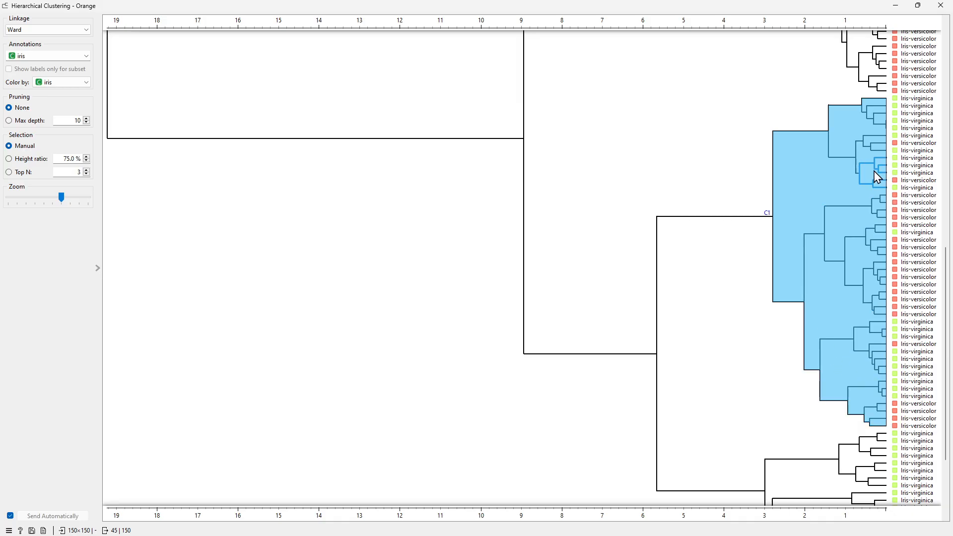
scroll(819, 325, down, 3)
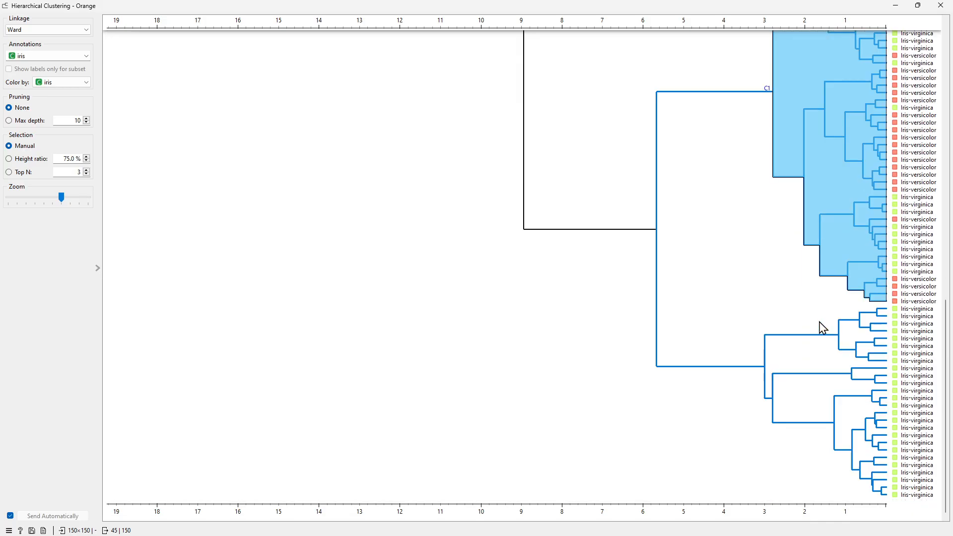
click(803, 362)
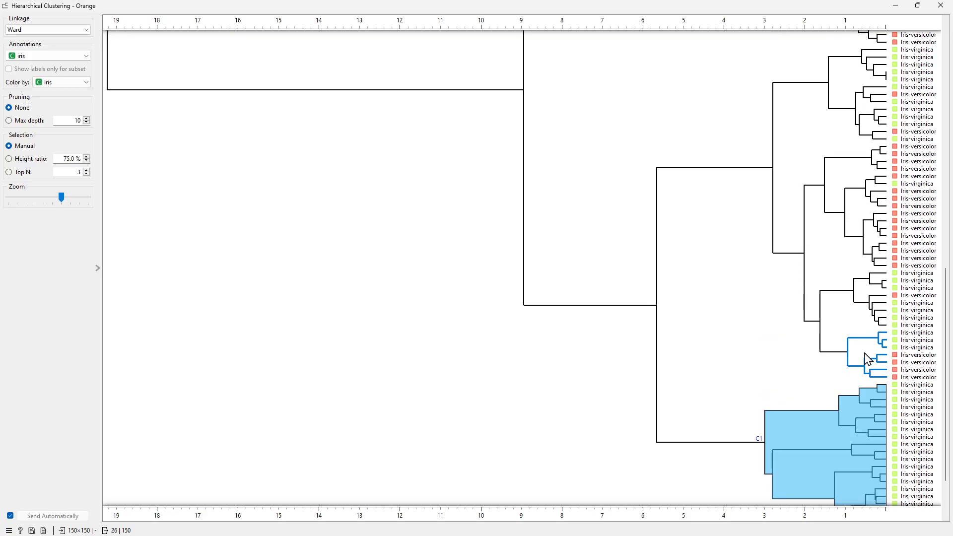
click(754, 219)
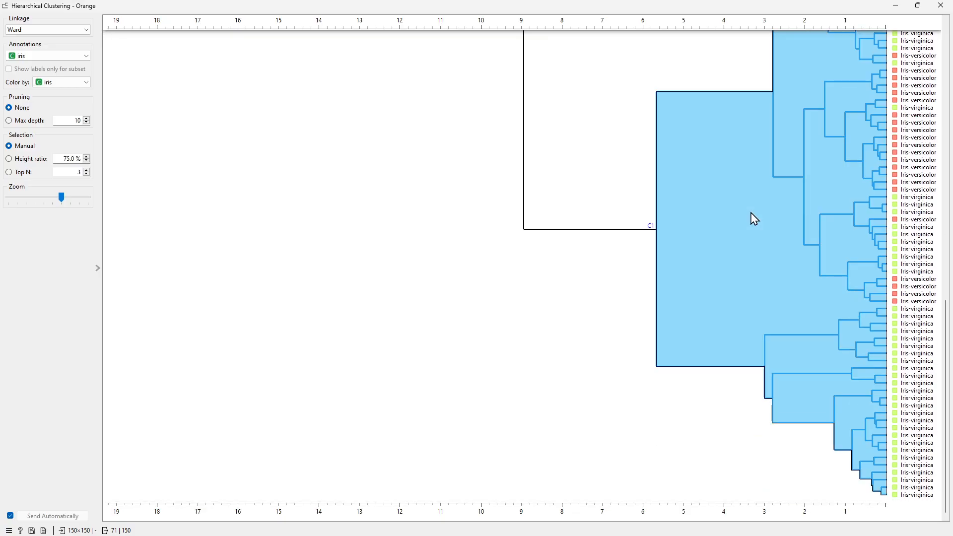
- Bring up the Scatter Plot window, reposition it over the canvas, and minimize the Hierarchical Clustering window
scroll(752, 217, up, 3)
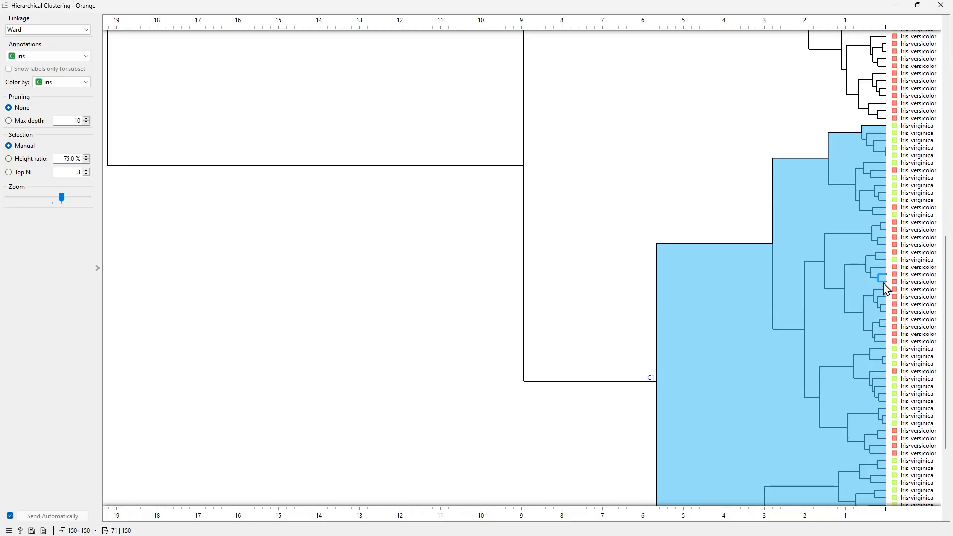
scroll(886, 281, down, 3)
scroll(886, 280, up, 5)
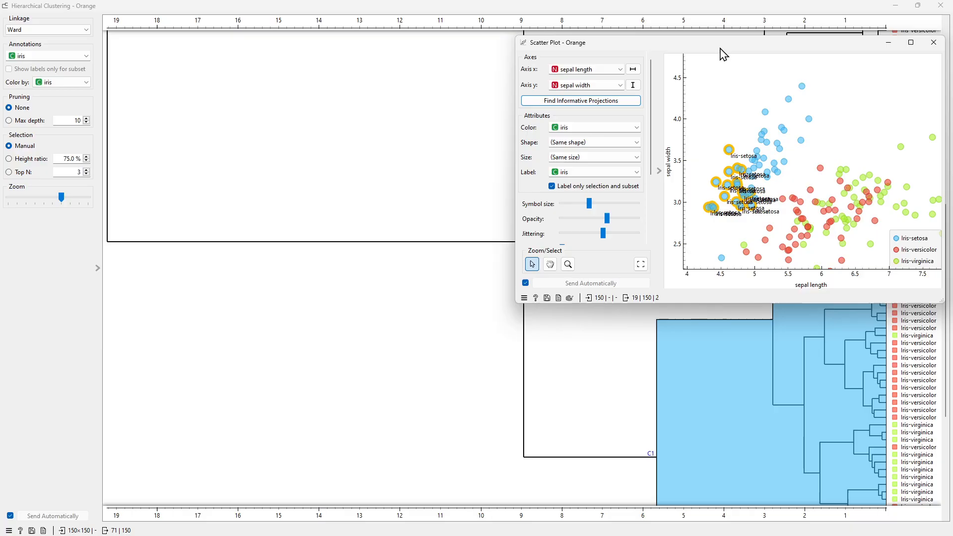
click(713, 90)
drag(729, 47, 435, 107)
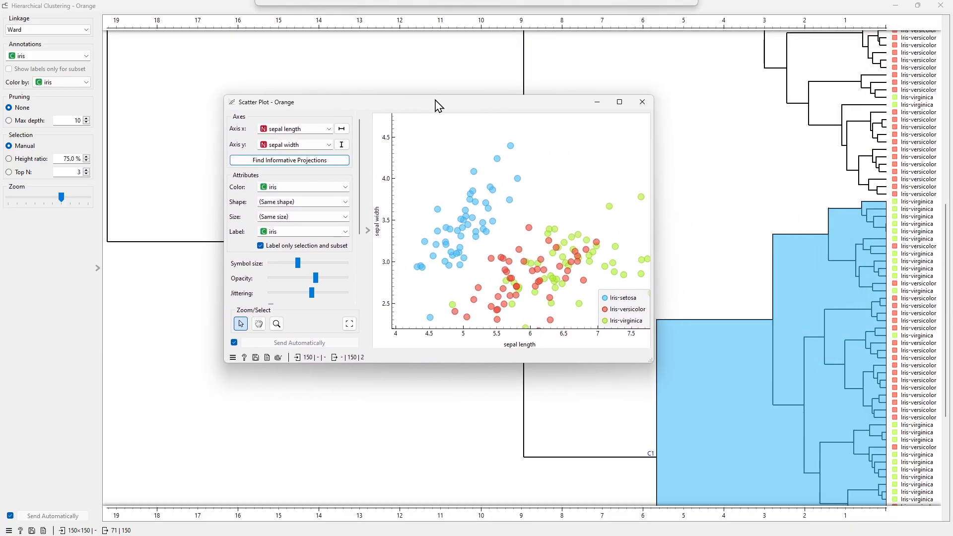
drag(516, 107, 456, 146)
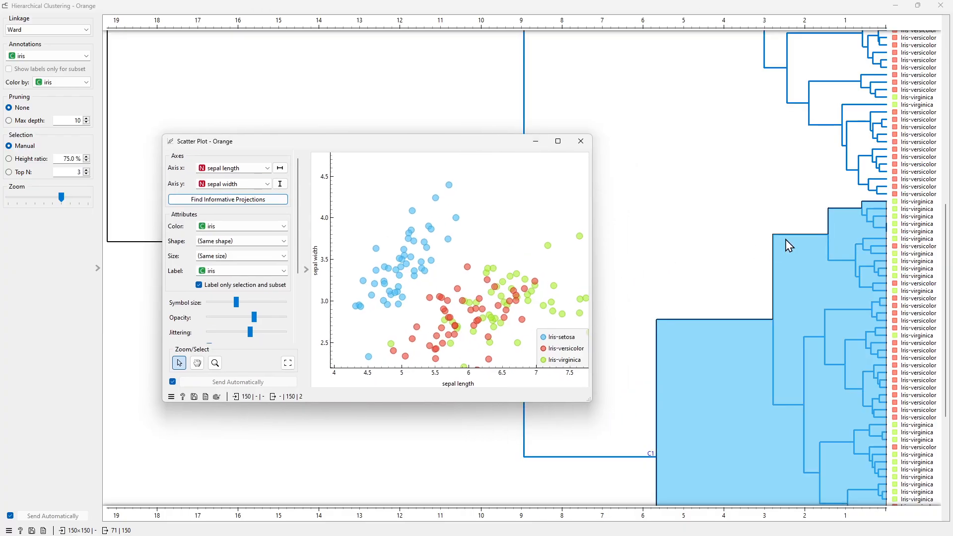
click(896, 6)
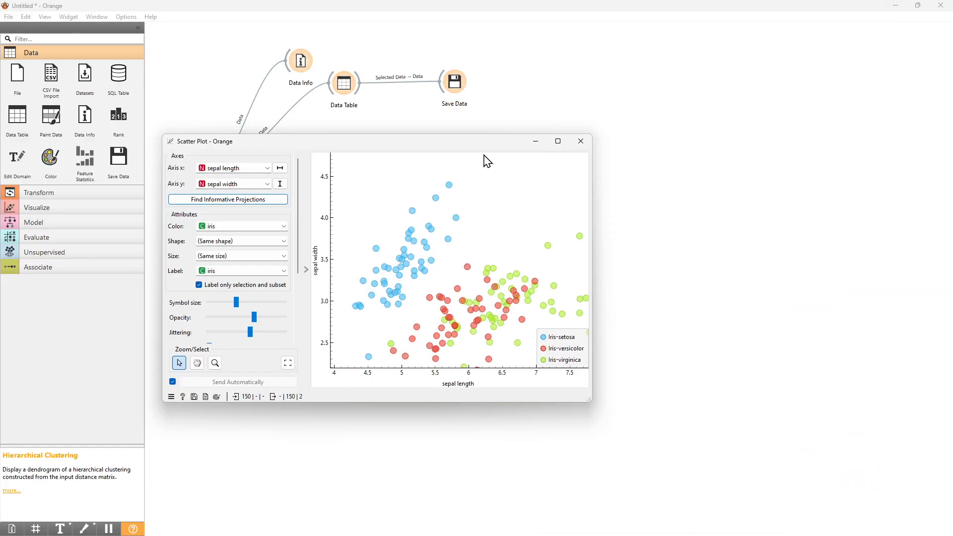
drag(480, 145, 662, 166)
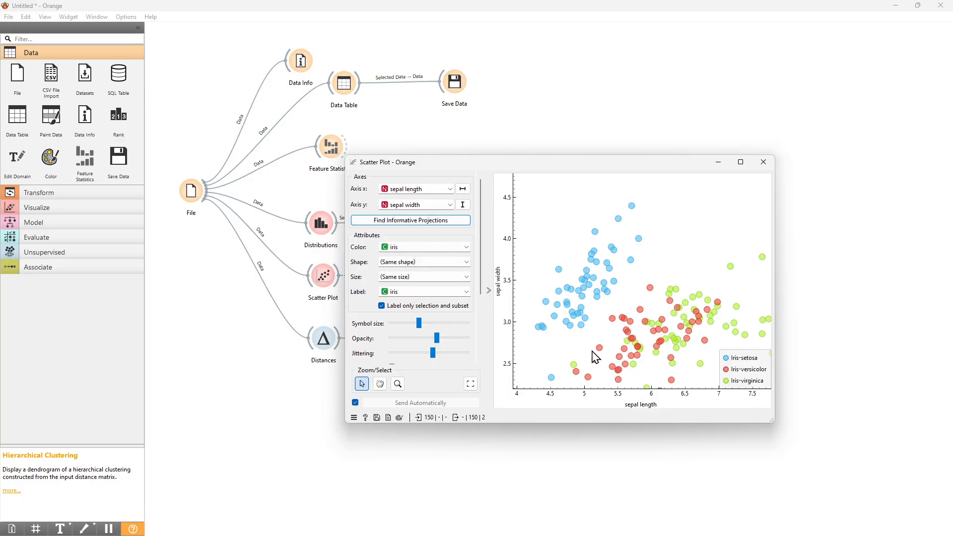
- Apply the top informative projection, petal width versus petal length, and inspect individual points in the scatter plot
click(449, 223)
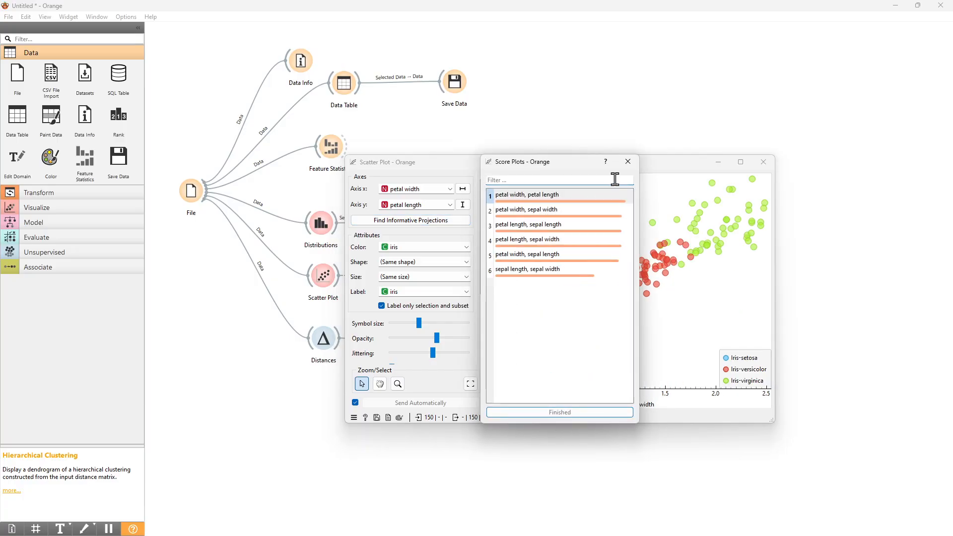
click(632, 164)
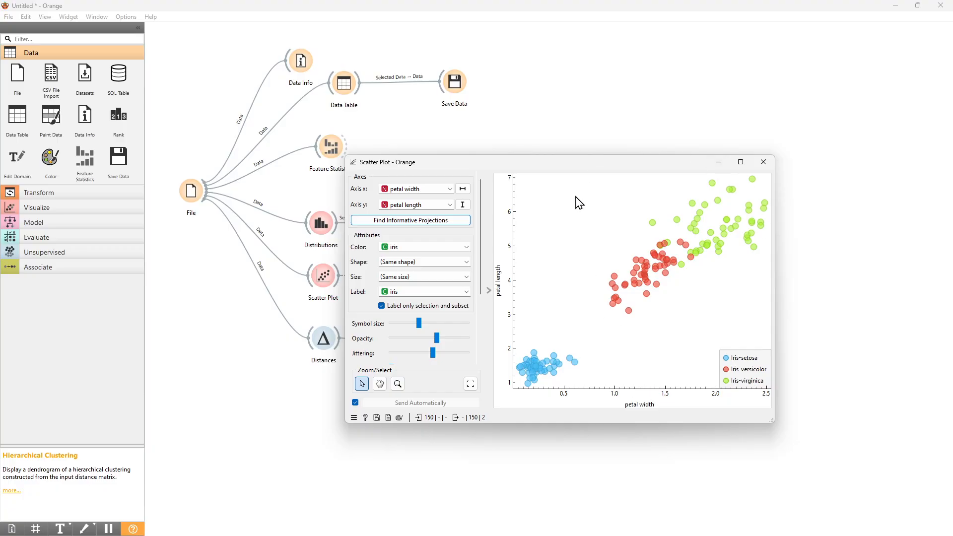
mouse_move(664, 248)
mouse_move(693, 234)
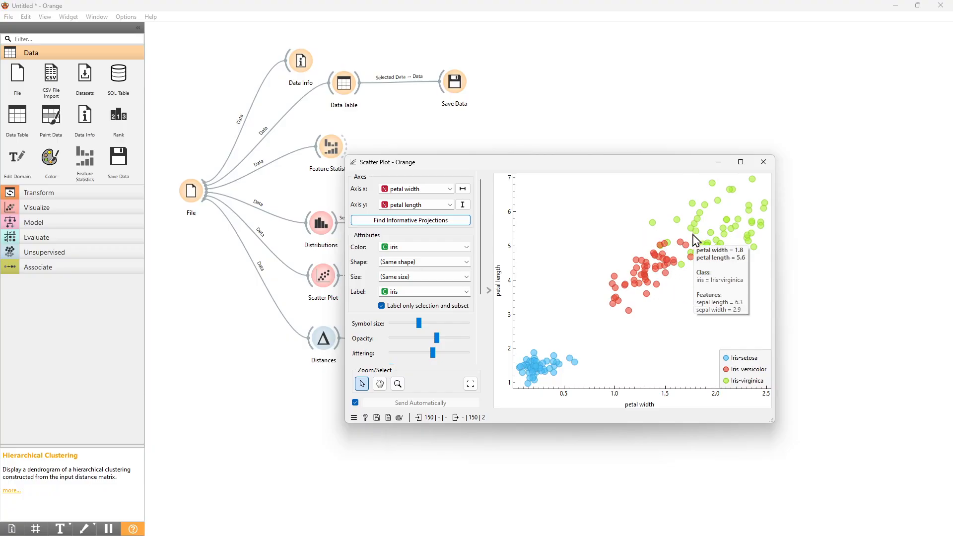
mouse_move(680, 272)
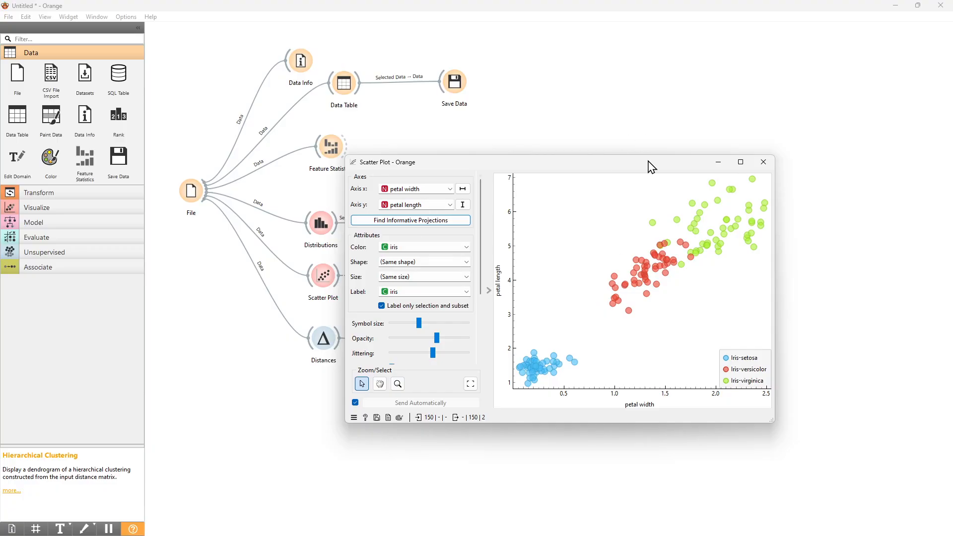
drag(648, 165, 562, 203)
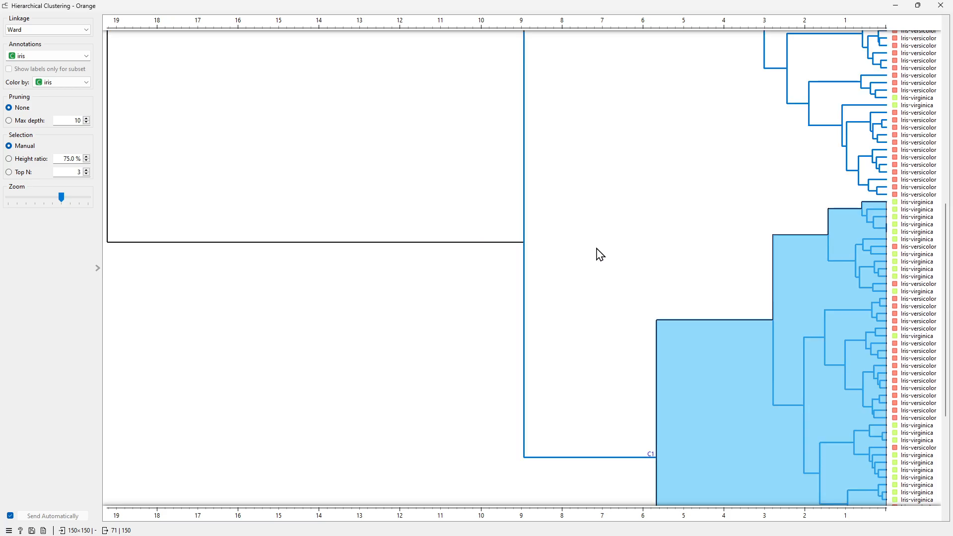
- Select an Iris-versicolor cluster and then the whole Iris-setosa cluster in the dendrogram
scroll(598, 253, down, 5)
scroll(692, 297, up, 2)
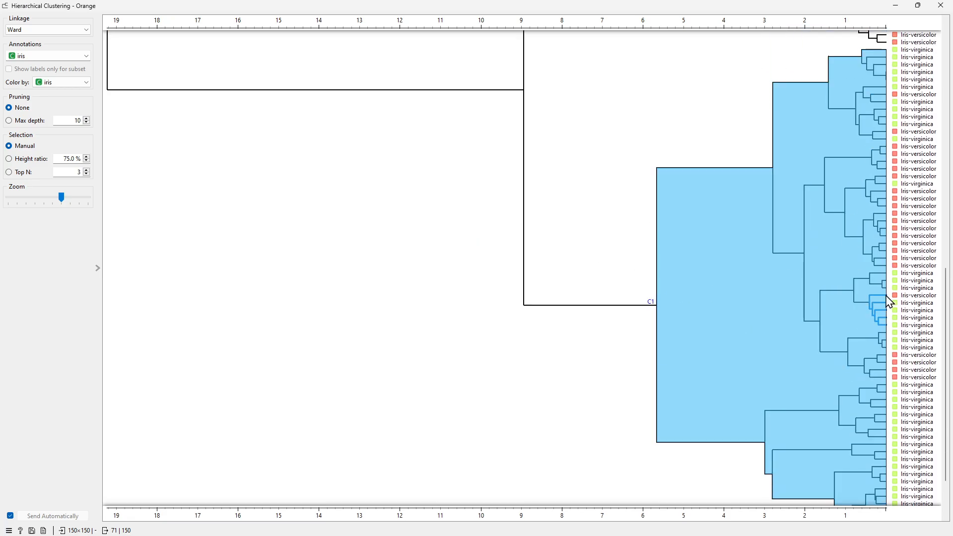
scroll(819, 185, up, 8)
scroll(829, 241, down, 3)
click(814, 155)
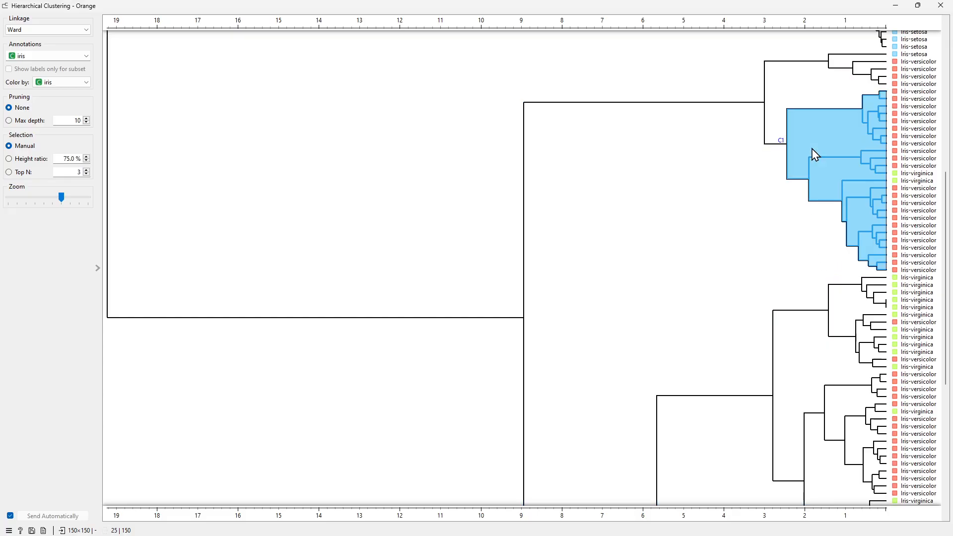
click(789, 93)
scroll(783, 112, up, 8)
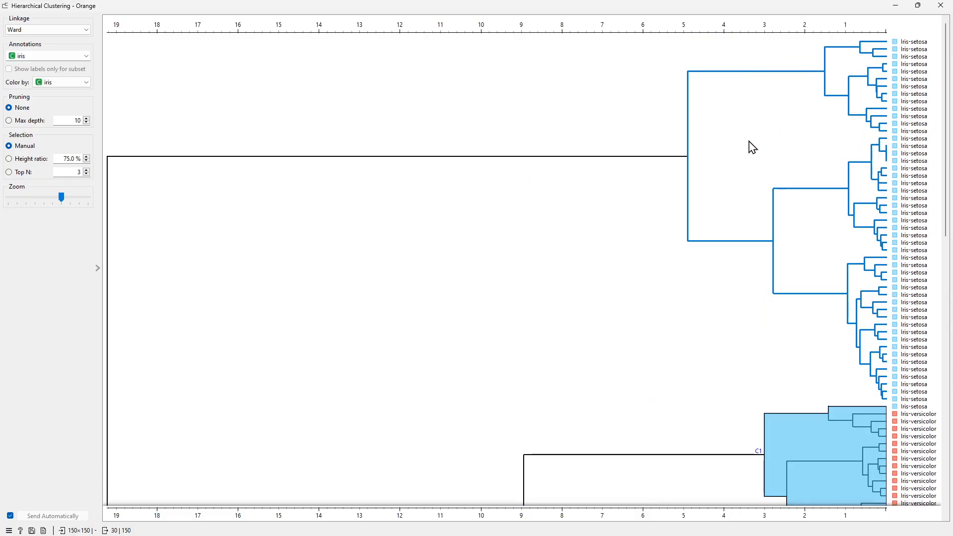
click(757, 146)
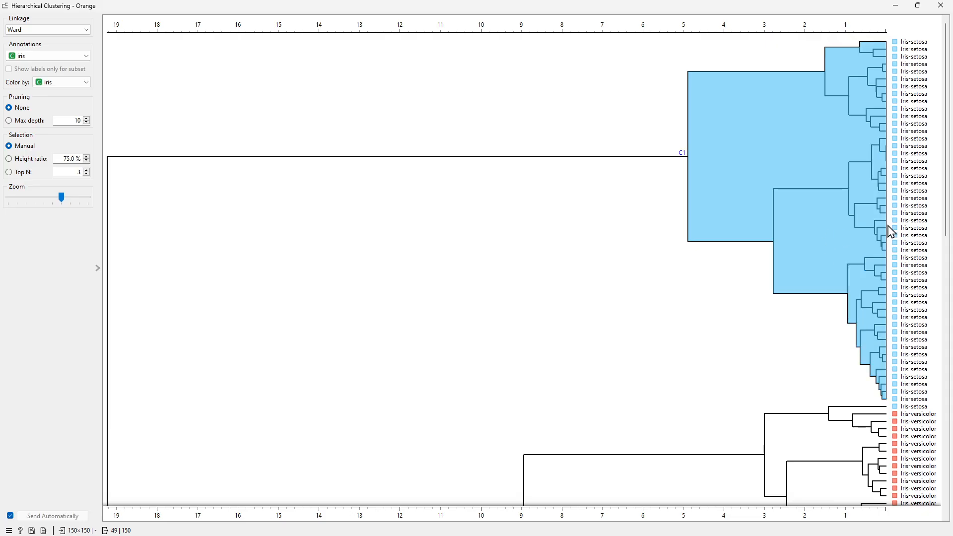
- Select the combined versicolor-virginica branch, then the entire dendrogram at its root
scroll(892, 232, down, 3)
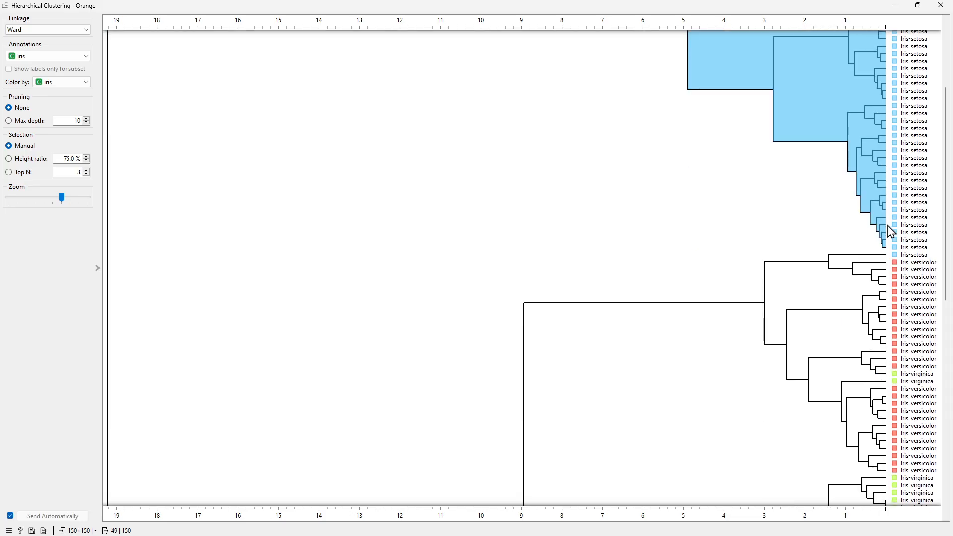
scroll(892, 232, down, 5)
scroll(892, 232, up, 5)
scroll(892, 232, down, 3)
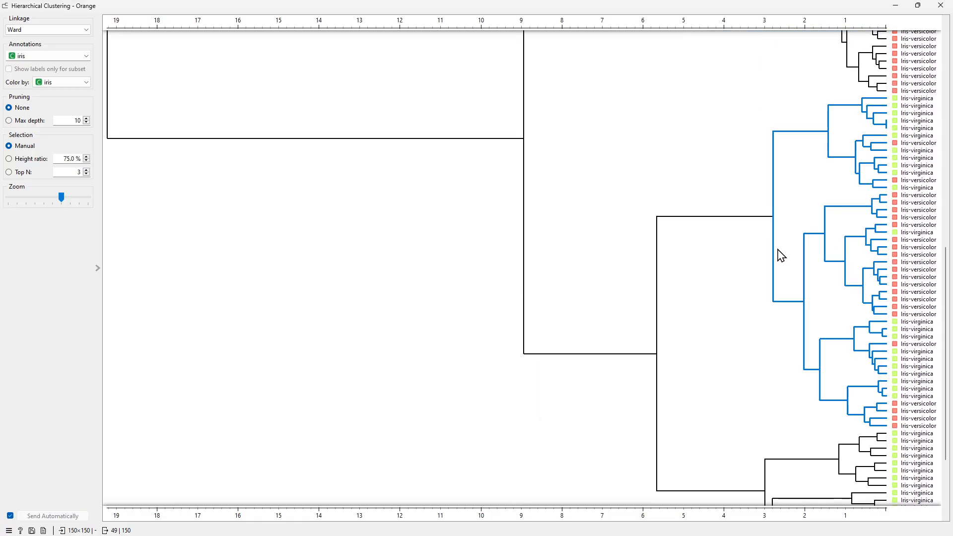
click(749, 206)
scroll(750, 208, up, 6)
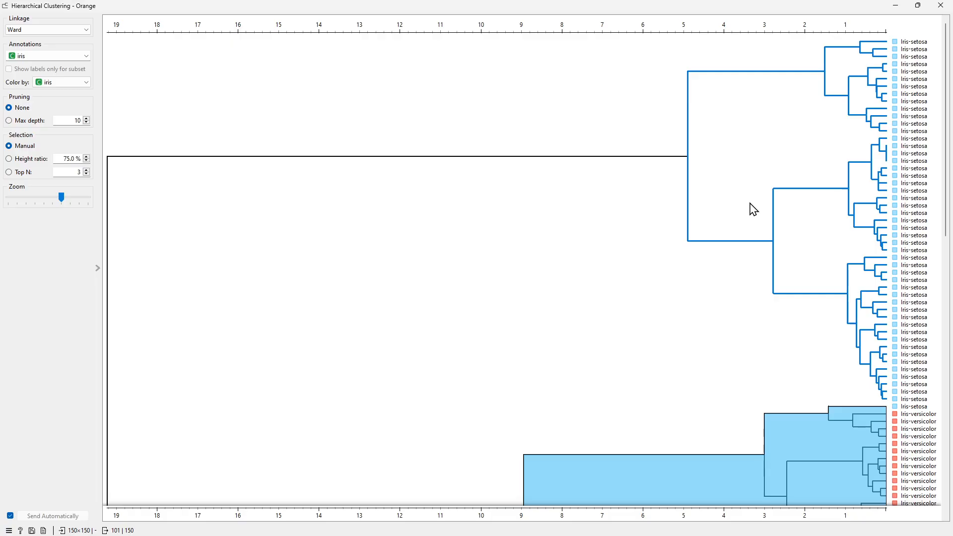
scroll(571, 230, down, 5)
scroll(570, 231, down, 2)
scroll(568, 208, up, 2)
scroll(404, 196, up, 3)
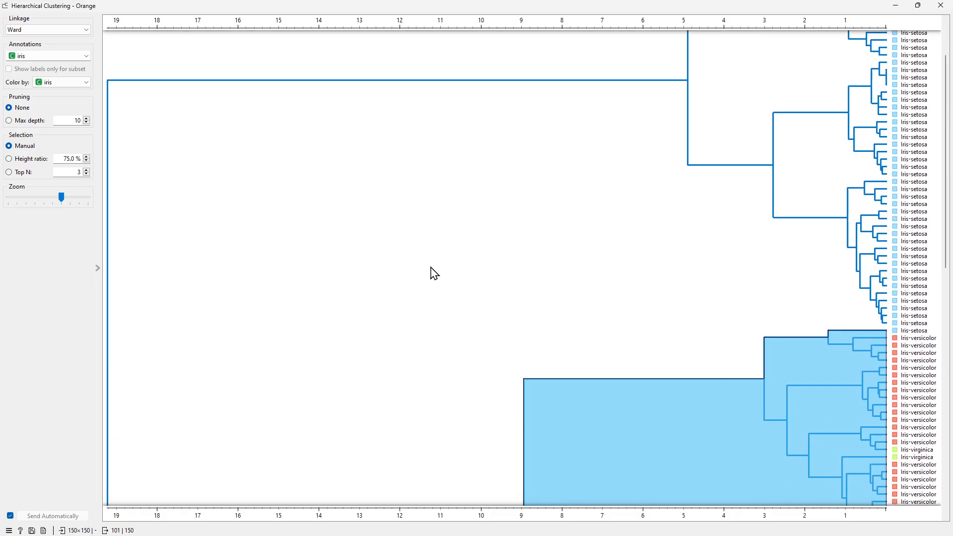
click(431, 267)
- Reselect the versicolor-virginica branch, then narrow the selection to its lower sub-branch
scroll(395, 323, down, 10)
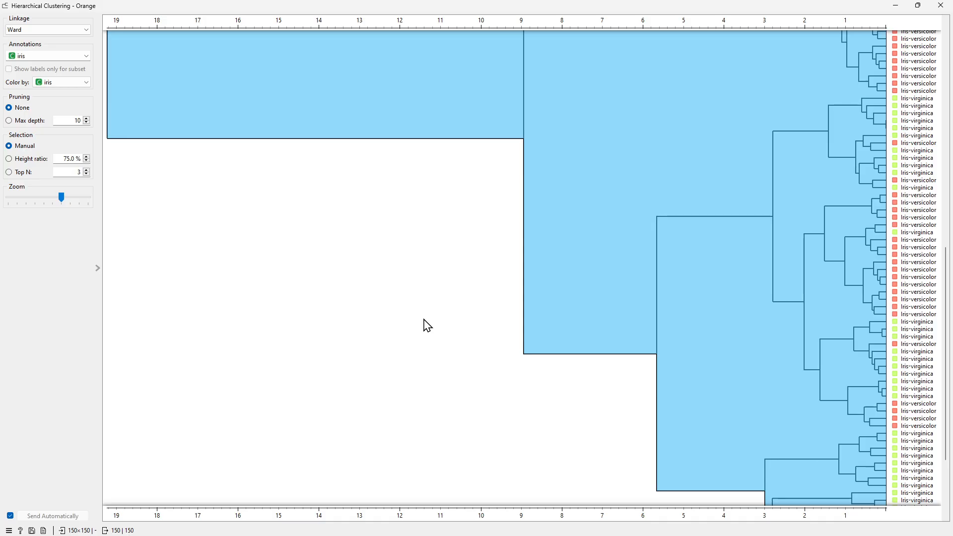
scroll(431, 322, up, 10)
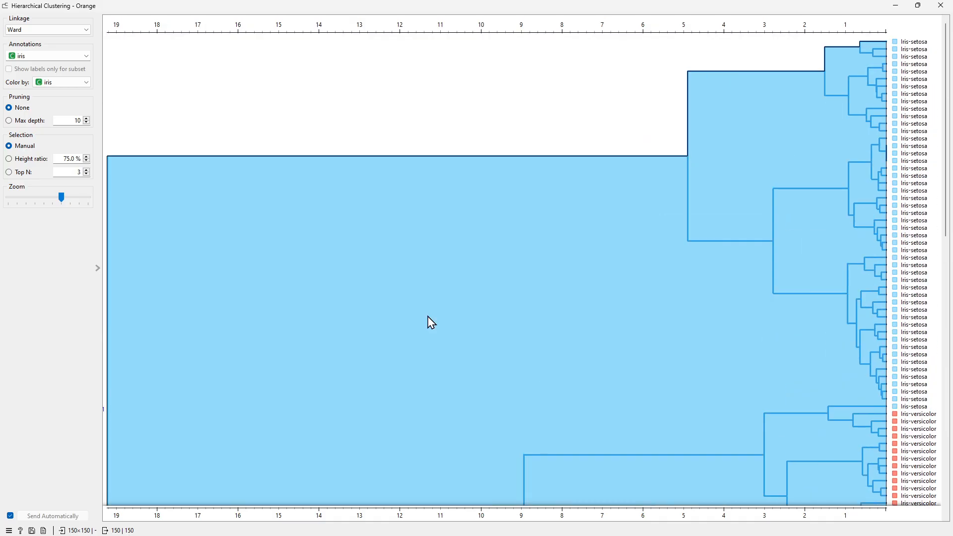
scroll(577, 306, down, 3)
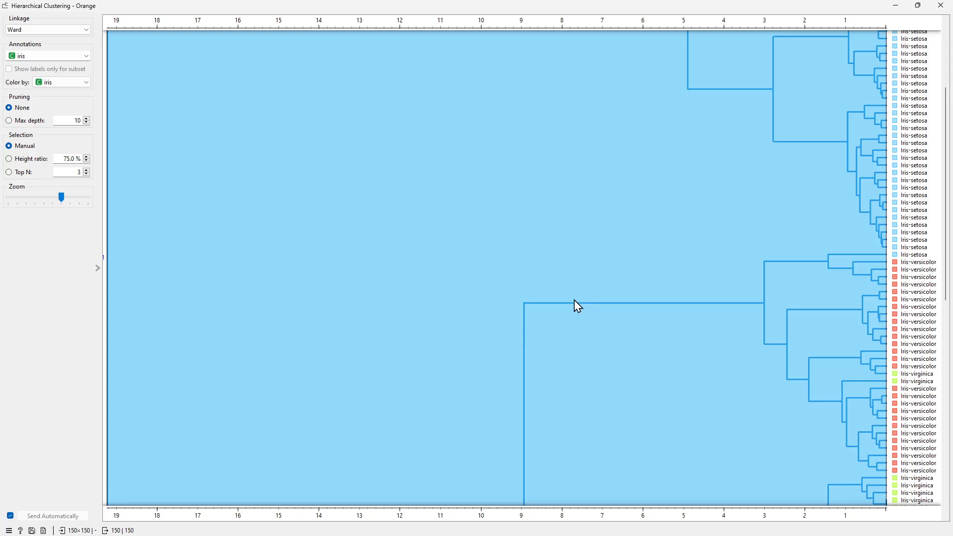
click(713, 421)
scroll(694, 202, up, 3)
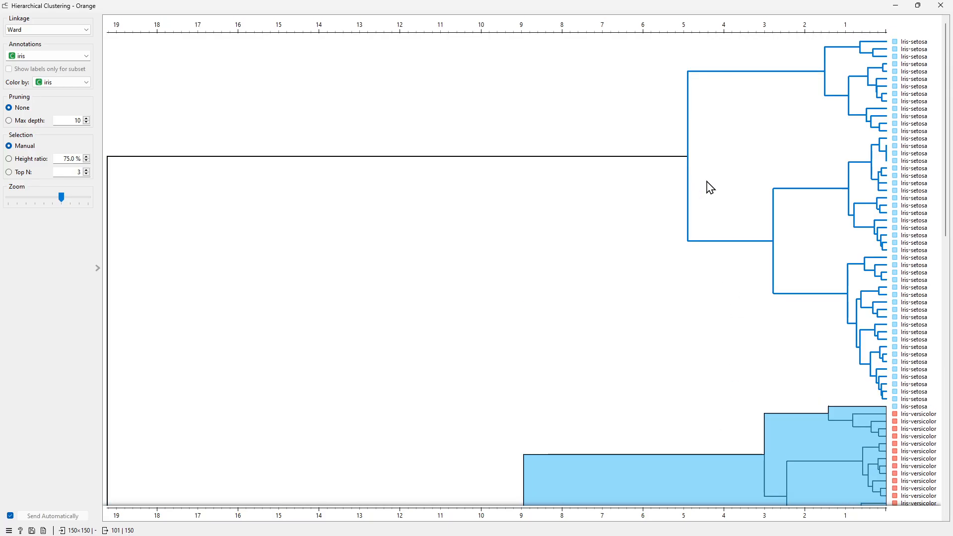
scroll(708, 187, down, 13)
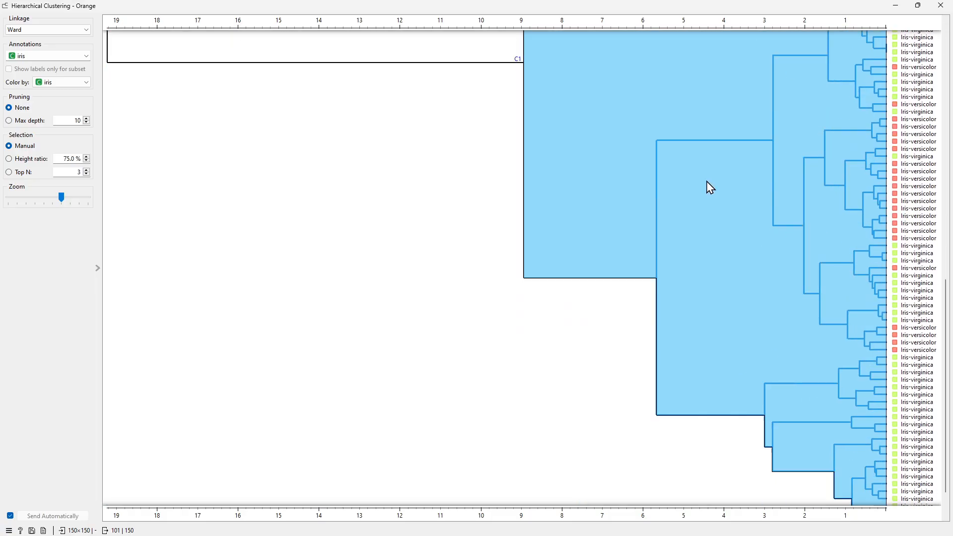
scroll(728, 342, up, 5)
click(731, 368)
- Select the Iris-versicolor cluster, then the Iris-setosa cluster once more
scroll(731, 367, down, 5)
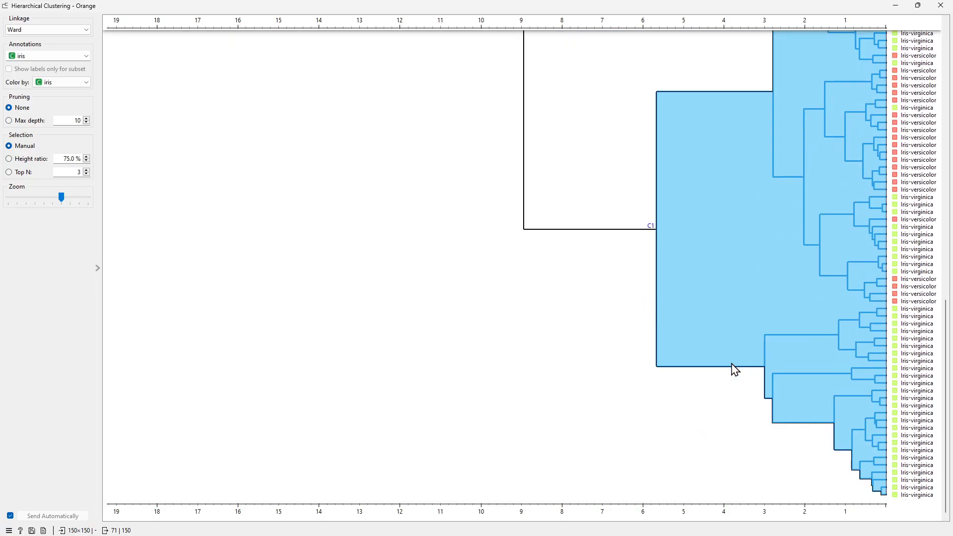
scroll(739, 333, up, 7)
click(784, 115)
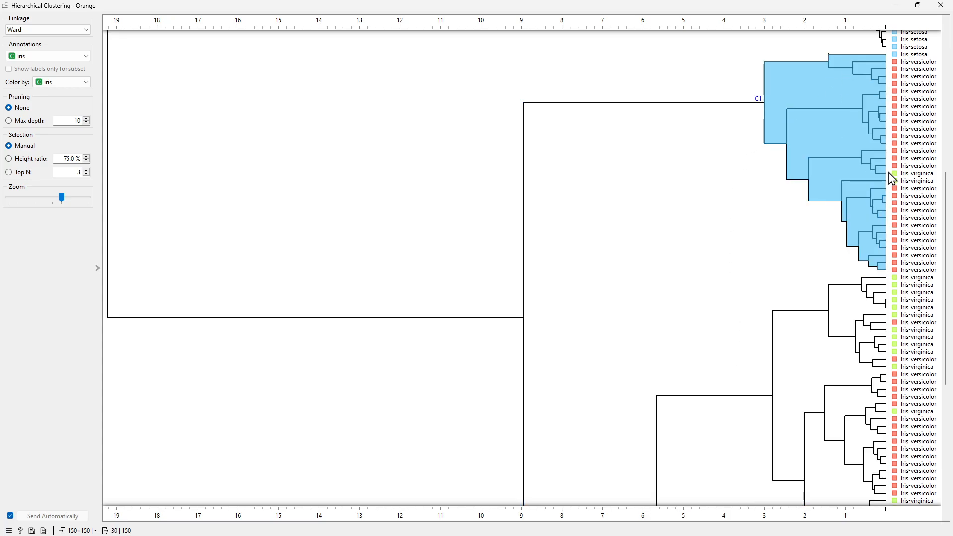
scroll(826, 102, up, 3)
click(820, 85)
scroll(819, 86, up, 3)
click(710, 161)
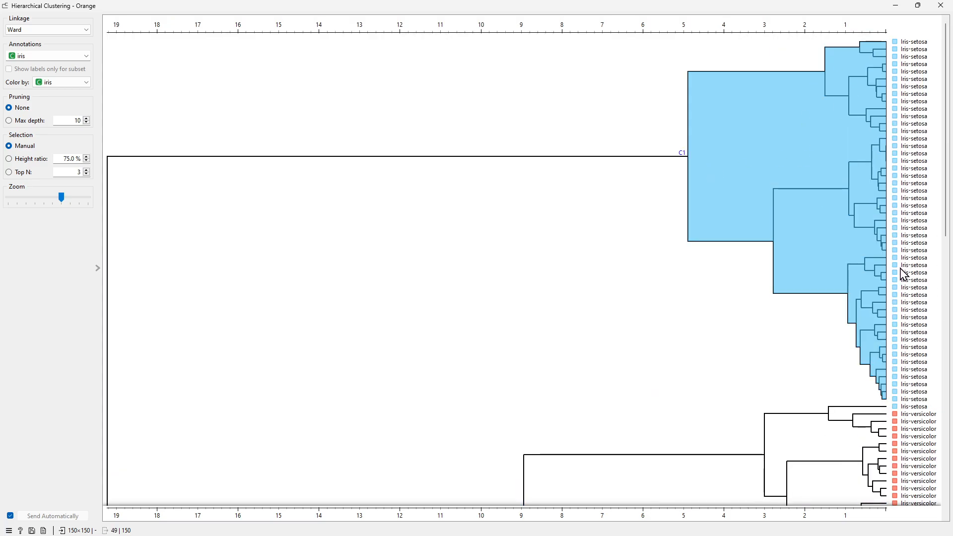
scroll(874, 315, down, 5)
scroll(812, 374, down, 3)
scroll(810, 376, up, 7)
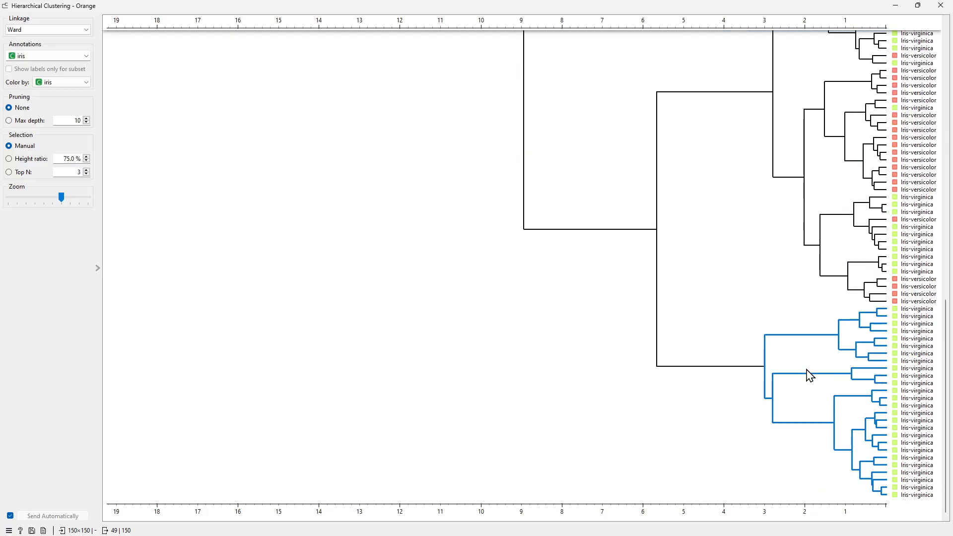
- Clear the current cluster selection in the dendrogram
scroll(747, 332, down, 6)
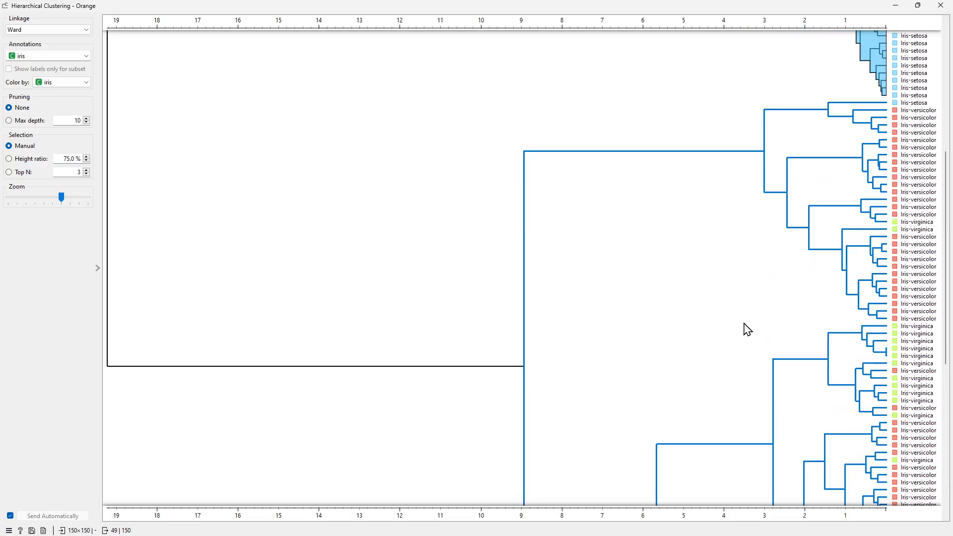
scroll(730, 177, up, 3)
scroll(730, 164, up, 3)
scroll(730, 169, down, 6)
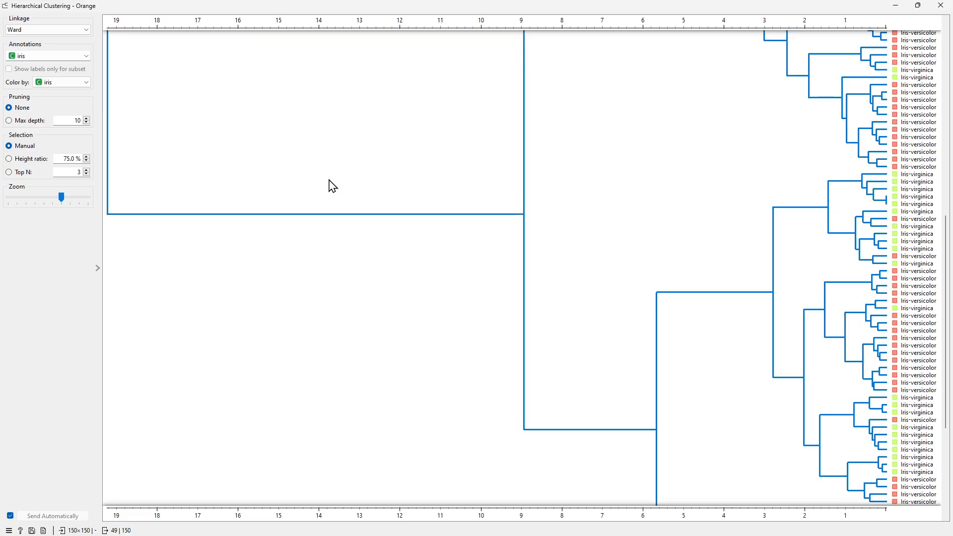
scroll(254, 214, down, 3)
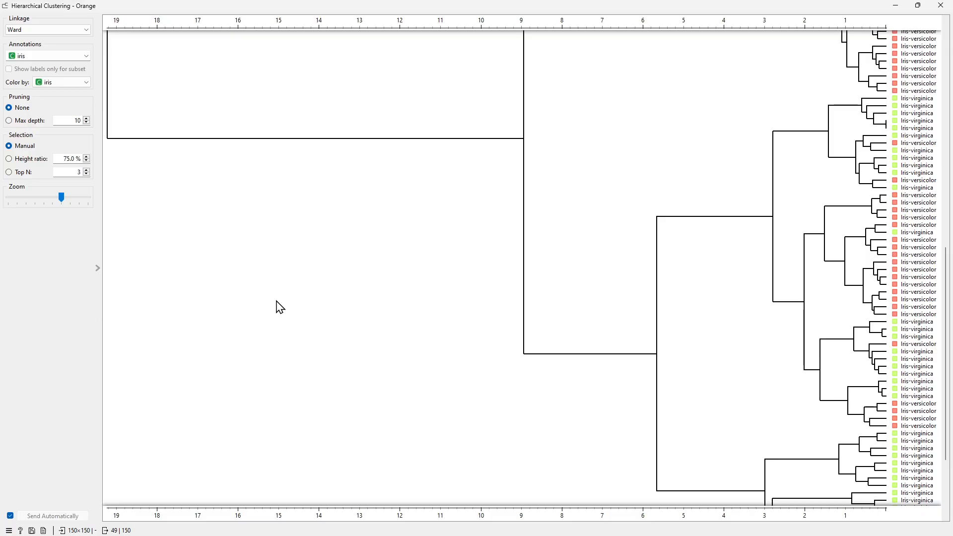
click(458, 230)
scroll(862, 426, up, 10)
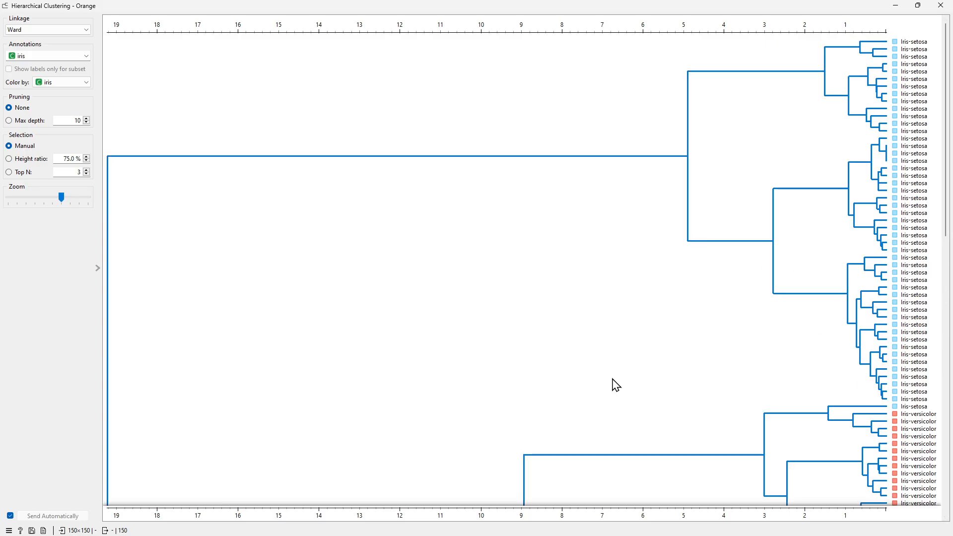
- Switch the dendrogram annotations to None and back to iris
click(49, 56)
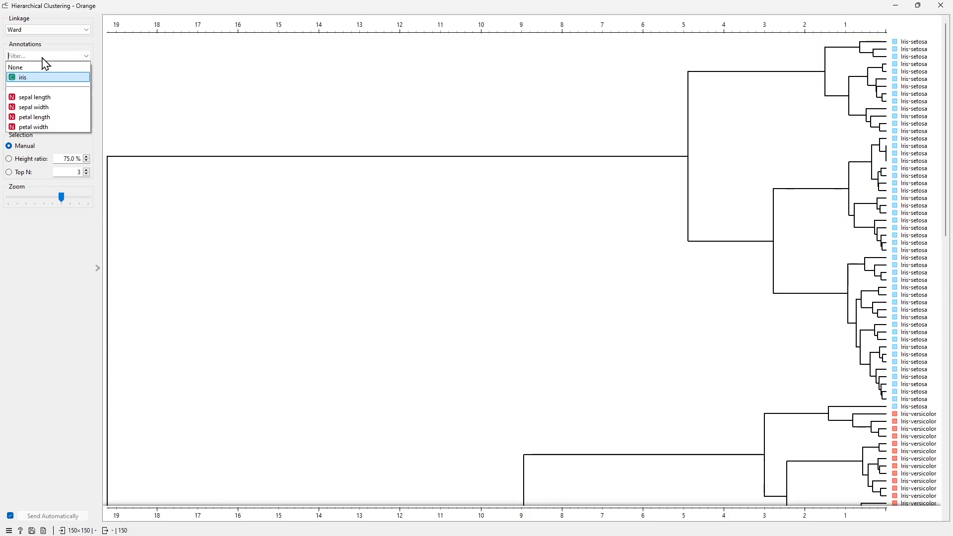
click(30, 66)
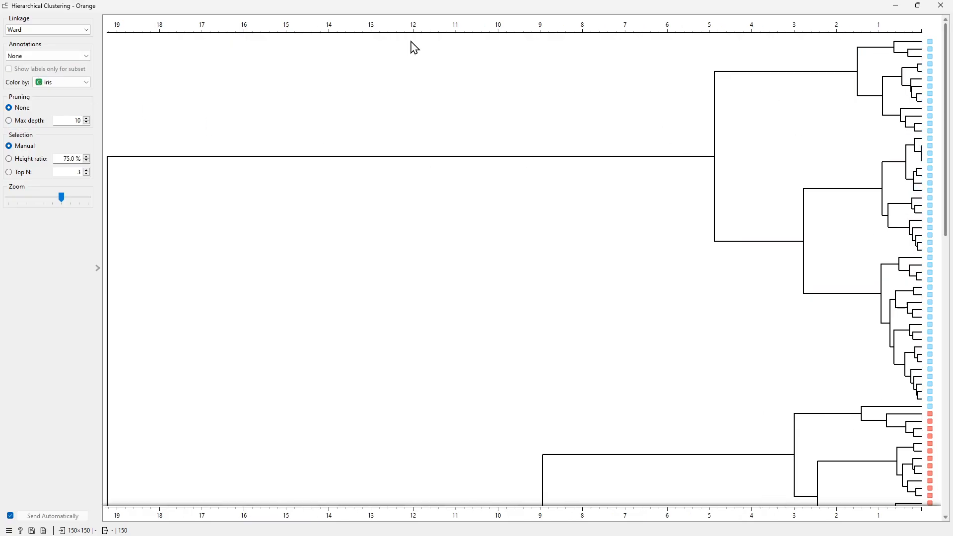
click(74, 56)
click(51, 79)
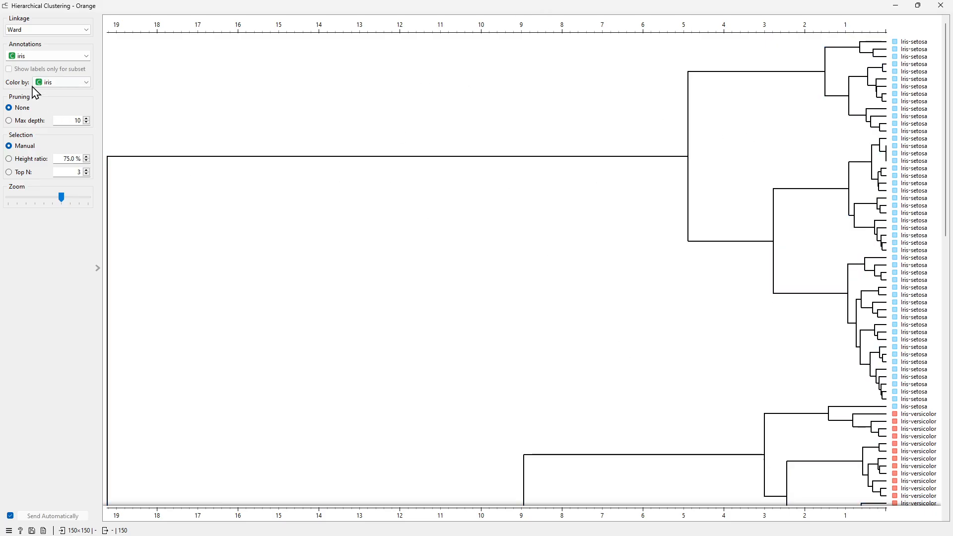
- Set both the colour-by attribute and the annotations to None
click(57, 83)
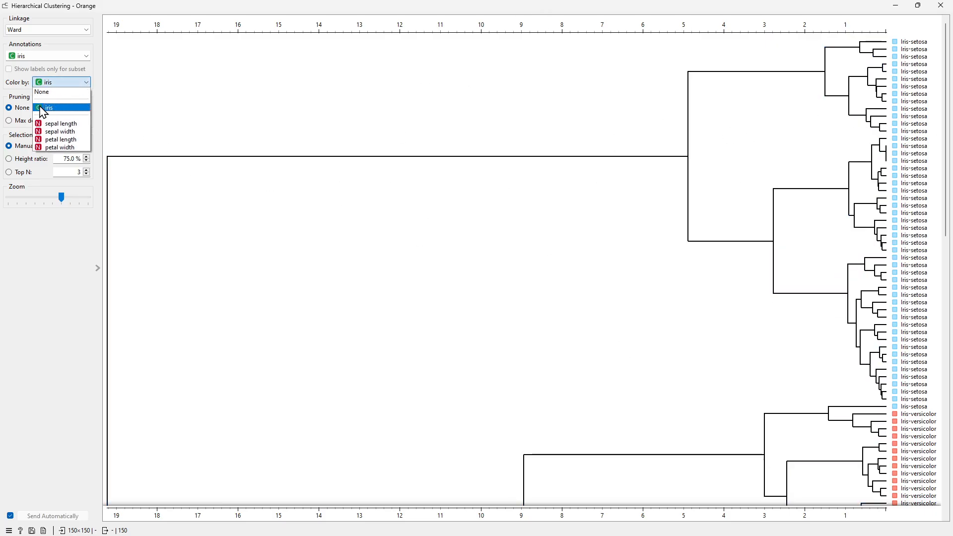
click(42, 92)
click(58, 57)
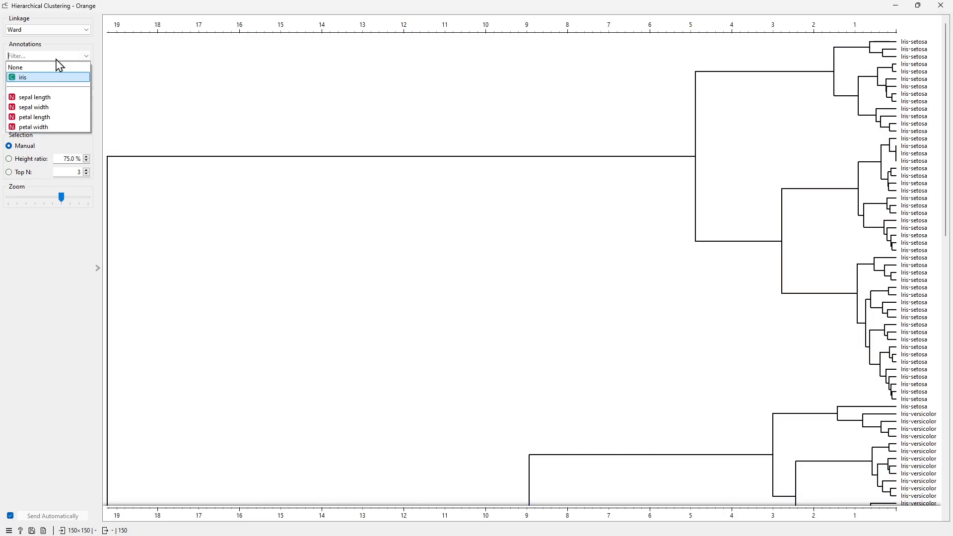
click(41, 67)
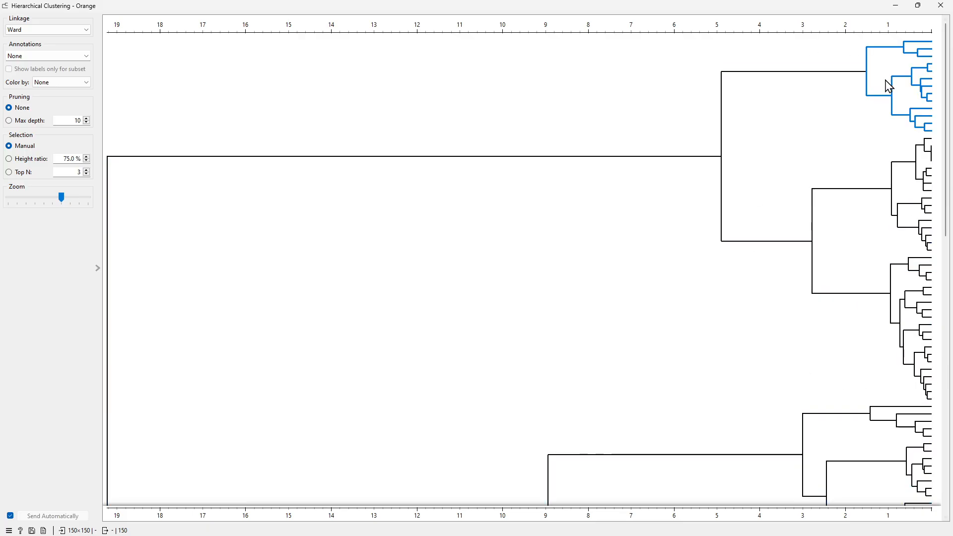
scroll(901, 361, down, 5)
scroll(900, 360, up, 5)
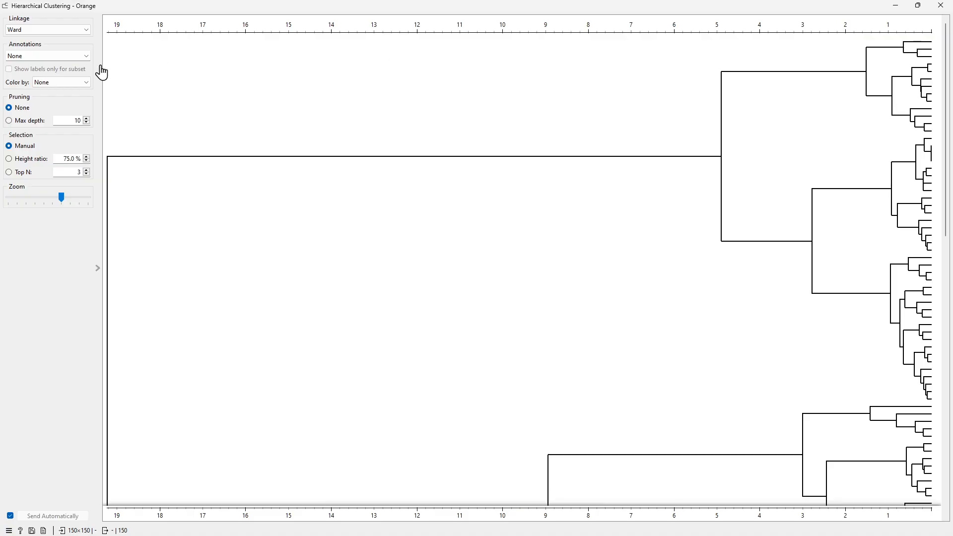
- Restore the annotations and the colouring to the iris class
click(83, 56)
click(34, 78)
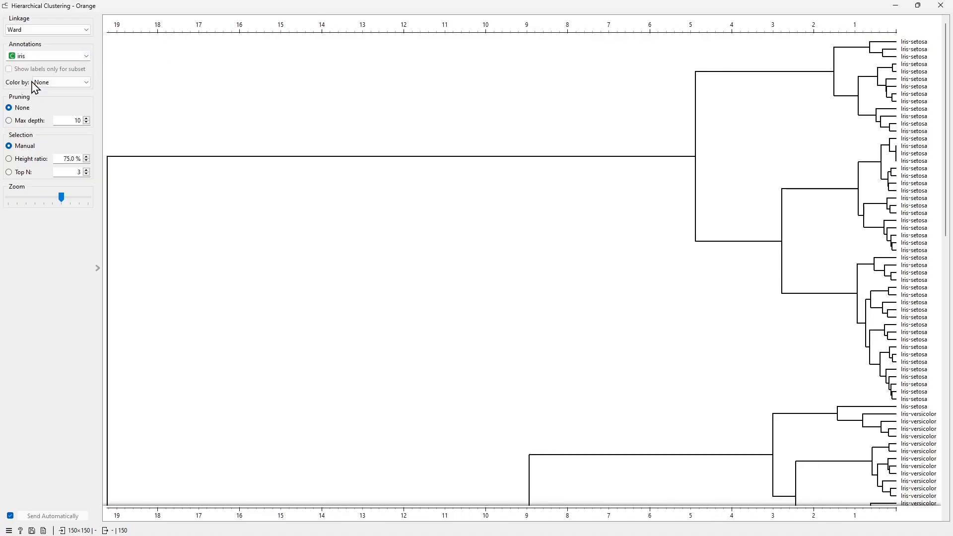
click(55, 85)
click(54, 108)
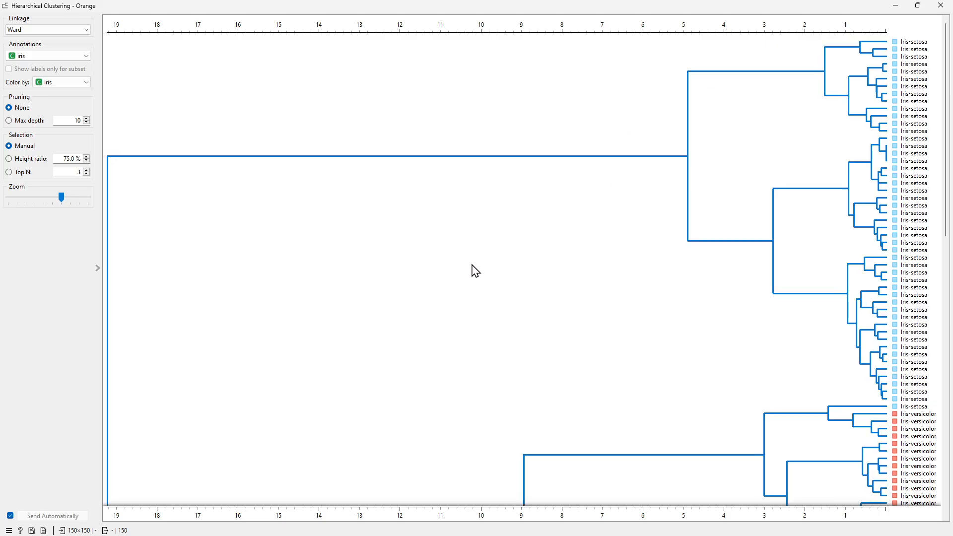
- Change the linkage method to Single
scroll(731, 330, down, 6)
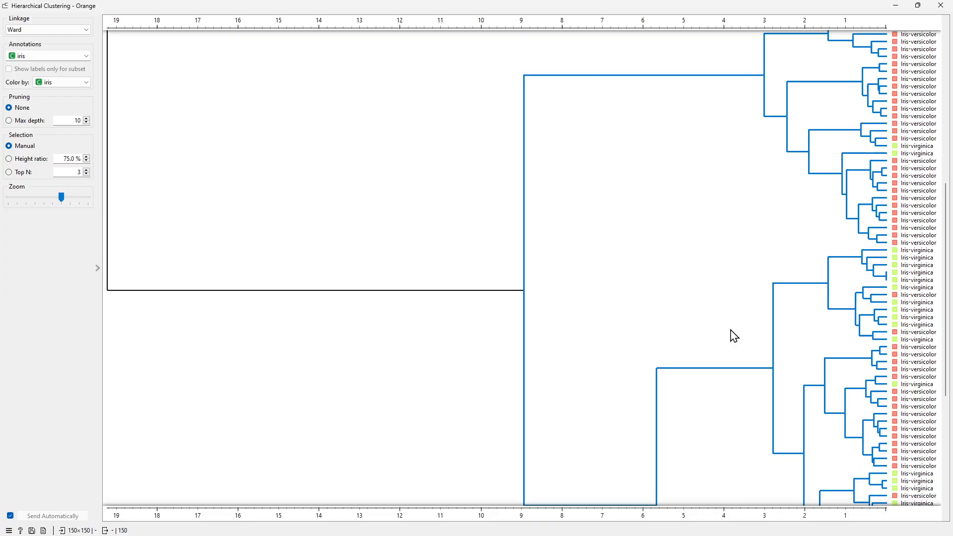
scroll(731, 330, up, 1)
scroll(730, 333, up, 5)
click(36, 31)
click(35, 40)
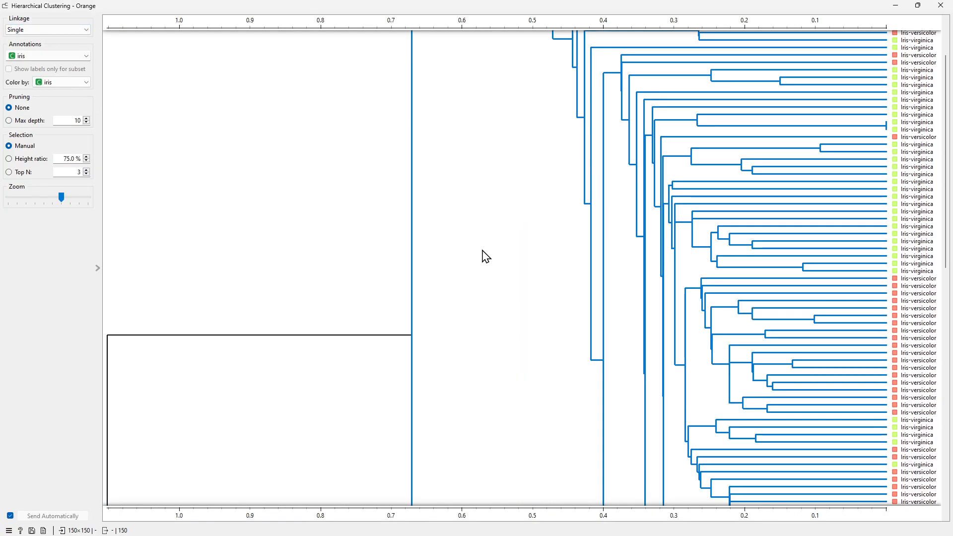
- Switch the linkage method to Average and then to Weighted
scroll(678, 313, down, 9)
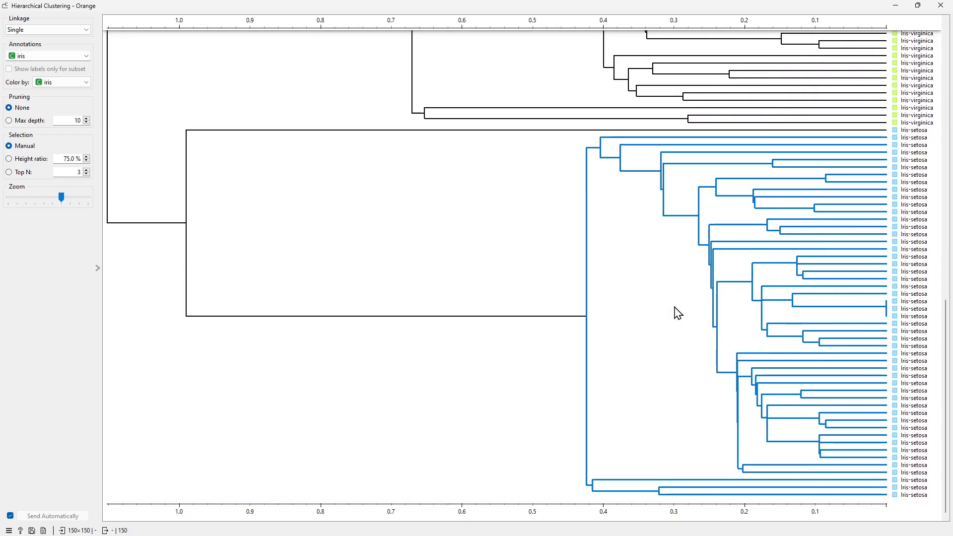
scroll(678, 312, up, 9)
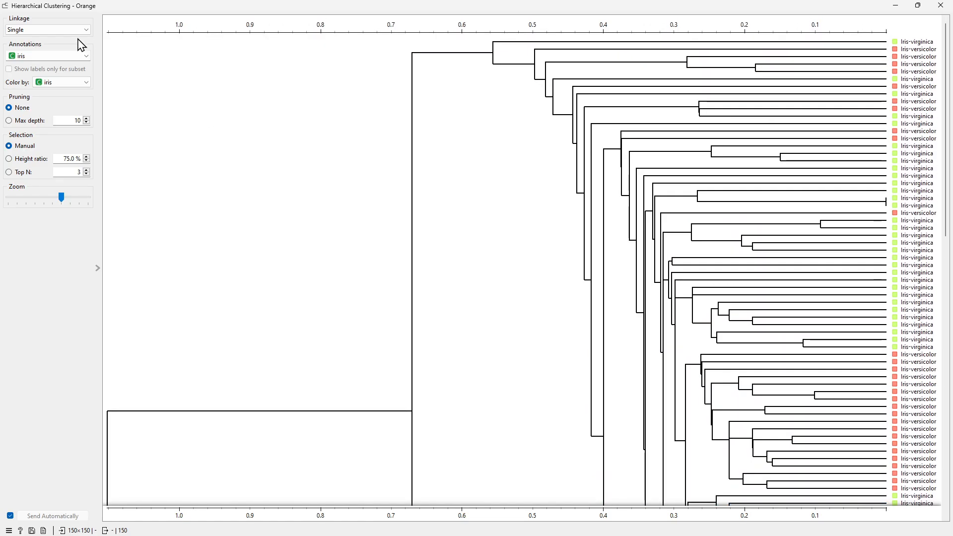
click(61, 32)
click(47, 45)
click(47, 30)
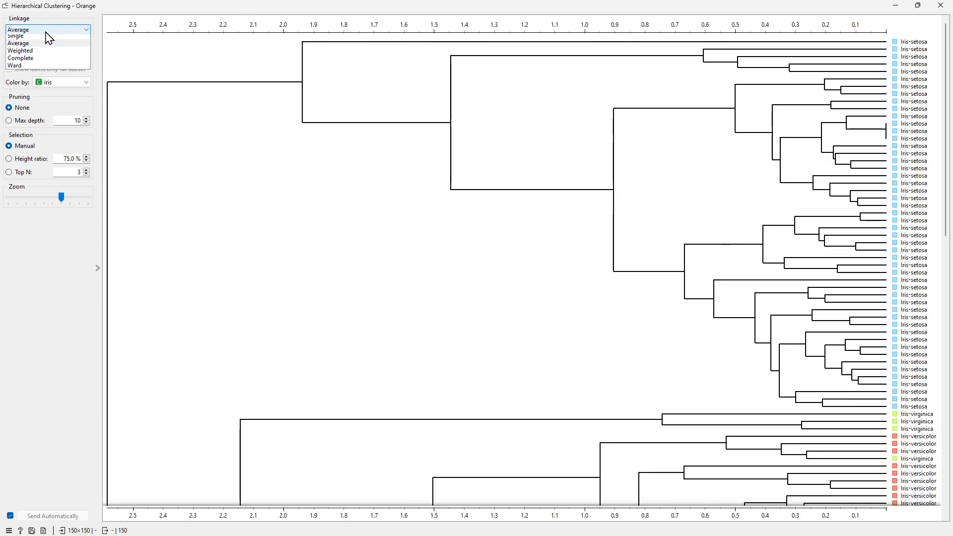
click(58, 53)
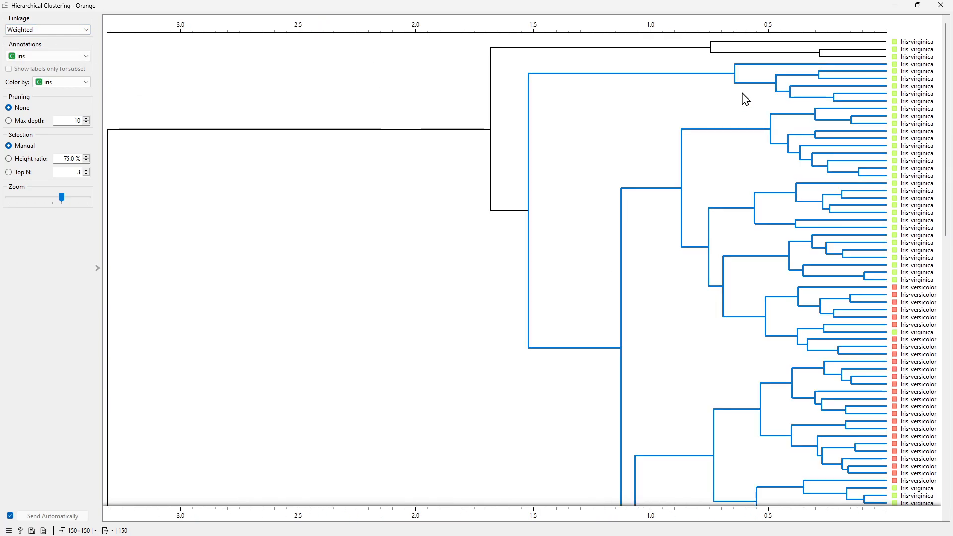
- Switch the linkage to Complete and select the Iris-setosa cluster in the dendrogram
click(80, 31)
click(57, 61)
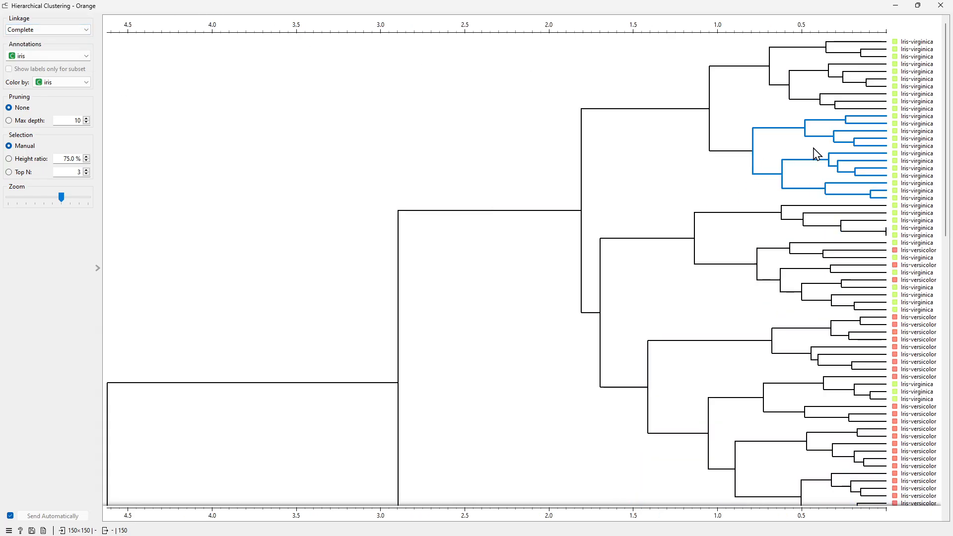
scroll(802, 199, down, 10)
scroll(801, 193, down, 12)
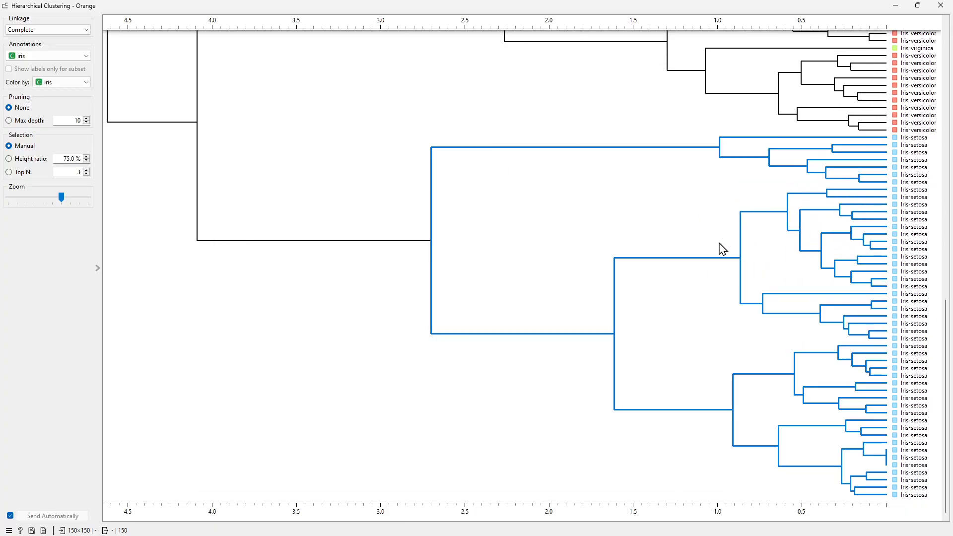
click(588, 243)
- Select the large versicolor-virginica branch, then the smaller versicolor cluster below it
scroll(589, 243, up, 10)
scroll(587, 245, down, 10)
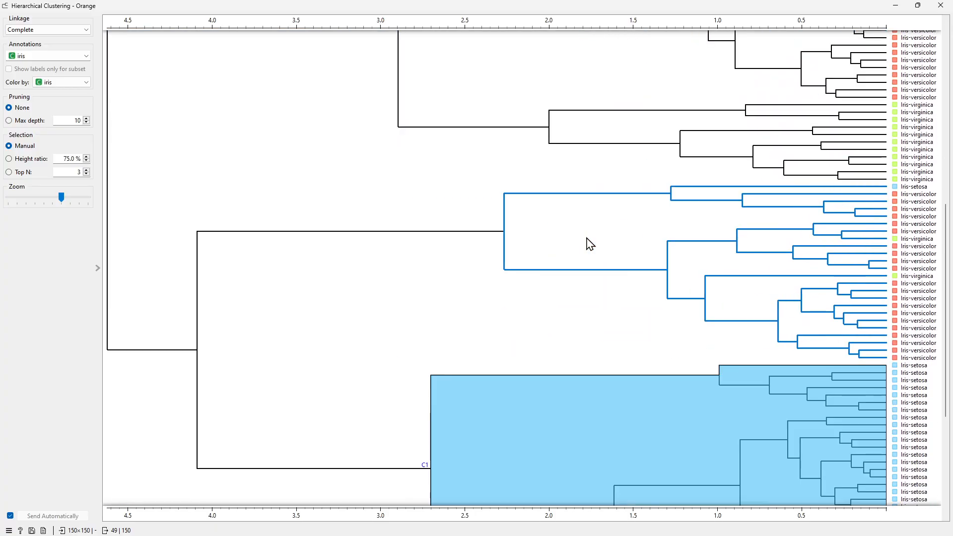
scroll(547, 195, up, 9)
scroll(516, 253, up, 2)
click(479, 318)
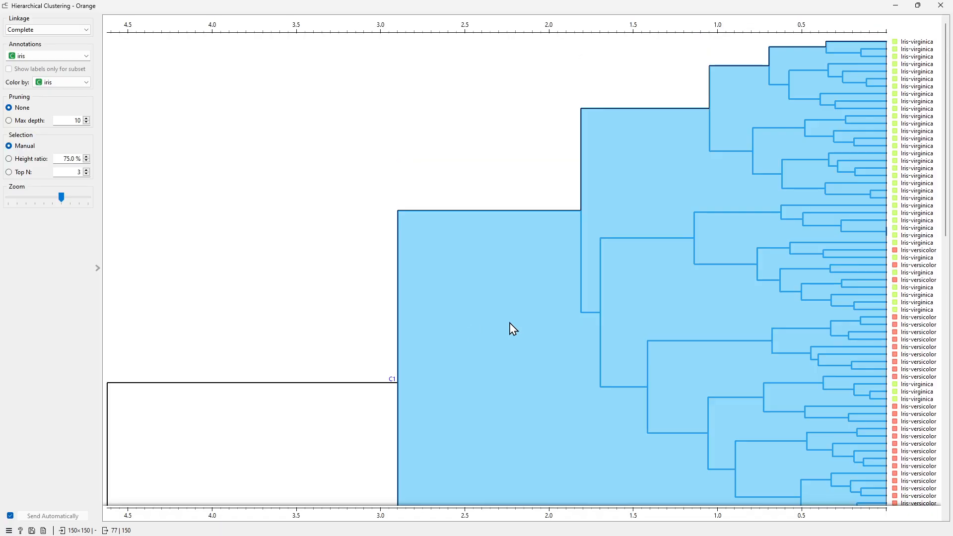
scroll(534, 325, down, 5)
scroll(544, 342, down, 5)
click(559, 215)
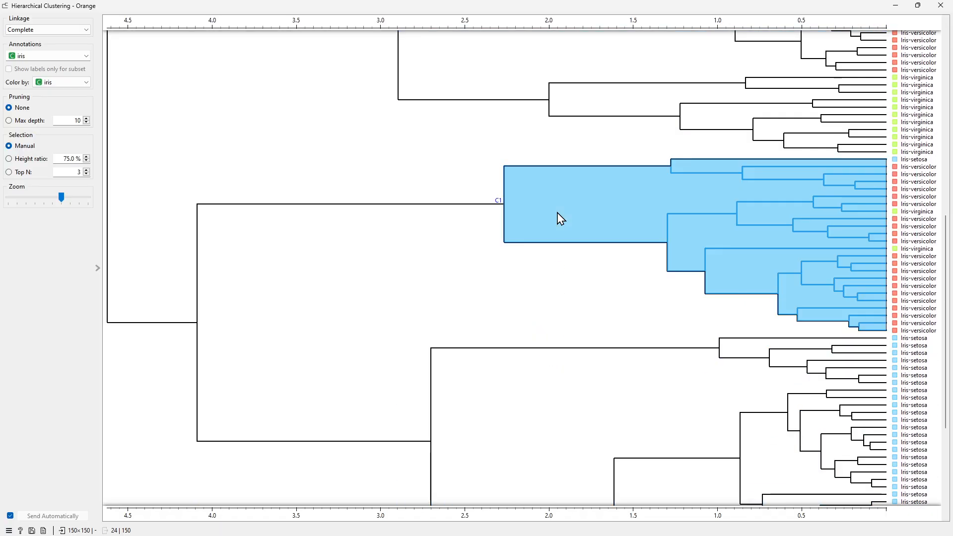
- Reset the annotations to iris and select the entire dendrogram at its root
scroll(87, 59, up, 1)
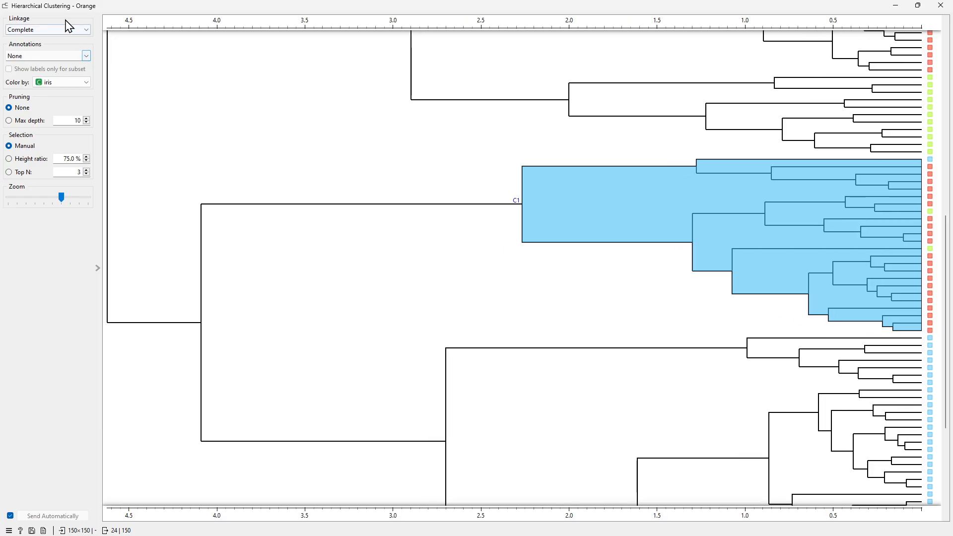
click(79, 56)
click(33, 78)
click(389, 115)
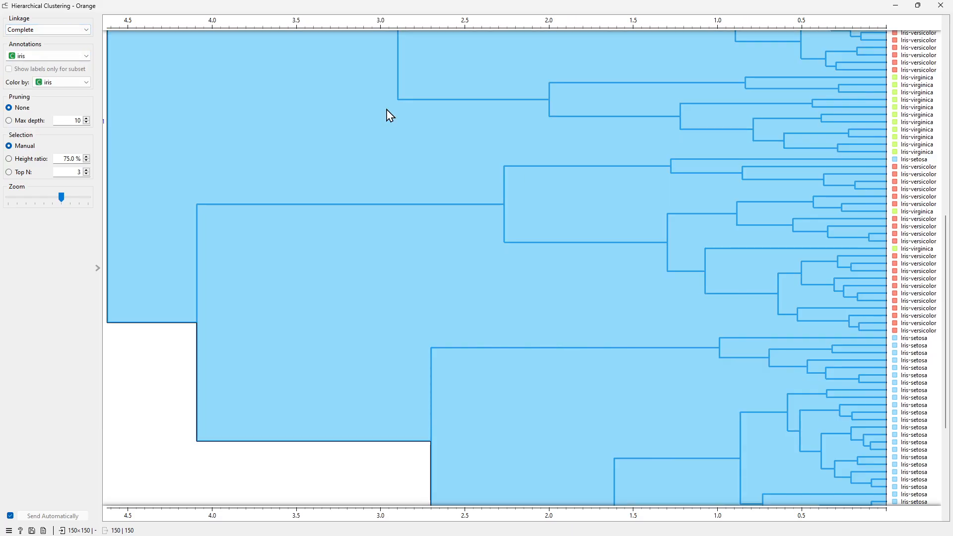
- Switch the linkage to Weighted and select the branch joining the setosa and versicolor groups
click(64, 30)
key(Escape)
key(Up)
click(541, 164)
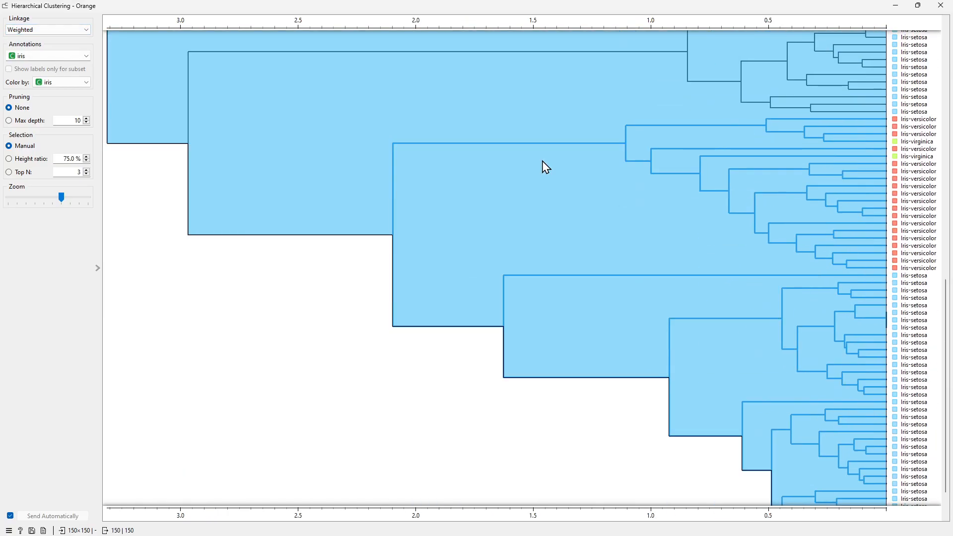
scroll(632, 249, up, 5)
click(642, 321)
- Select the small Iris-setosa sub-cluster at the top of that branch
scroll(643, 322, down, 5)
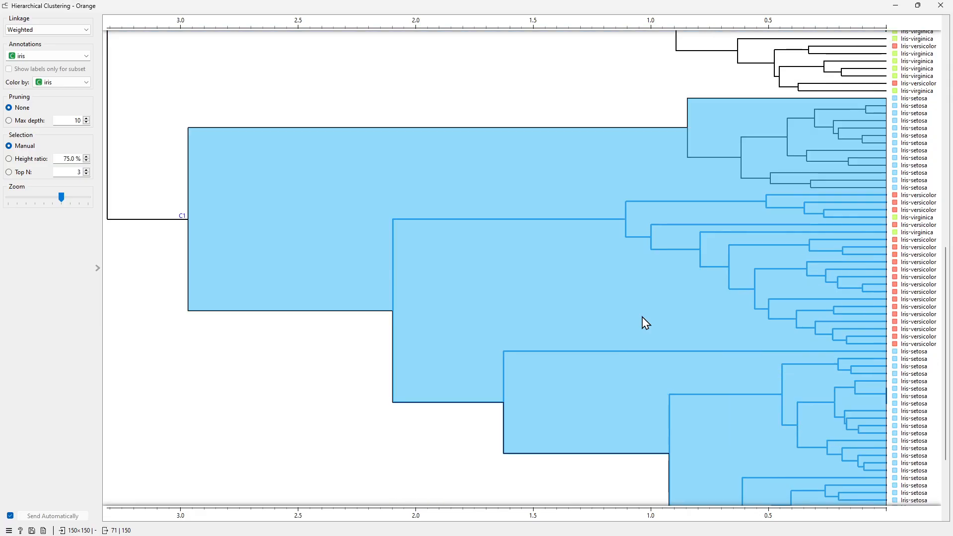
scroll(449, 266, up, 3)
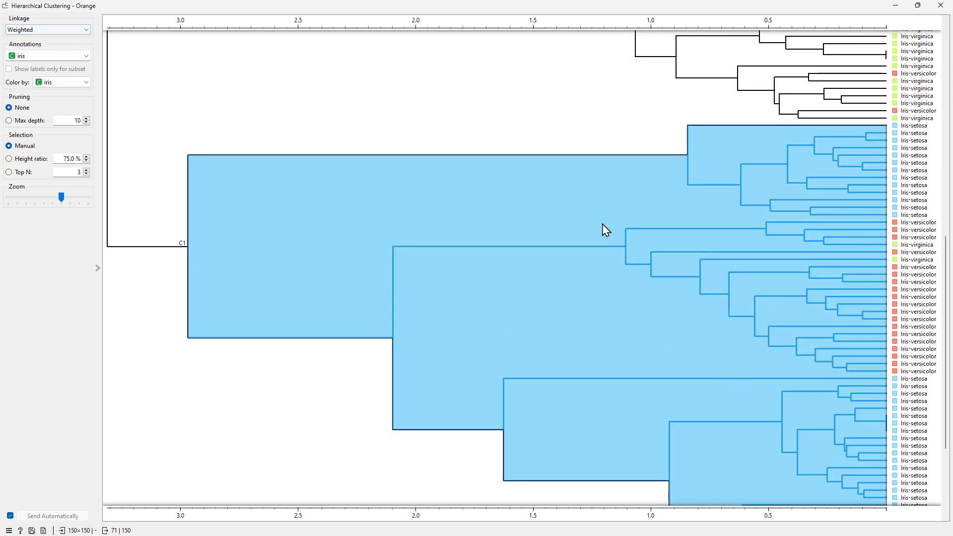
scroll(620, 238, down, 2)
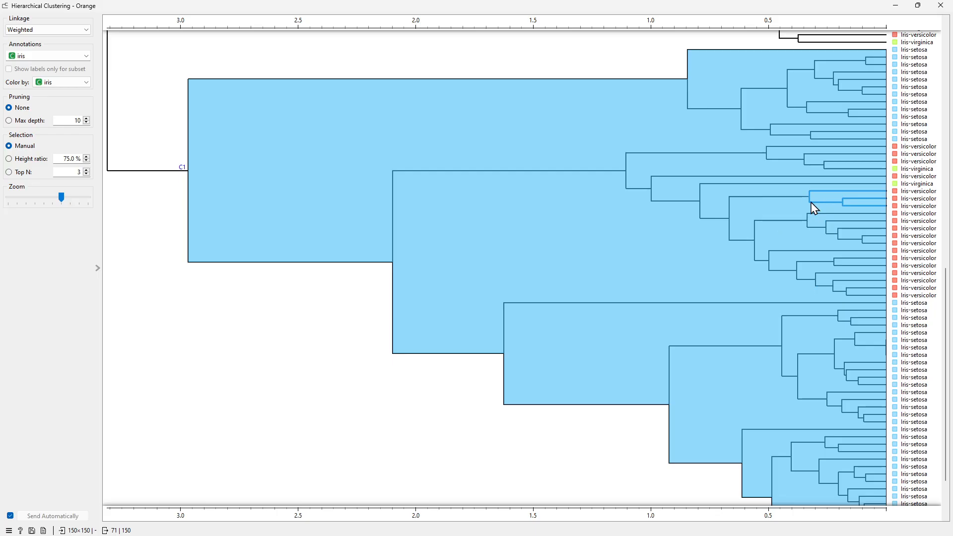
scroll(811, 202, up, 3)
scroll(811, 201, down, 6)
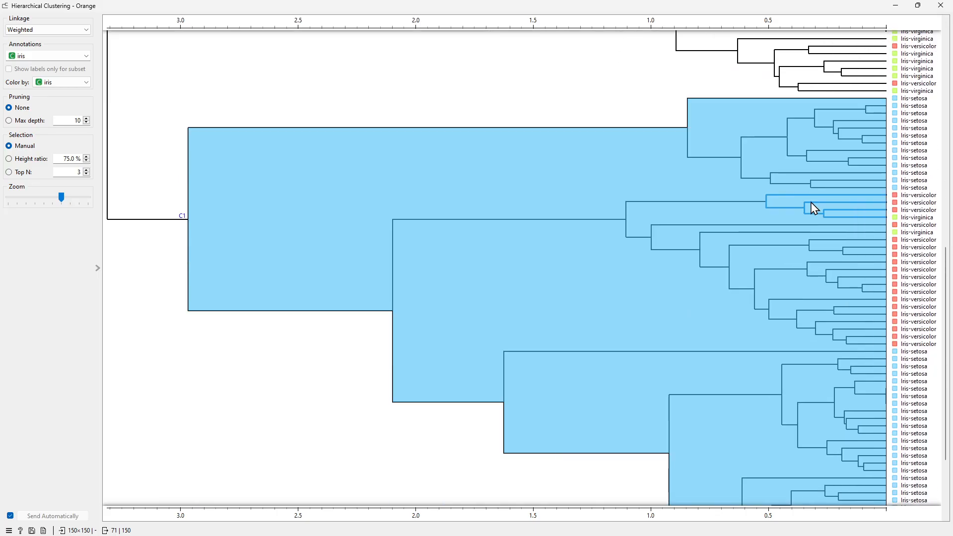
click(759, 120)
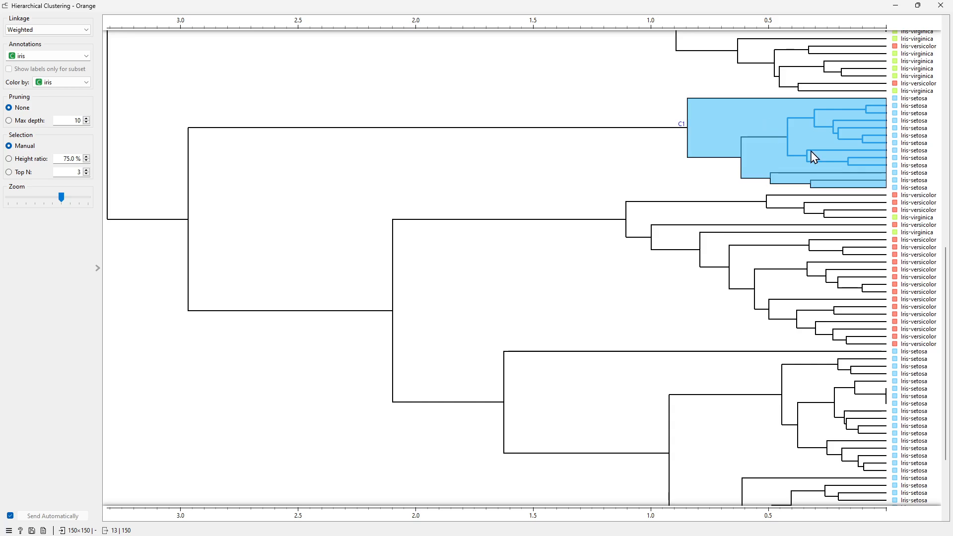
- Select a versicolor sub-cluster, then the large virginica-versicolor branch of the dendrogram
scroll(706, 372, up, 3)
scroll(766, 125, down, 3)
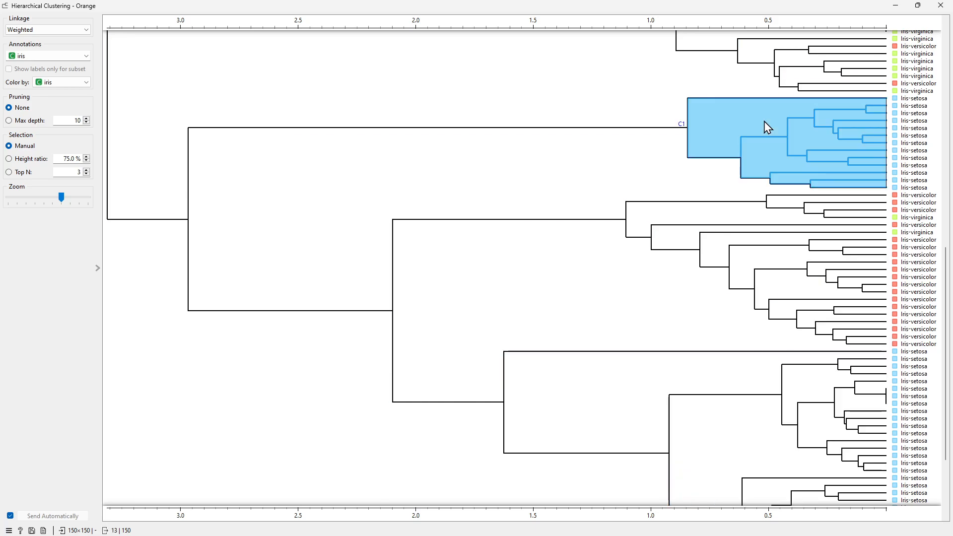
click(675, 207)
scroll(755, 236, up, 5)
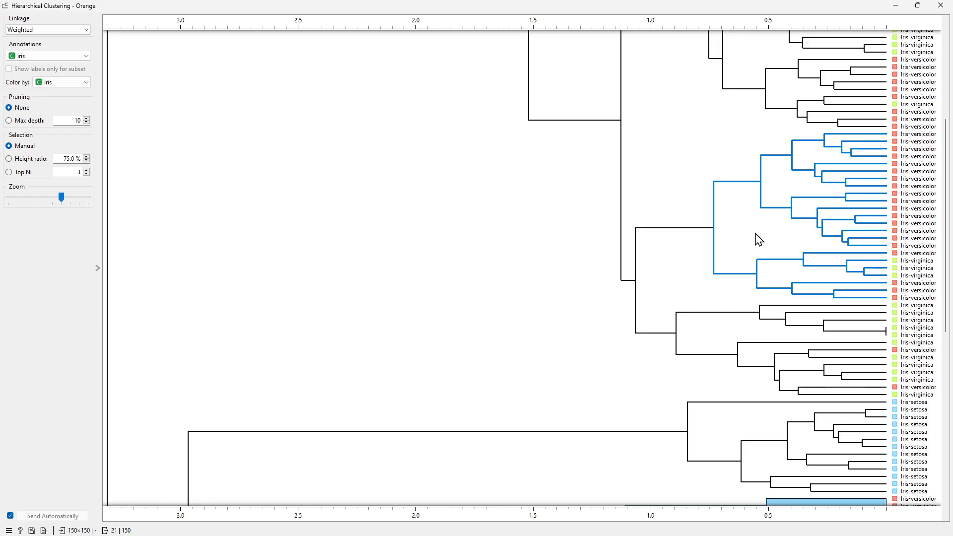
click(653, 146)
scroll(730, 159, down, 5)
scroll(729, 160, up, 5)
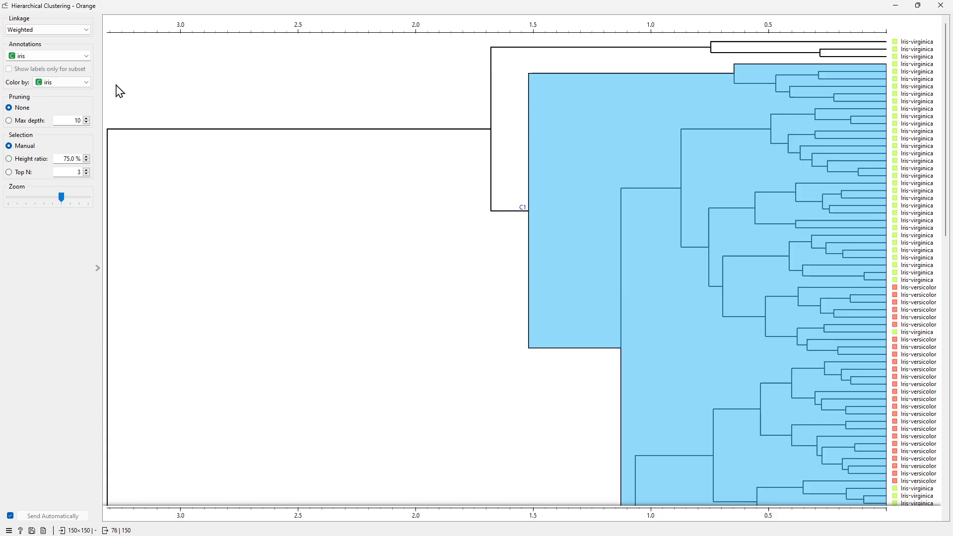
- Switch the linkage method to Ward and select the whole dendrogram at its root
click(48, 35)
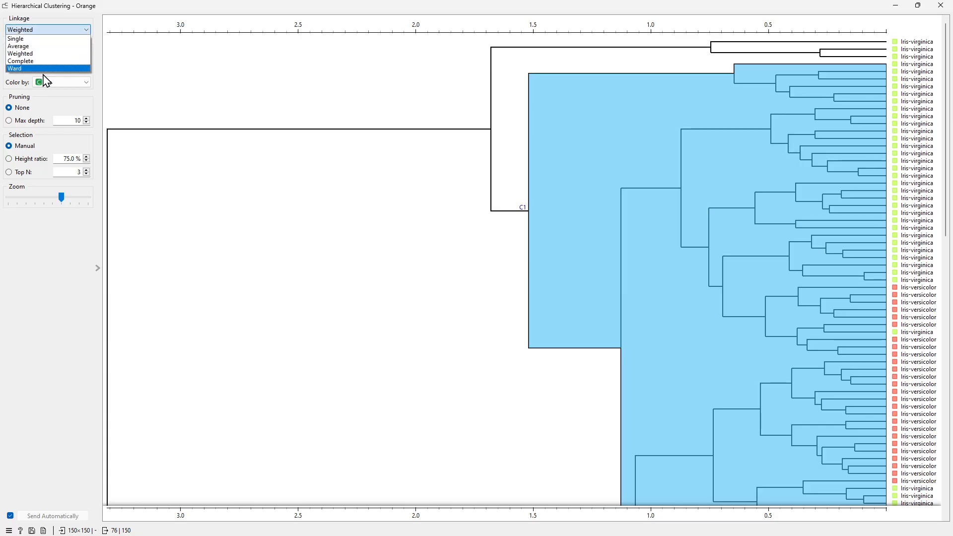
click(46, 79)
click(43, 30)
click(43, 78)
click(393, 275)
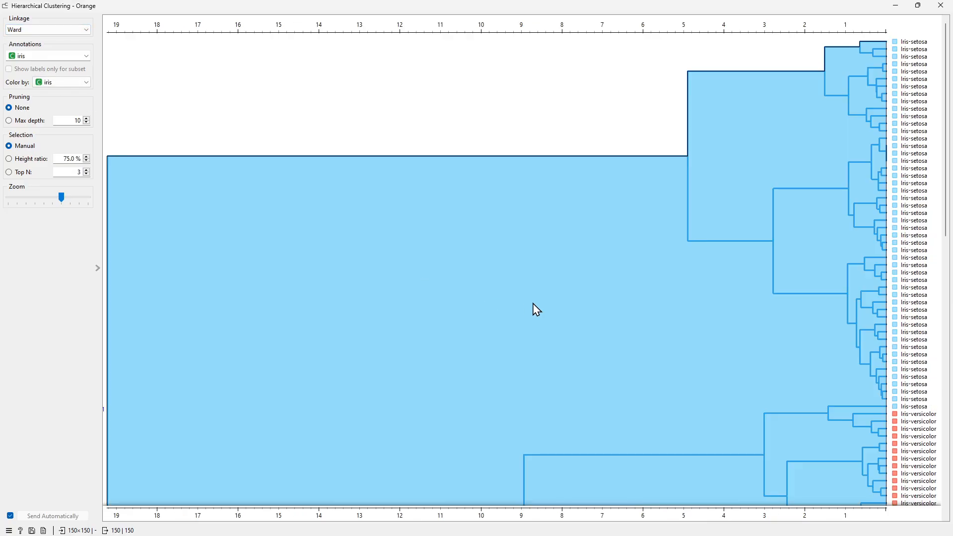
- Select the setosa cluster, then the large versicolor-virginica branch of the Ward dendrogram
click(847, 152)
scroll(848, 150, down, 6)
scroll(849, 150, down, 3)
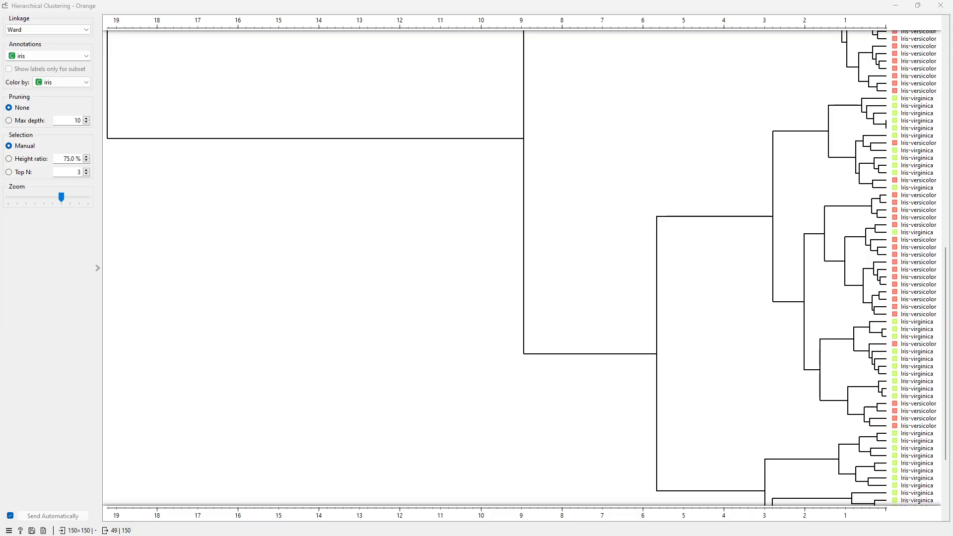
click(274, 389)
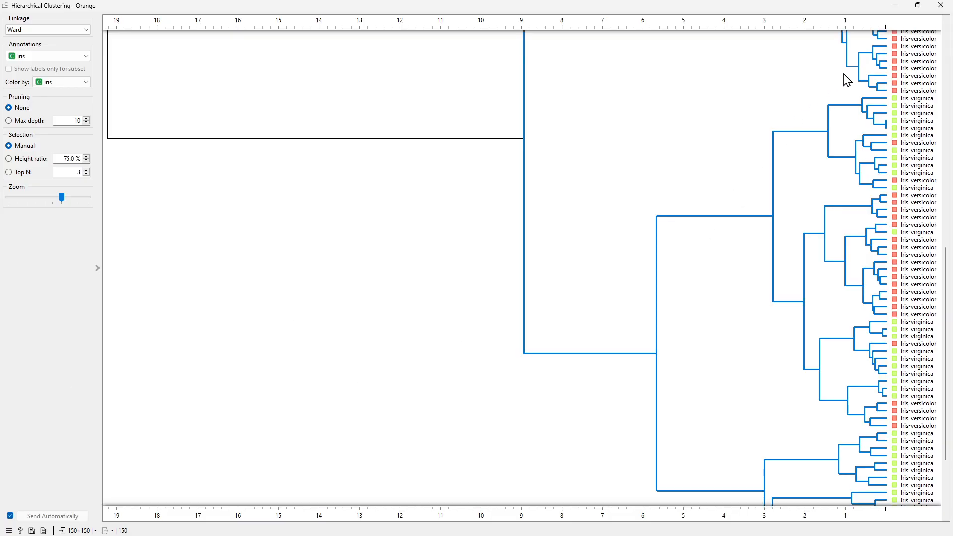
- Close the open widget windows and add a Scatter Plot fed by Hierarchical Clustering's selected data
click(949, 10)
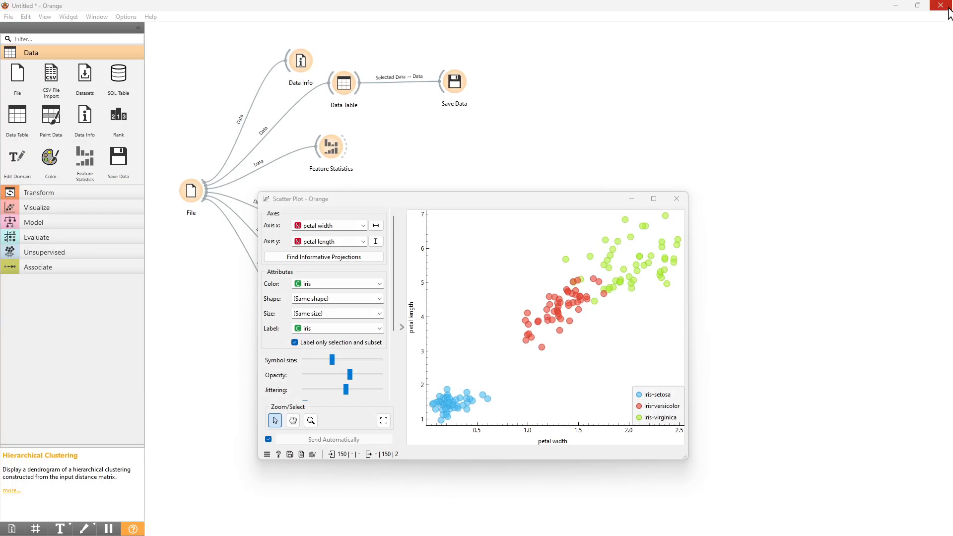
click(676, 198)
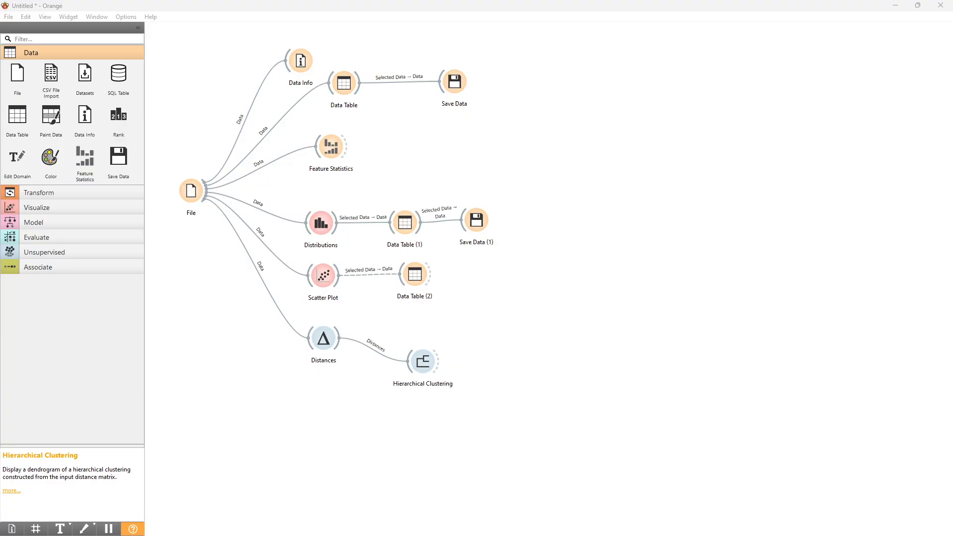
click(49, 213)
drag(18, 272, 510, 421)
drag(440, 363, 487, 415)
double_click(503, 411)
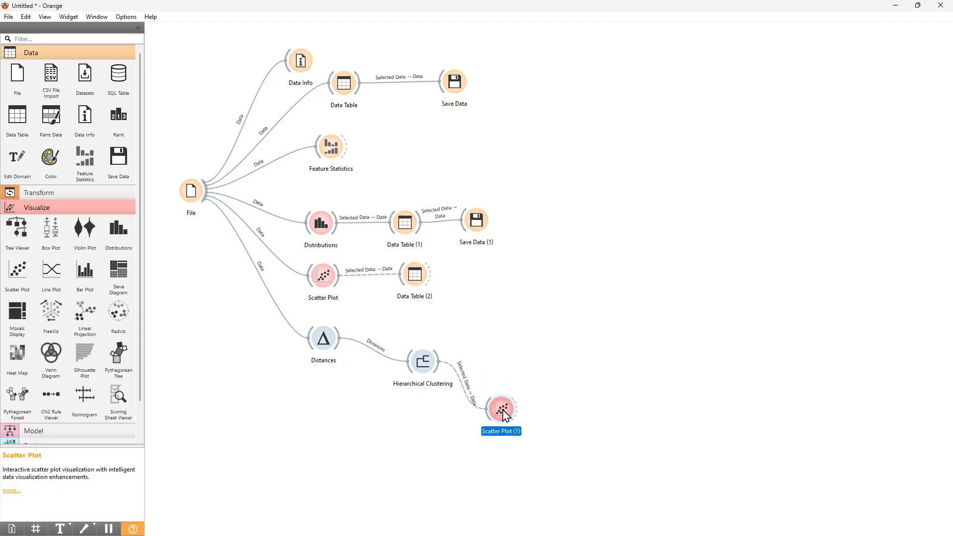
click(845, 144)
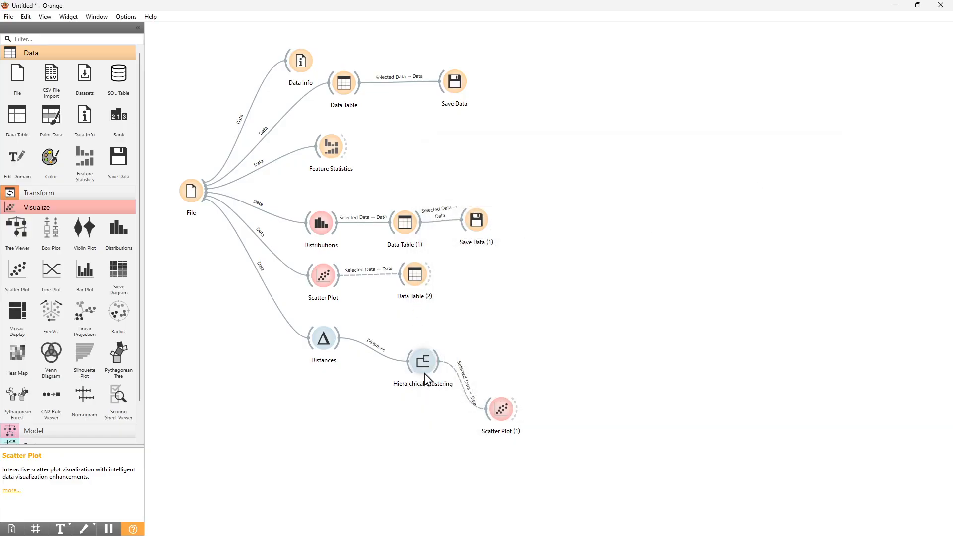
- Reposition the Distances and Hierarchical Clustering widgets on the canvas
drag(426, 382, 436, 358)
drag(331, 342, 358, 324)
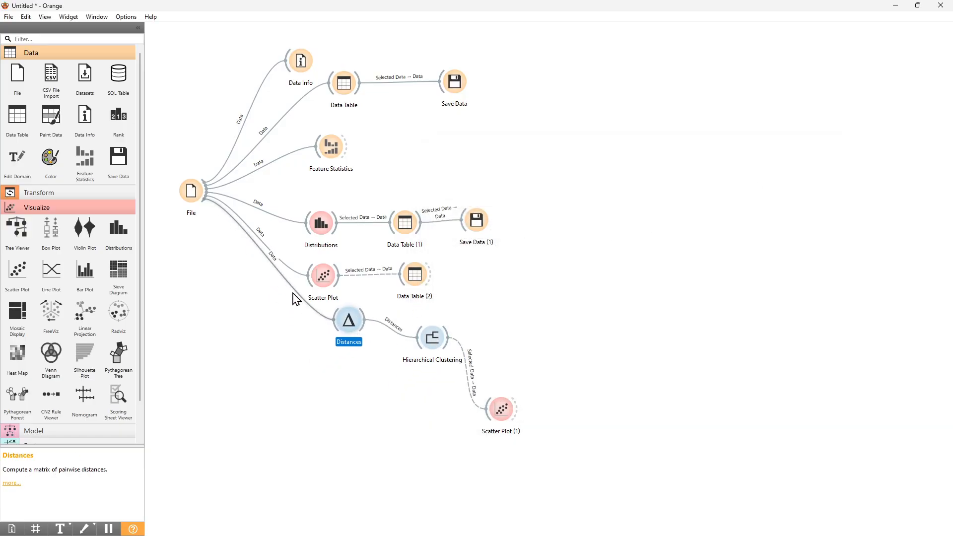
drag(202, 196, 203, 197)
- Connect the File widget to Scatter Plot (1) as its data subset and open the plot
drag(372, 403, 483, 417)
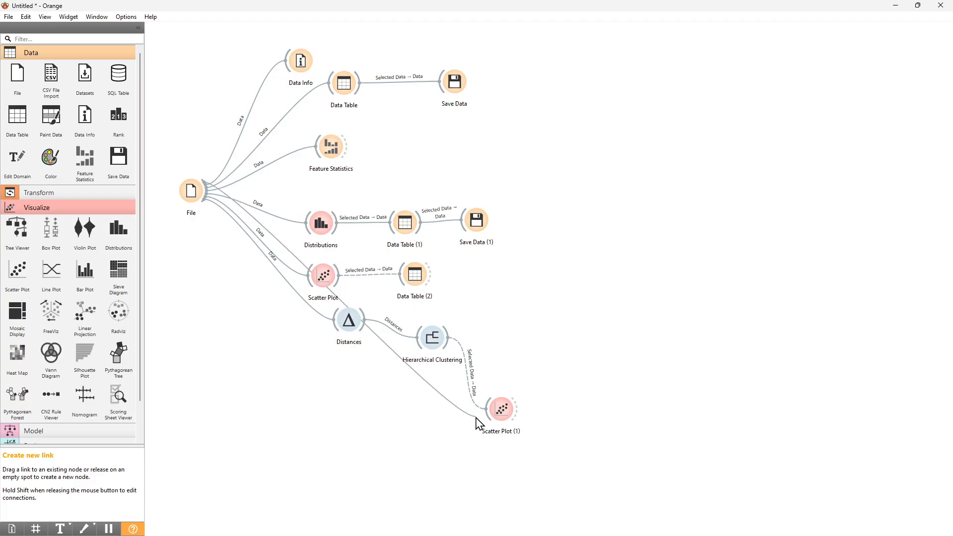
drag(188, 195, 168, 260)
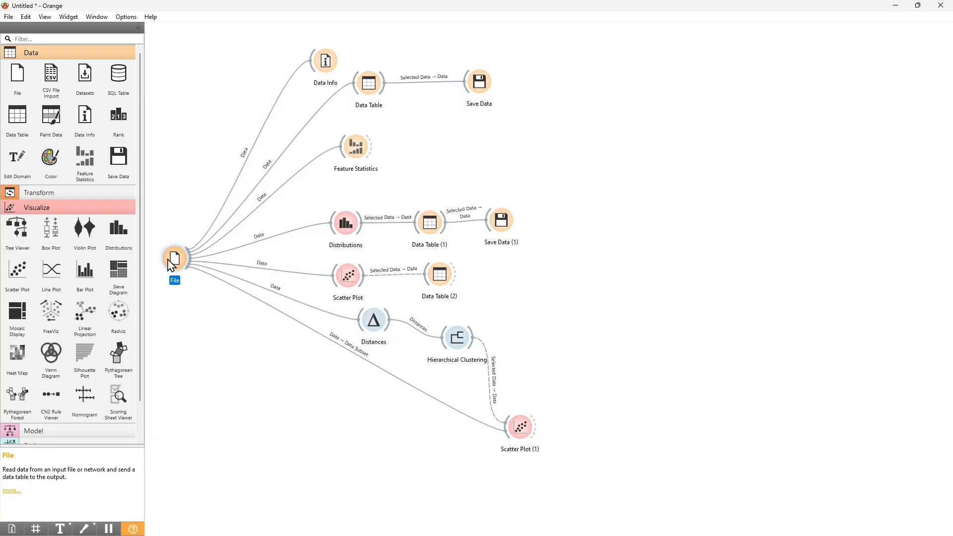
click(523, 436)
double_click(523, 435)
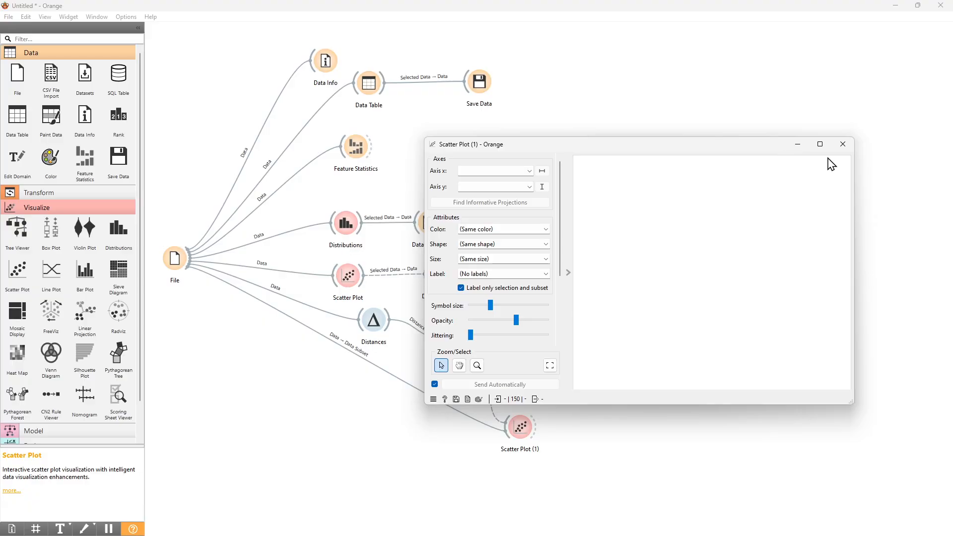
click(844, 143)
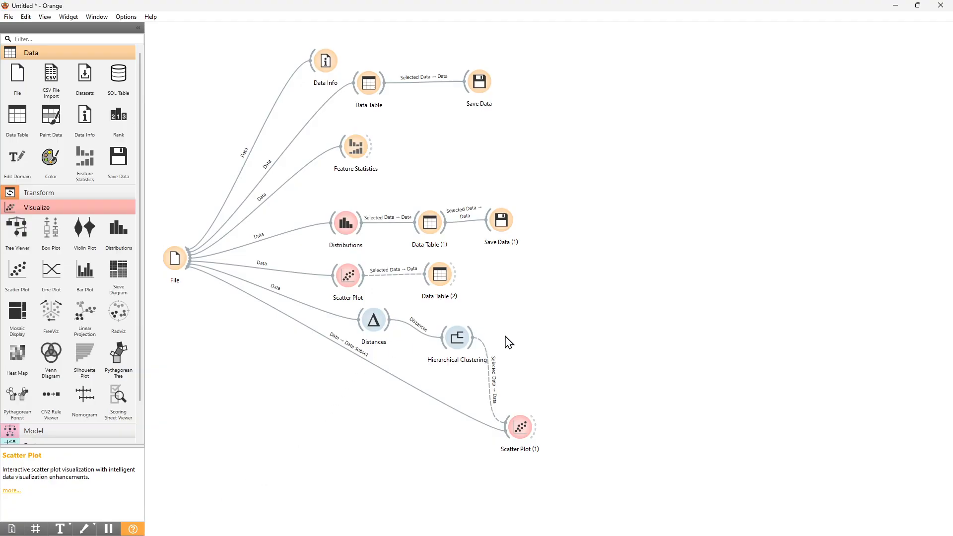
- Open Scatter Plot (1) and Hierarchical Clustering side by side and select the setosa cluster in the dendrogram
double_click(528, 436)
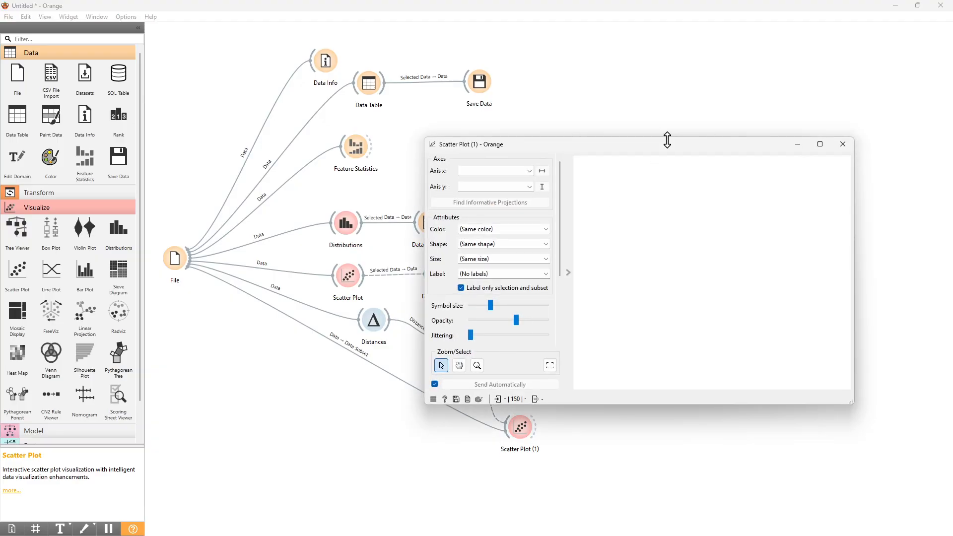
drag(676, 154, 750, 251)
double_click(462, 335)
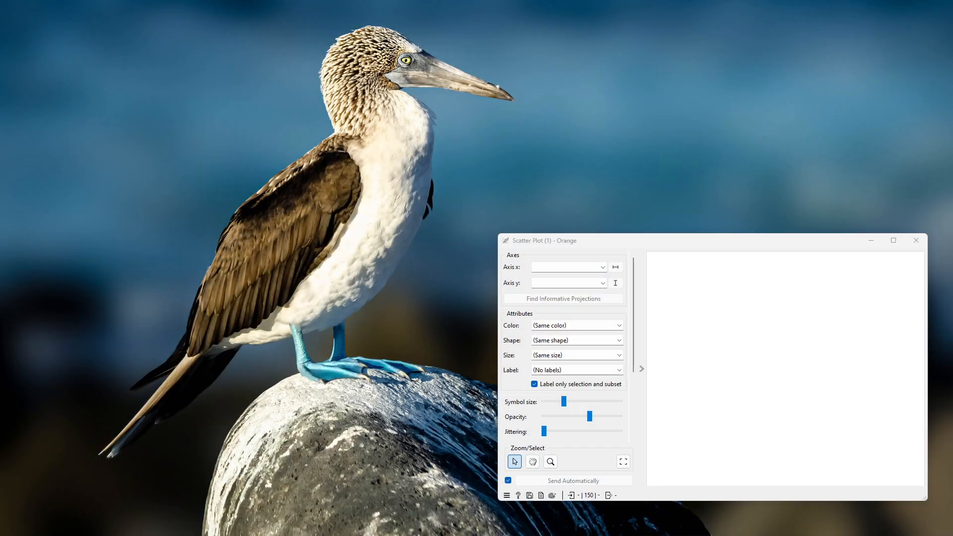
key(alt+Tab)
drag(698, 248, 281, 222)
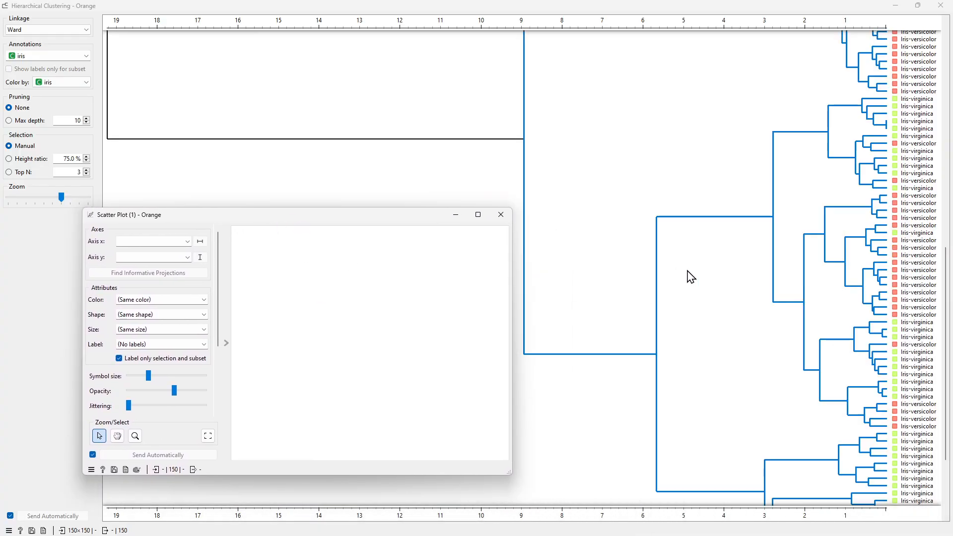
scroll(648, 257, up, 10)
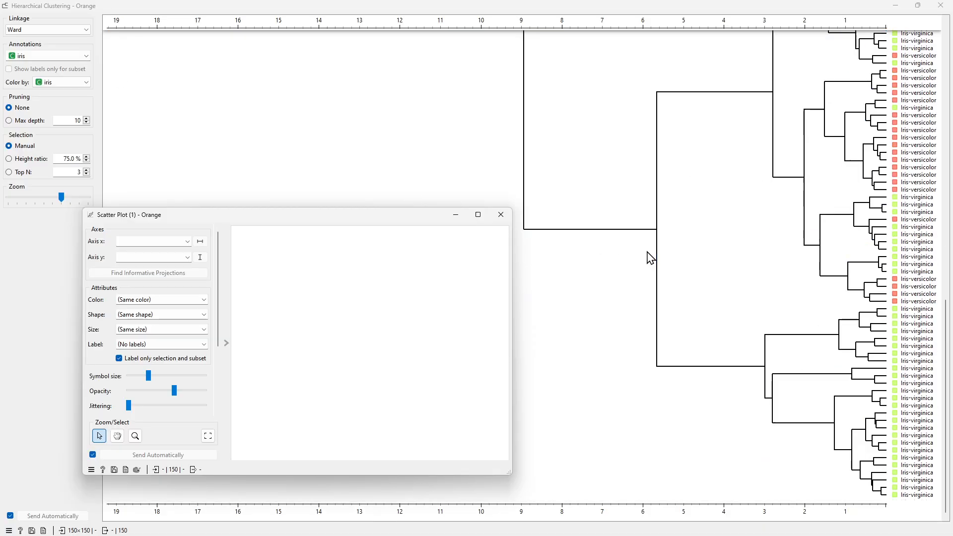
click(737, 136)
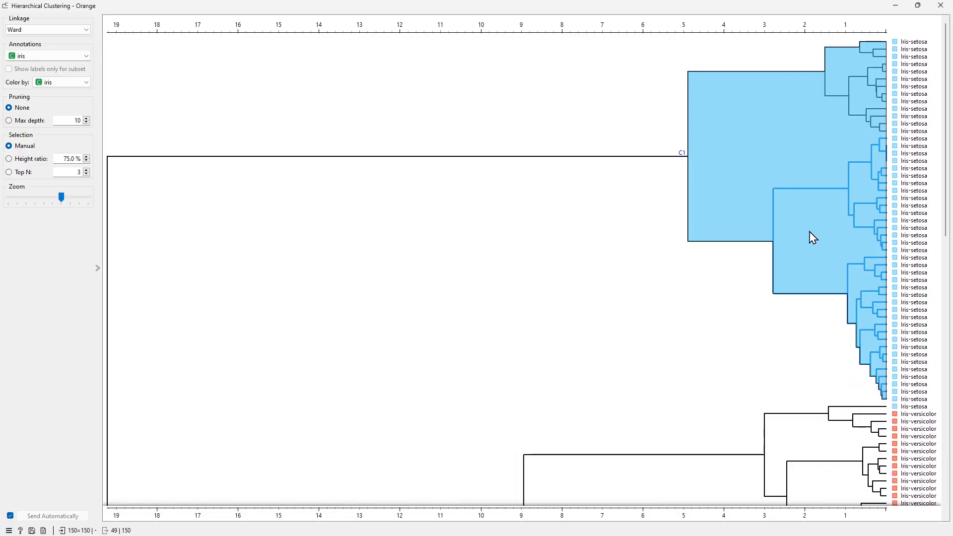
- Remove the Data → Data Subset link between File and Scatter Plot (1)
double_click(597, 2)
drag(569, 9, 580, 66)
drag(864, 59, 789, 310)
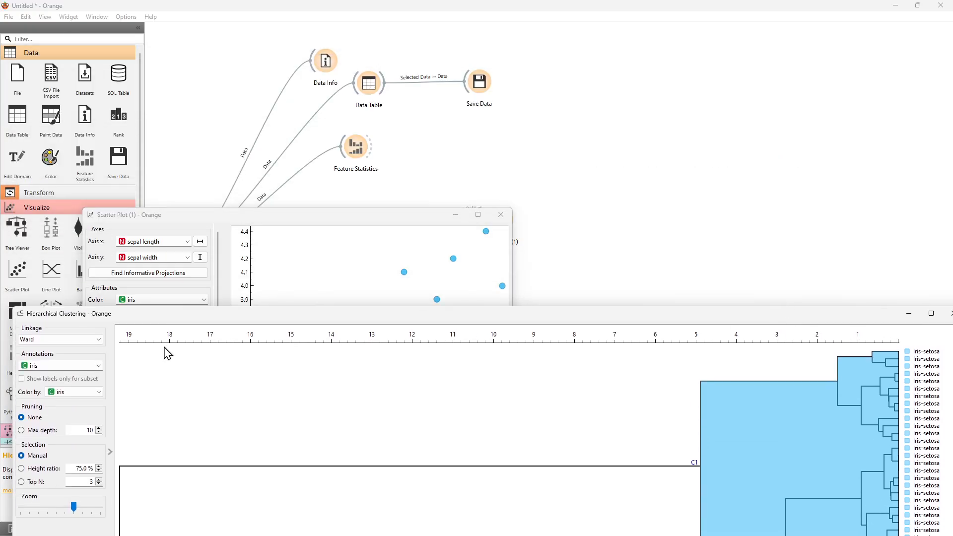
drag(11, 396, 596, 396)
drag(764, 316, 654, 77)
drag(417, 216, 749, 215)
click(375, 368)
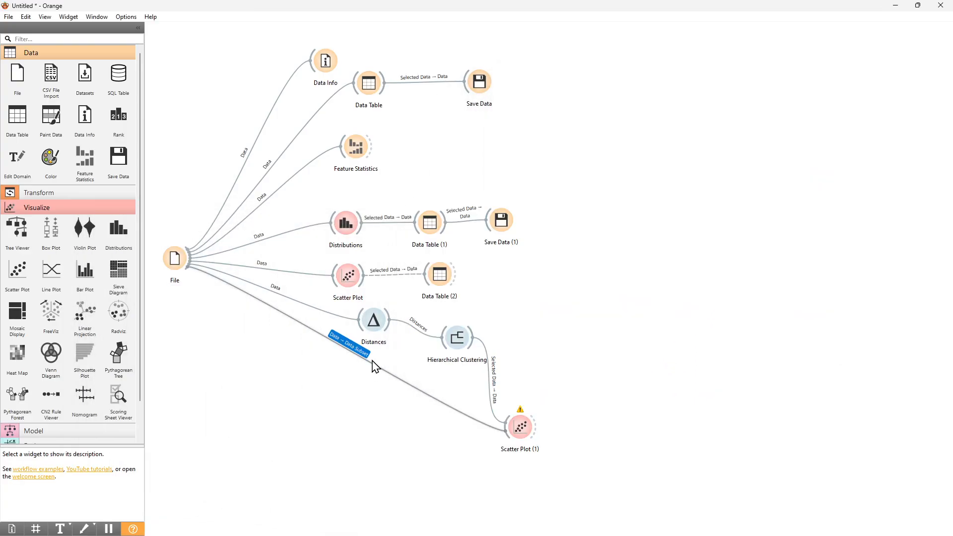
key(Delete)
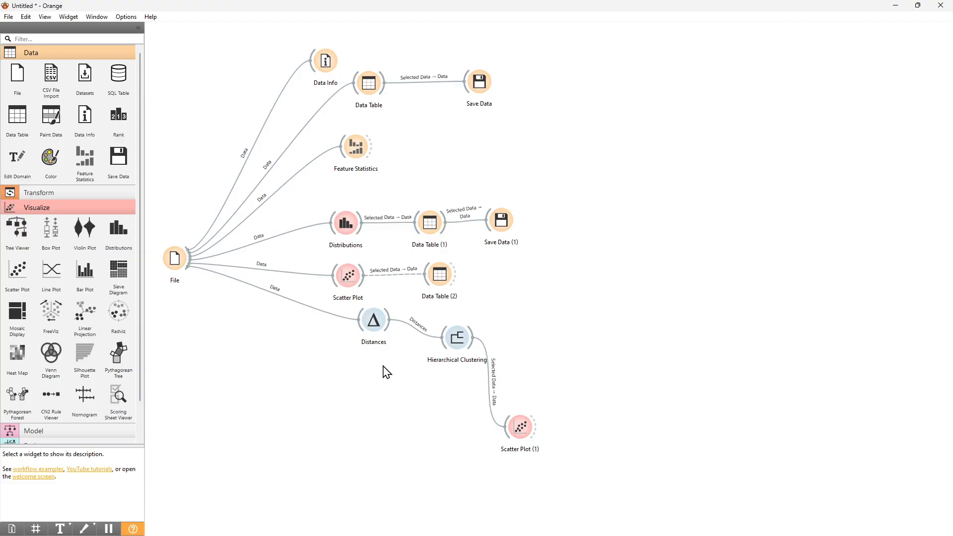
- Rearrange the File, Distances, Hierarchical Clustering and Scatter Plot (1) widgets into a tidier layout
drag(176, 259, 174, 279)
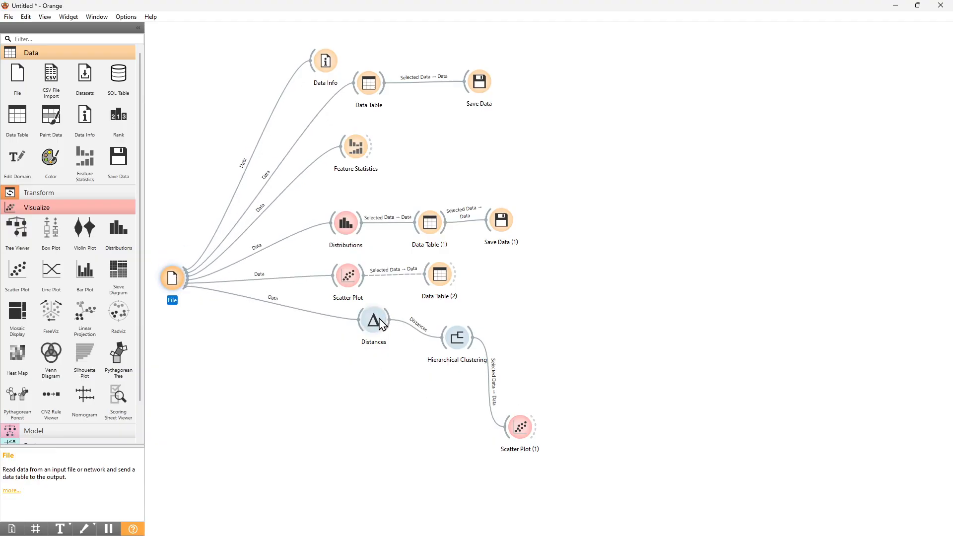
drag(384, 323, 361, 355)
drag(467, 344, 452, 356)
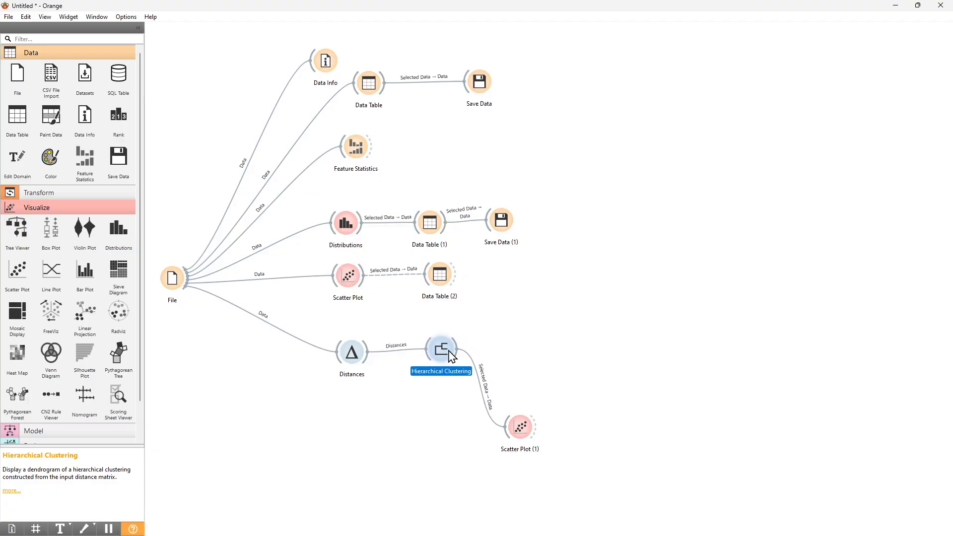
drag(367, 354, 370, 347)
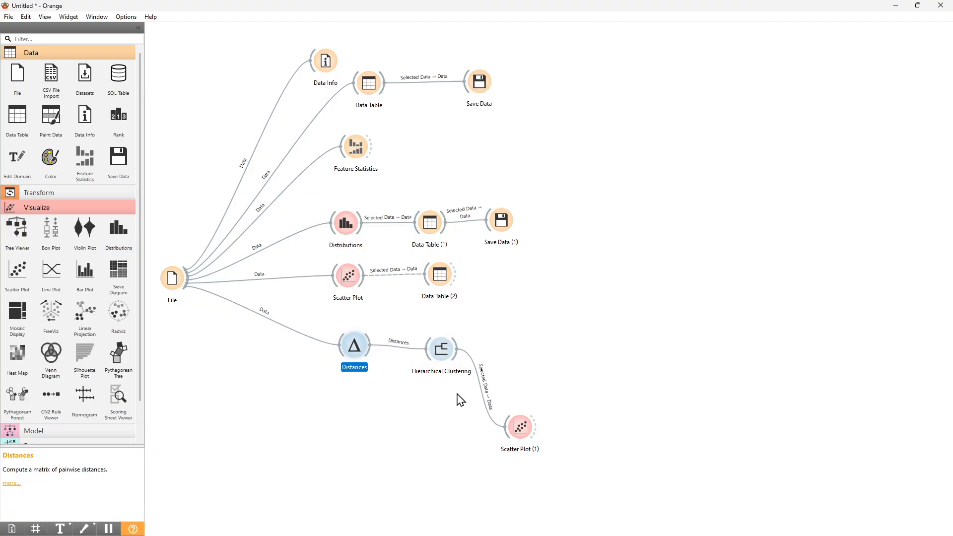
drag(524, 428, 527, 426)
- Arrange the Hierarchical Clustering and Scatter Plot (1) windows side by side and select a small setosa sub-cluster
double_click(524, 426)
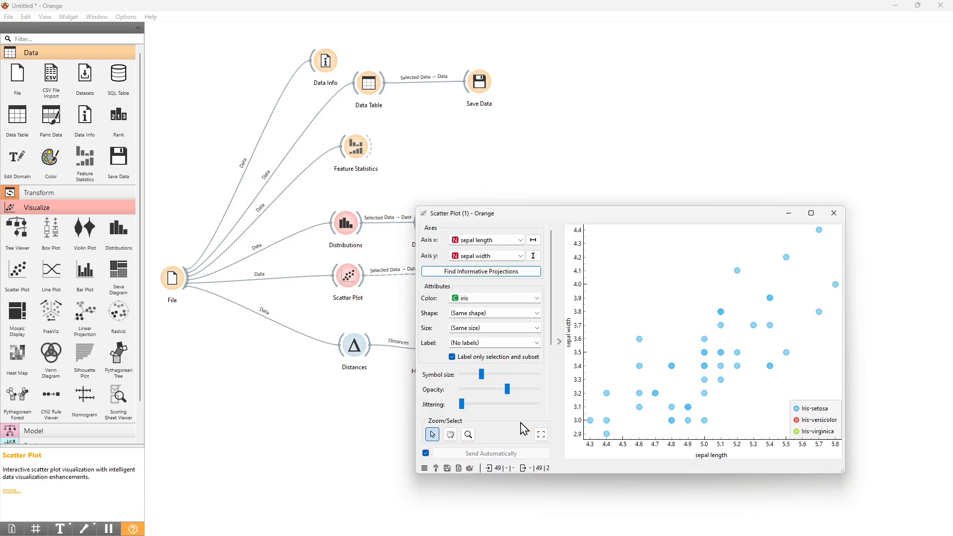
double_click(440, 349)
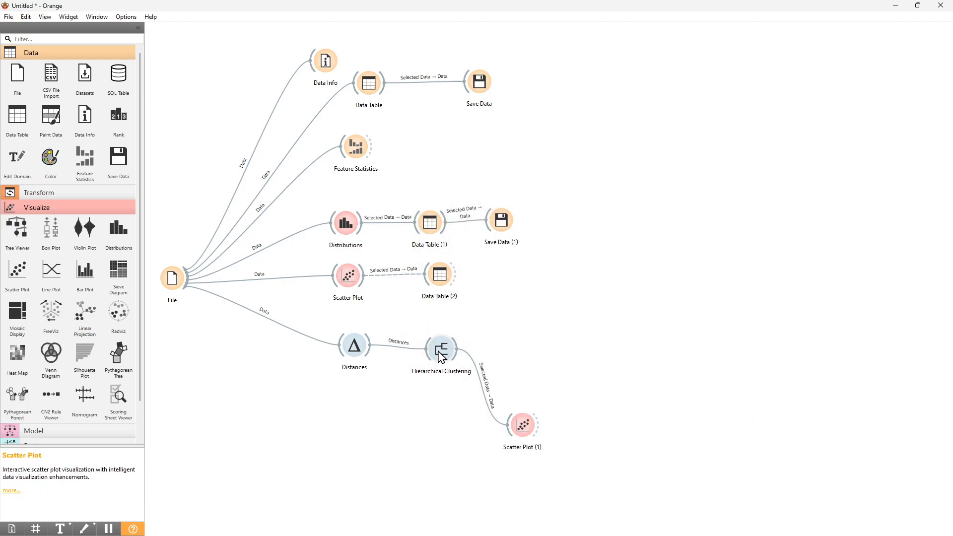
double_click(523, 426)
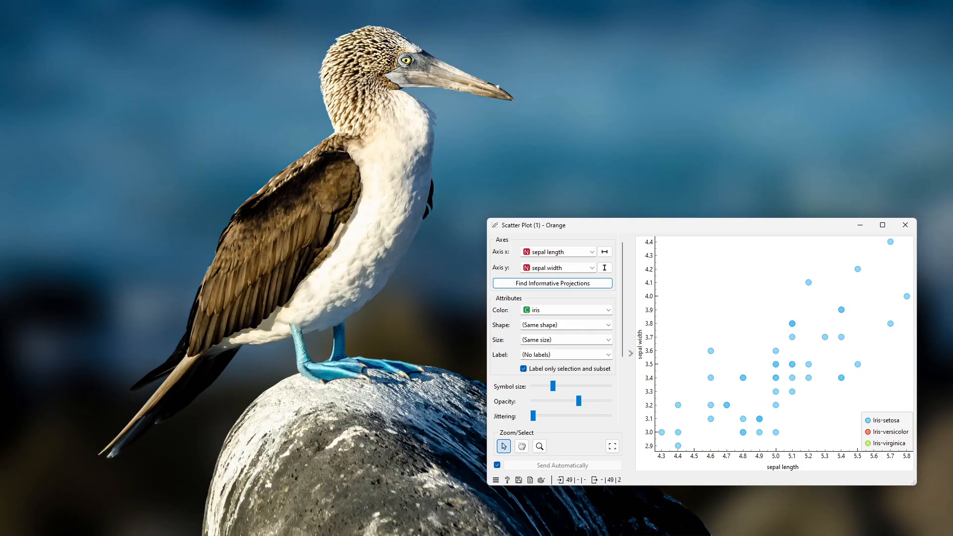
click(551, 482)
drag(650, 72, 236, 56)
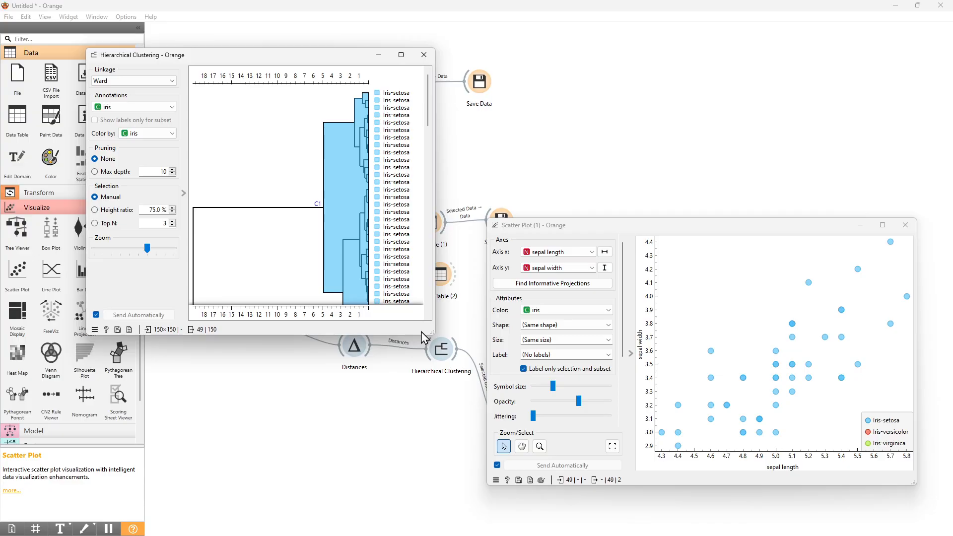
drag(429, 333, 478, 392)
drag(704, 228, 779, 143)
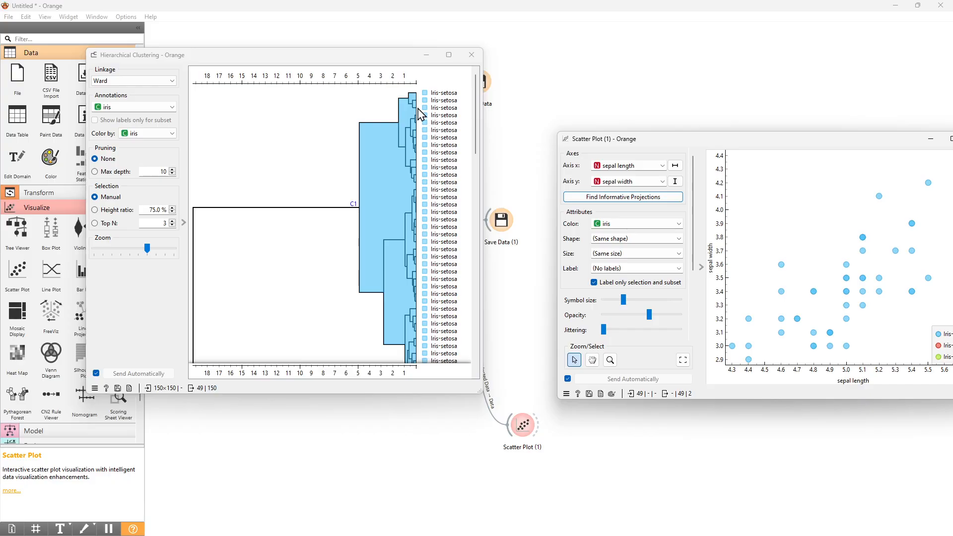
click(397, 104)
drag(730, 140, 678, 149)
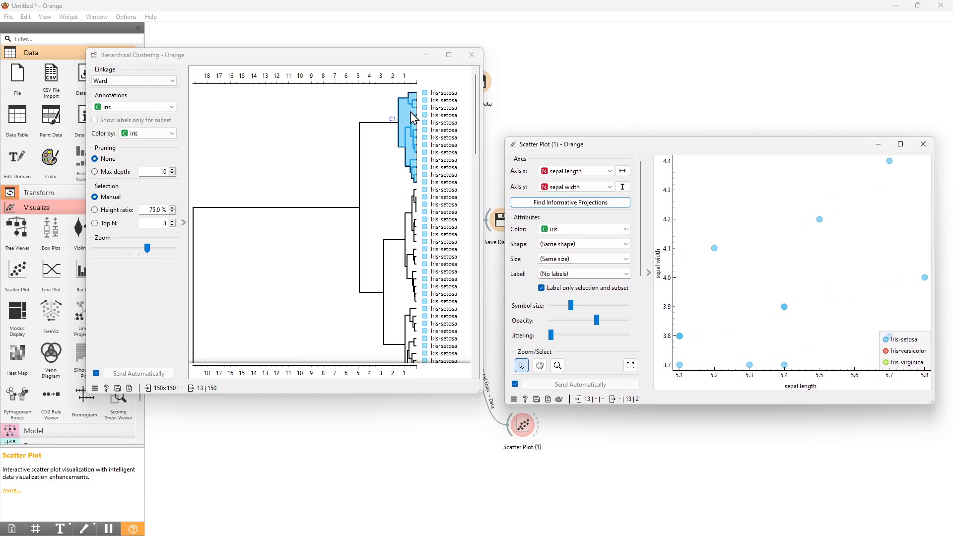
- Select a versicolor cluster, then a mixed versicolor-virginica cluster in the dendrogram to view them plotted
scroll(450, 312, down, 6)
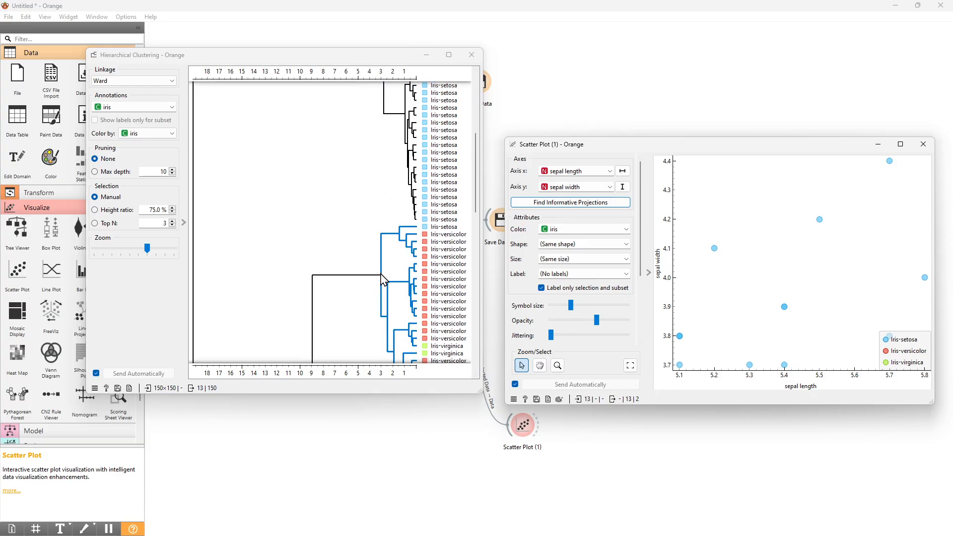
click(395, 171)
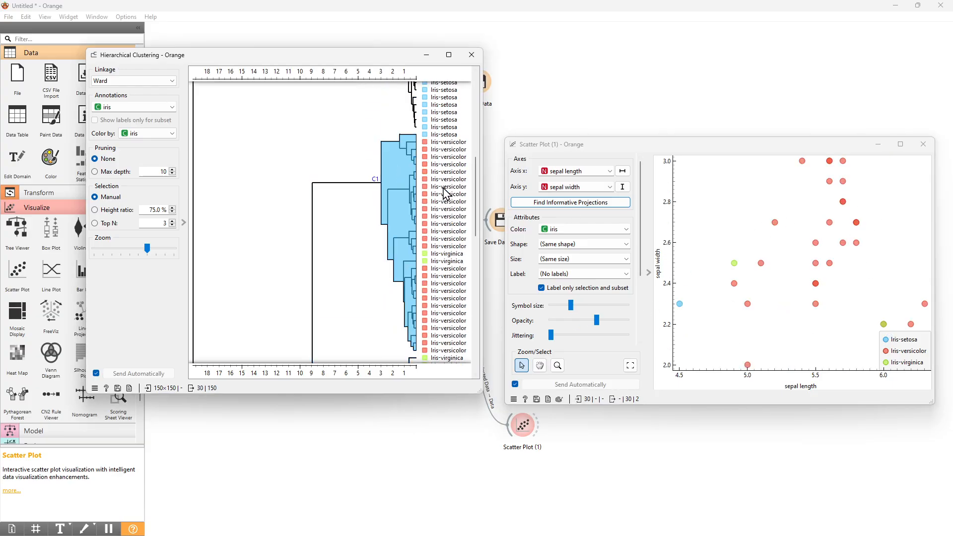
scroll(431, 174, up, 3)
scroll(540, 244, down, 2)
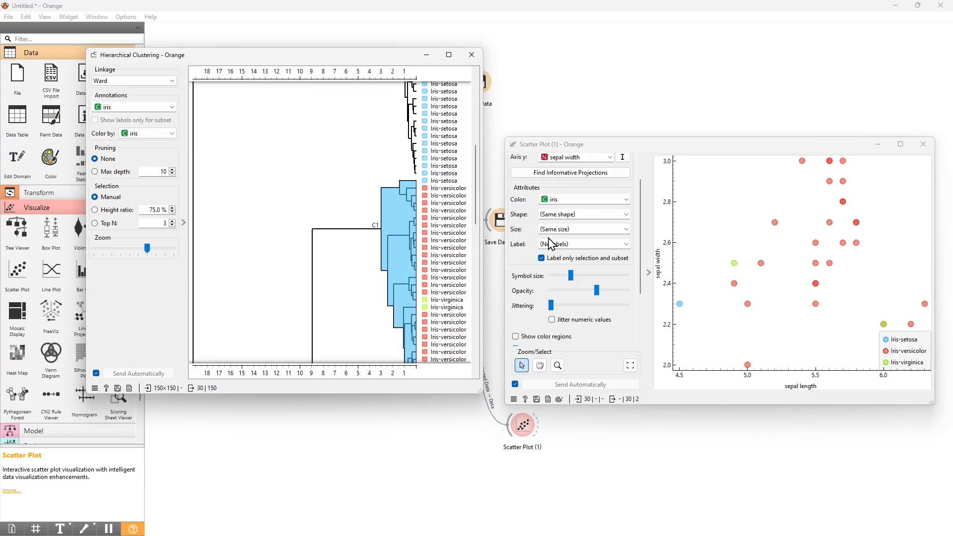
scroll(340, 251, down, 10)
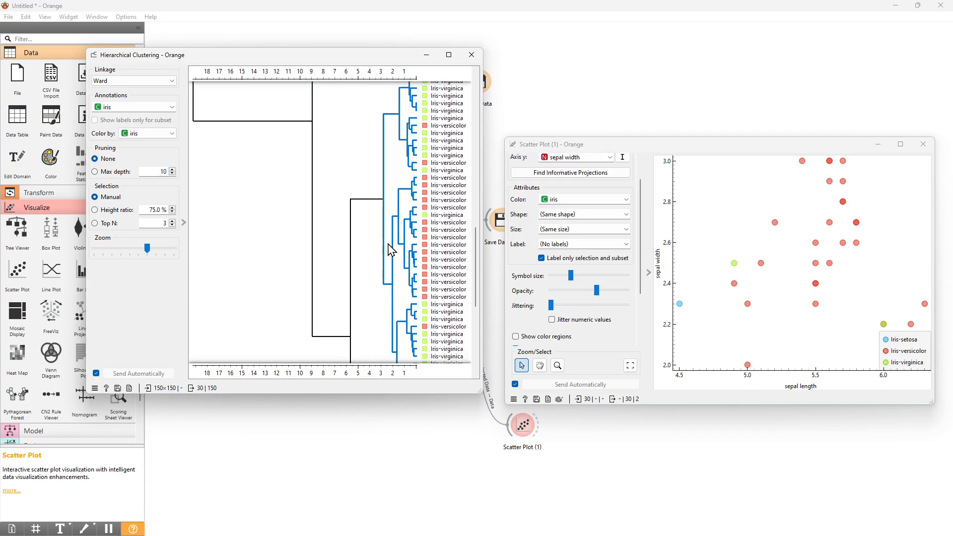
click(402, 182)
scroll(403, 183, down, 2)
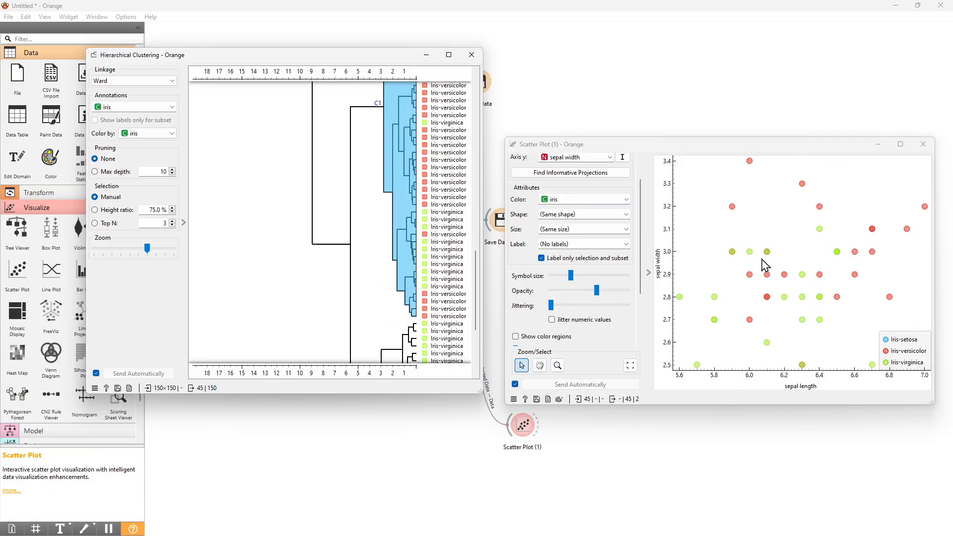
- Select the virginica cluster in the dendrogram to view its points in the linked scatter plot
scroll(477, 268, down, 3)
scroll(516, 305, up, 2)
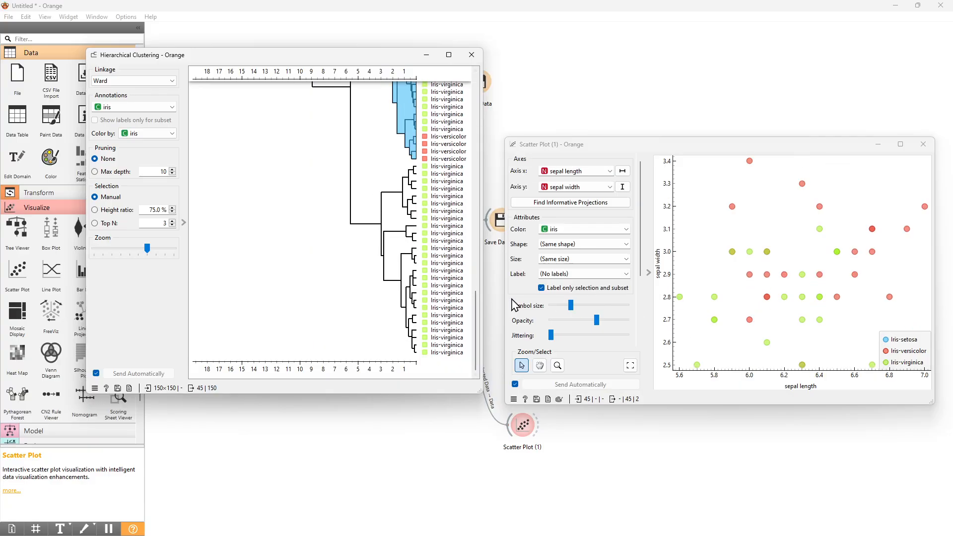
click(400, 225)
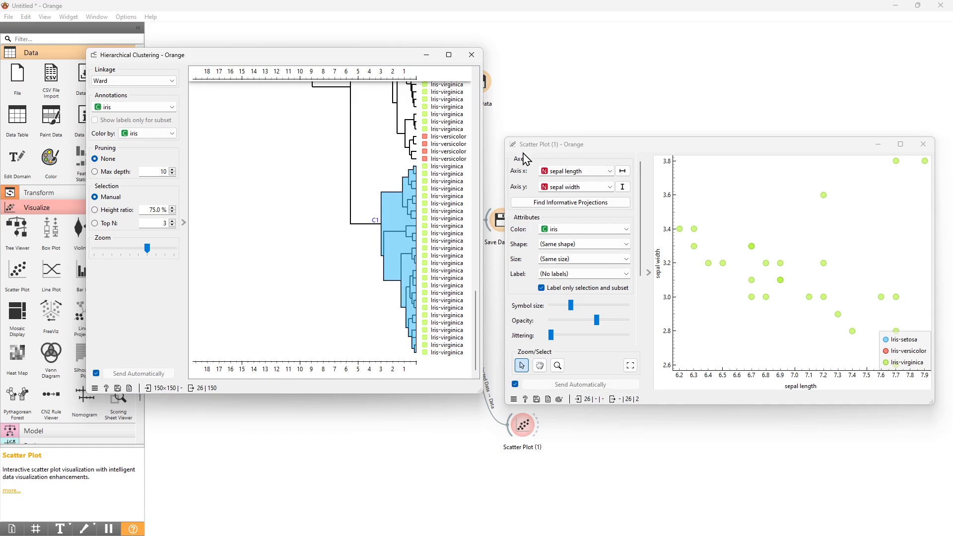
- Select a small mixed versicolor-virginica sub-cluster, then the whole setosa cluster in the dendrogram
click(406, 114)
scroll(407, 114, up, 4)
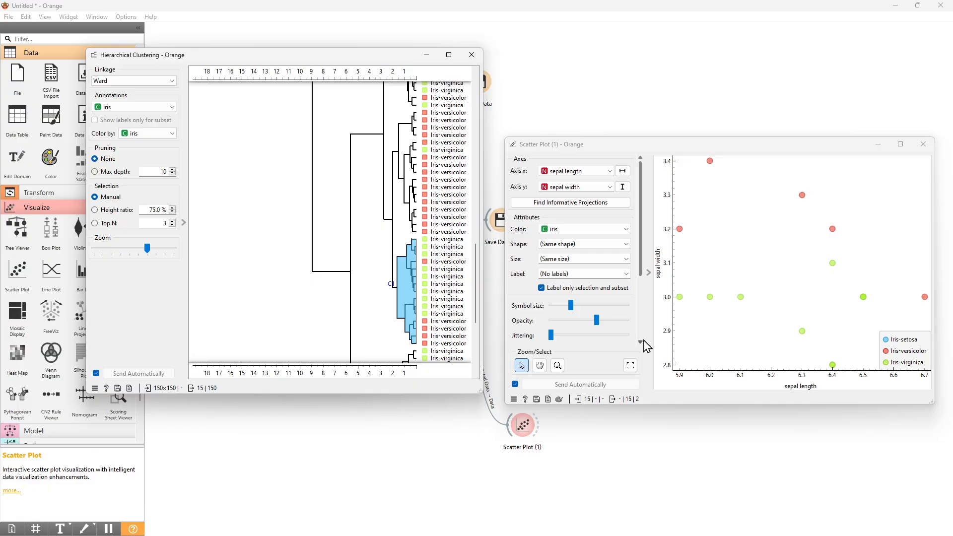
scroll(378, 200, up, 5)
scroll(379, 200, up, 5)
scroll(378, 200, down, 10)
scroll(379, 200, up, 4)
scroll(377, 200, up, 5)
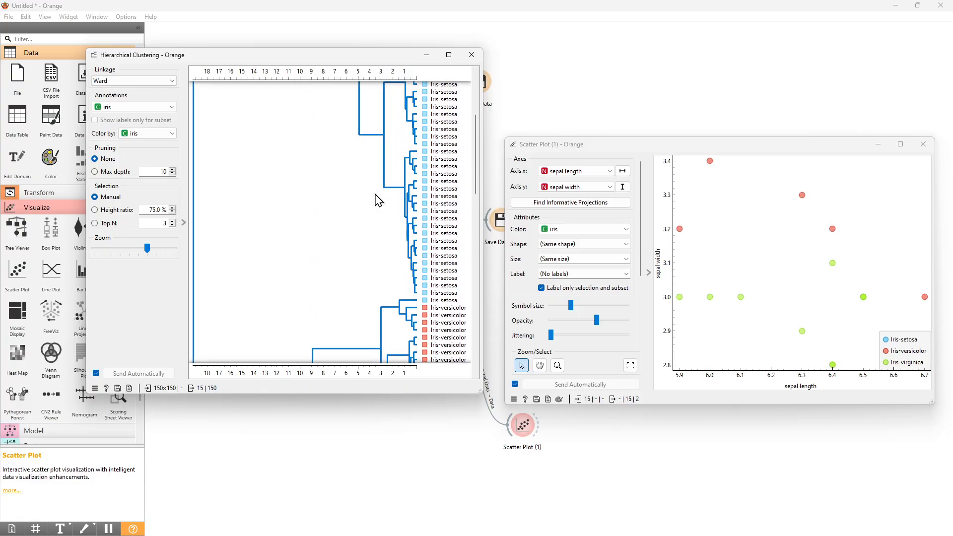
click(378, 203)
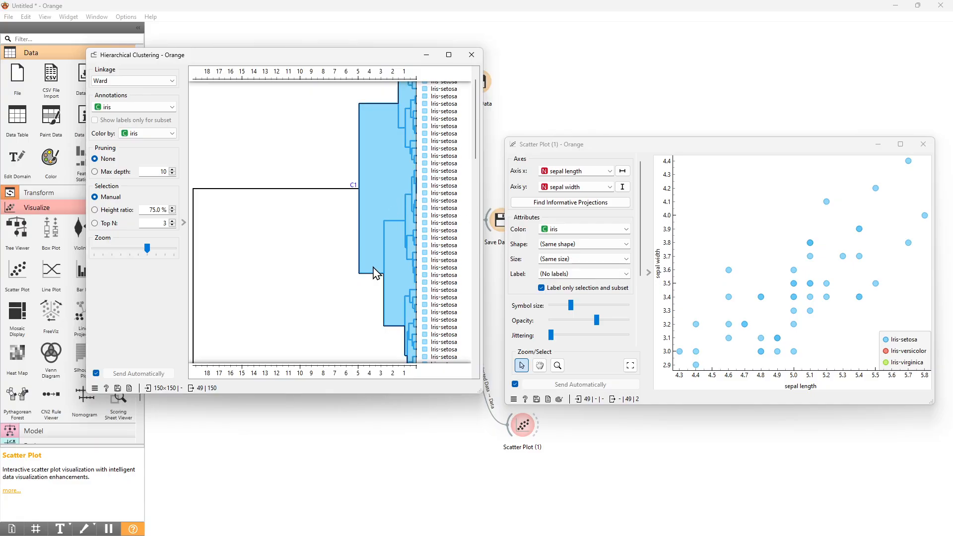
- Select the versicolor cluster, then the larger mixed versicolor-virginica cluster in the dendrogram
scroll(376, 278, down, 5)
click(400, 167)
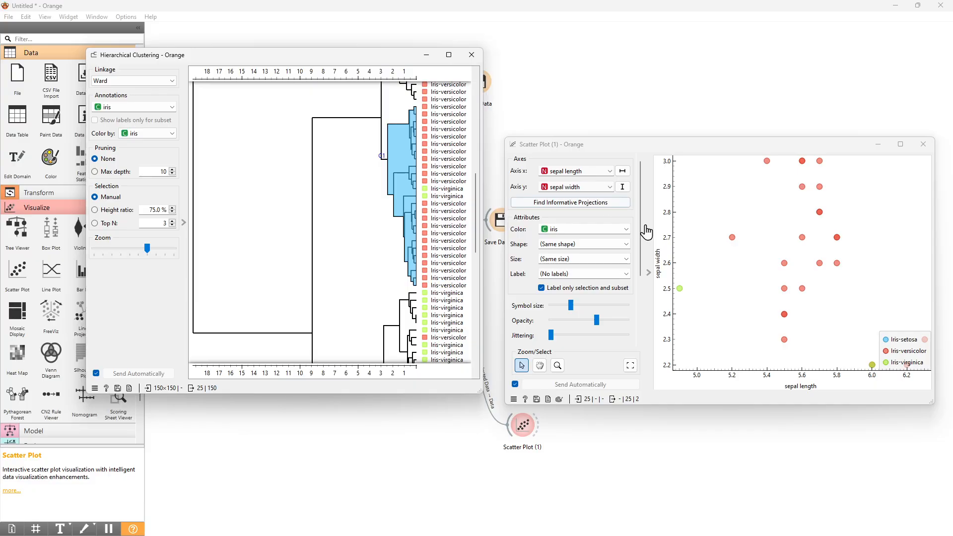
scroll(476, 109, down, 5)
click(392, 204)
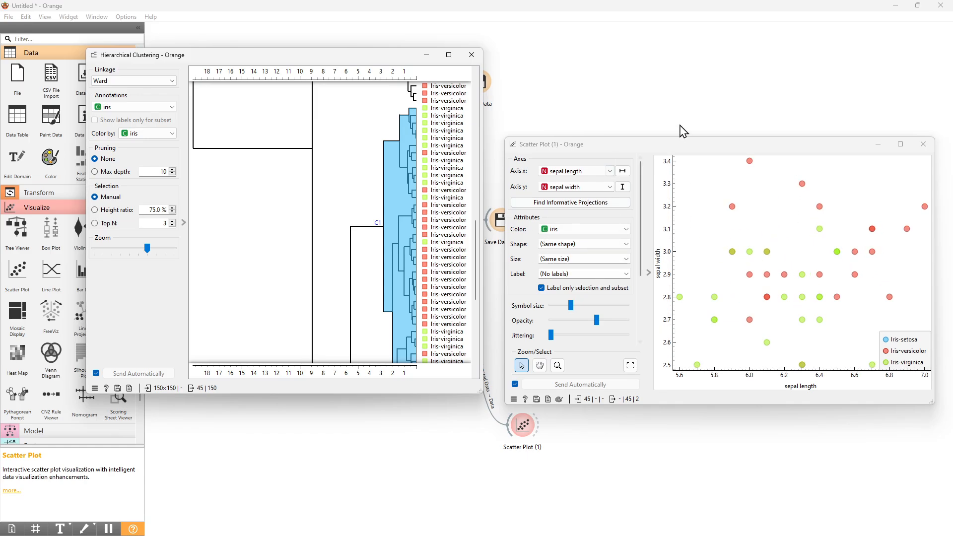
- Select the versicolor cluster again, then the setosa cluster in the dendrogram
scroll(416, 168, up, 3)
click(415, 139)
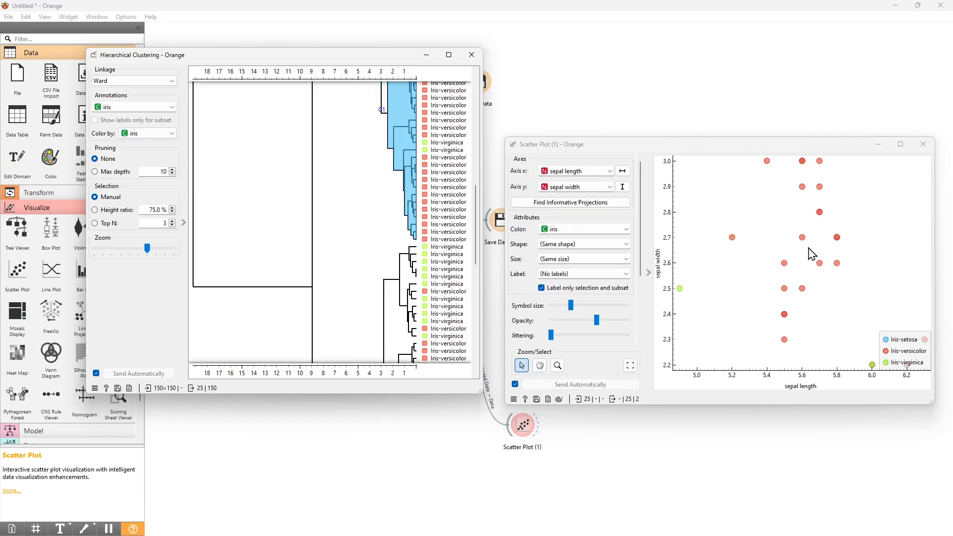
scroll(425, 224, up, 8)
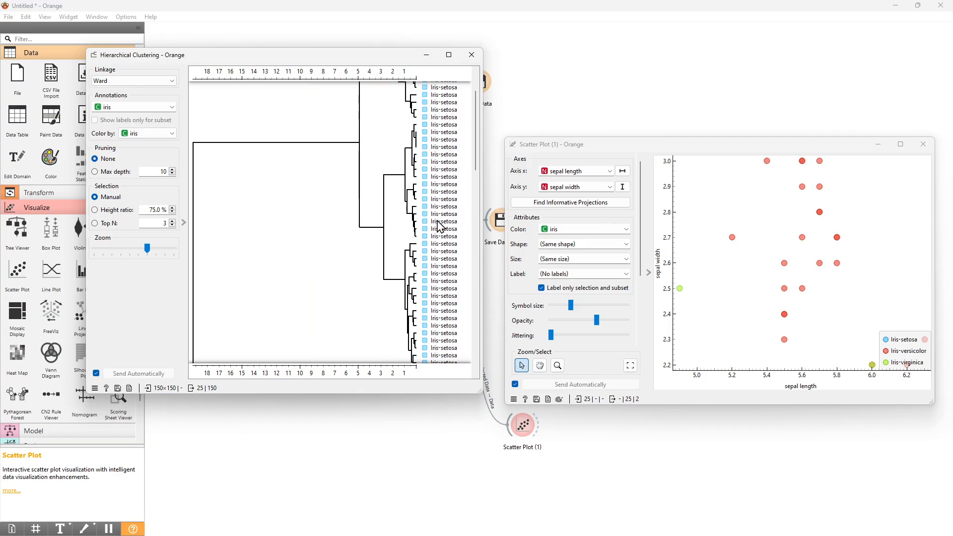
scroll(388, 152, up, 2)
click(392, 184)
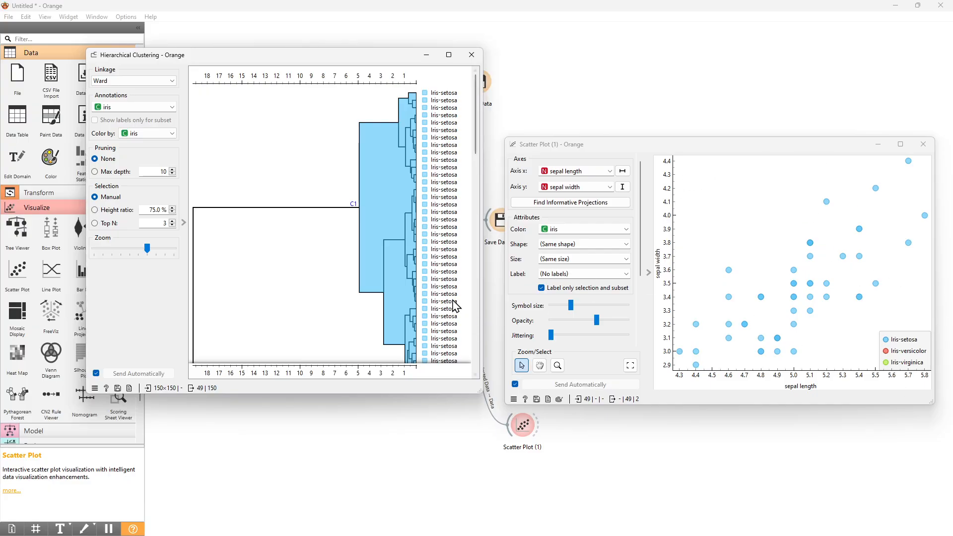
- Select the versicolor cluster once more and return to the workflow canvas
scroll(437, 273, down, 5)
click(403, 210)
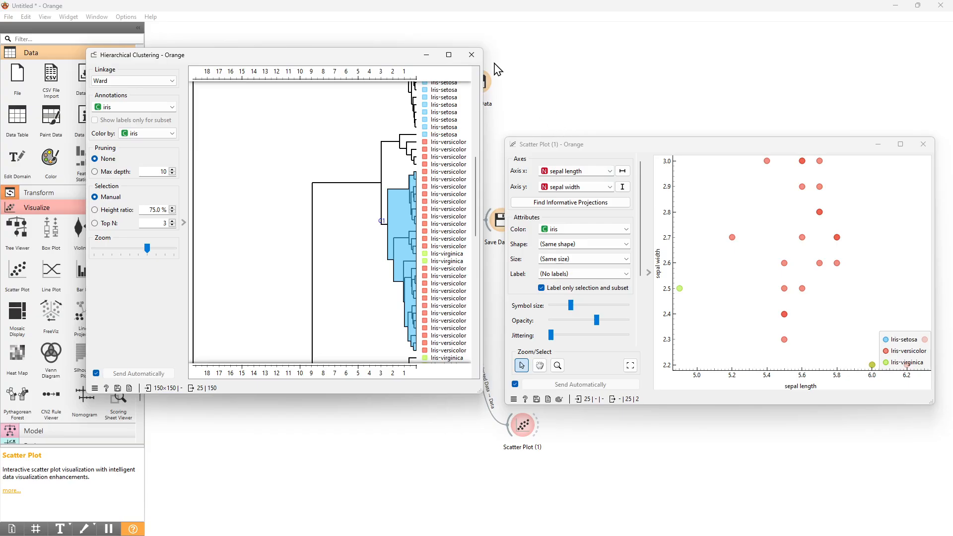
click(566, 83)
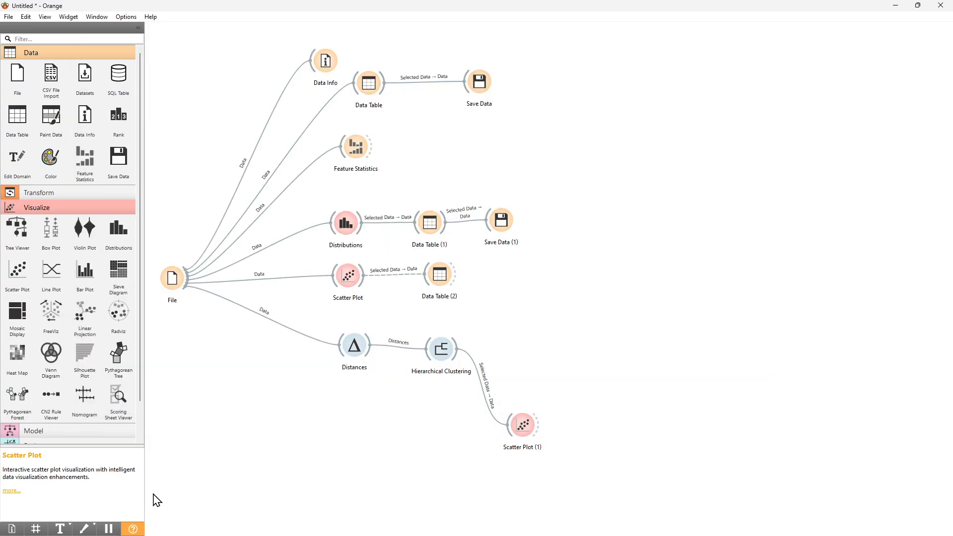
- Link File to Scatter Plot (1) as Data Subset and realign the File, Distances and Hierarchical Clustering widgets
drag(189, 292, 522, 427)
drag(184, 302, 163, 325)
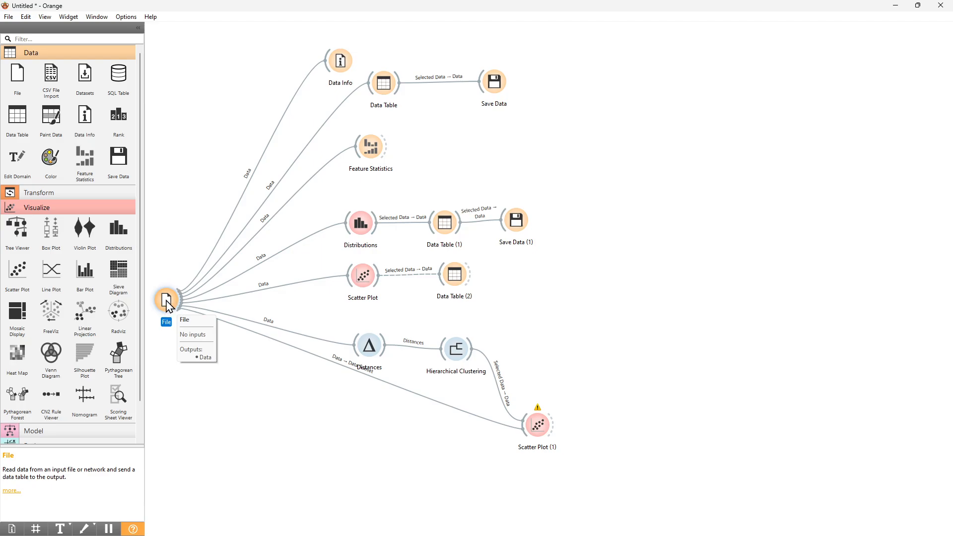
drag(369, 347, 373, 334)
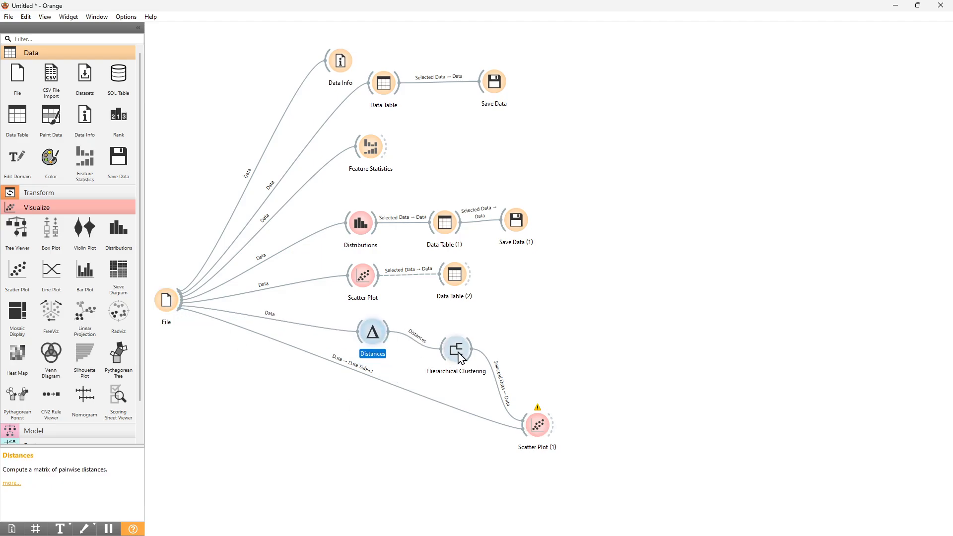
drag(461, 358, 465, 342)
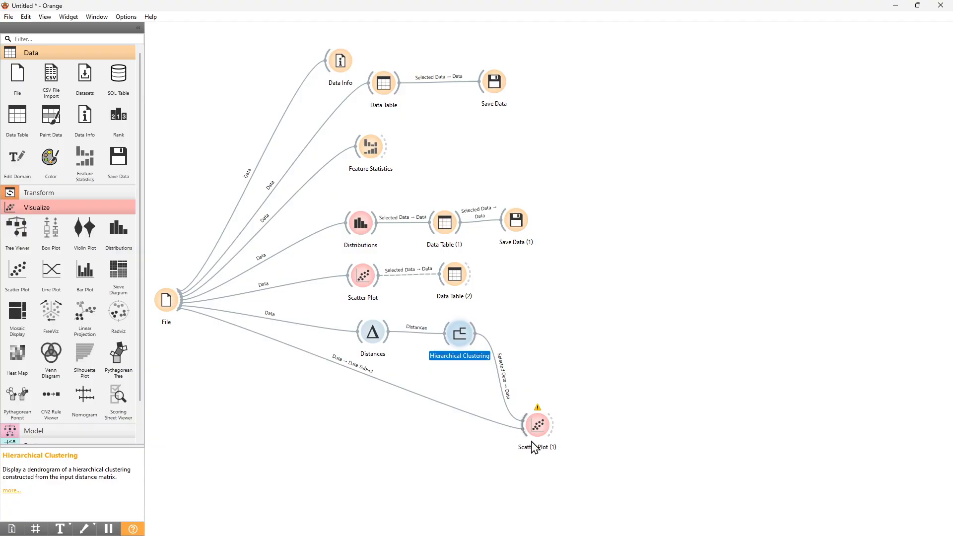
- Reopen Scatter Plot (1) with the Hierarchical Clustering window and select a top-level cluster in the dendrogram
click(532, 422)
double_click(532, 423)
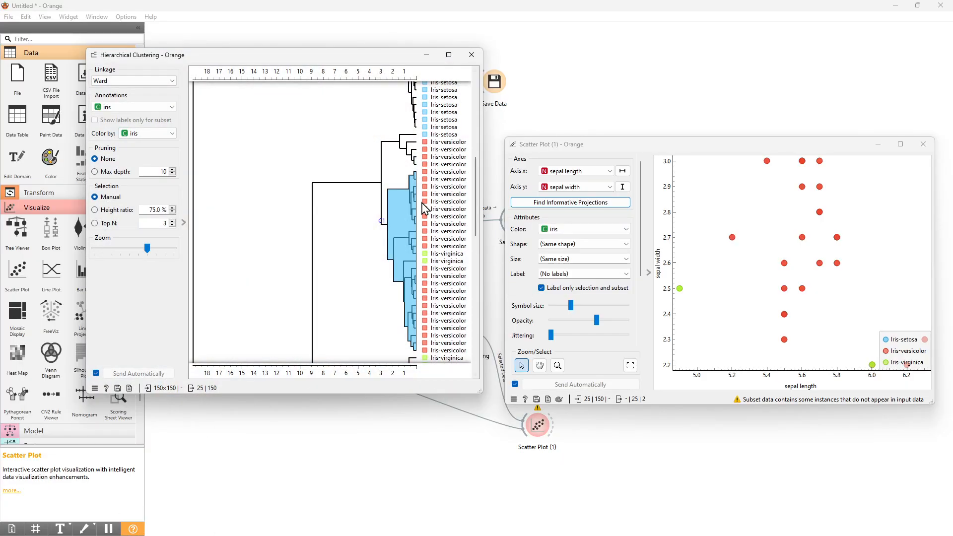
click(378, 172)
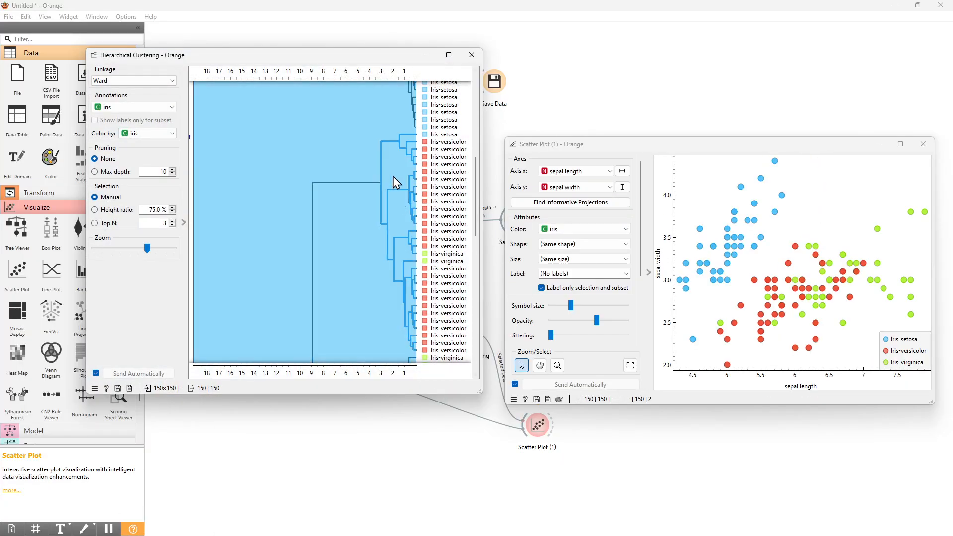
click(393, 177)
- Try selecting the setosa branch and then the versicolor cluster in the dendrogram
scroll(392, 177, up, 5)
scroll(378, 199, up, 2)
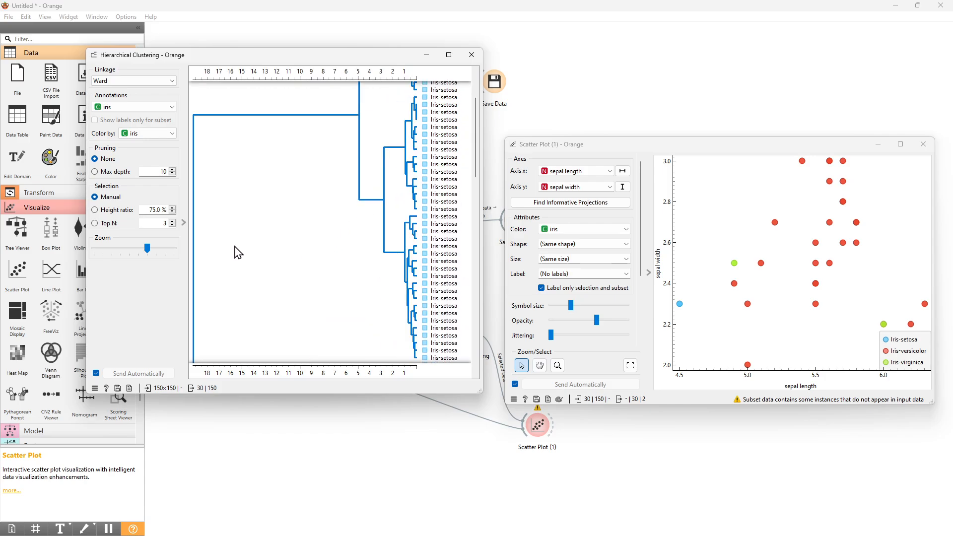
click(238, 251)
click(394, 175)
scroll(458, 219, down, 5)
click(381, 278)
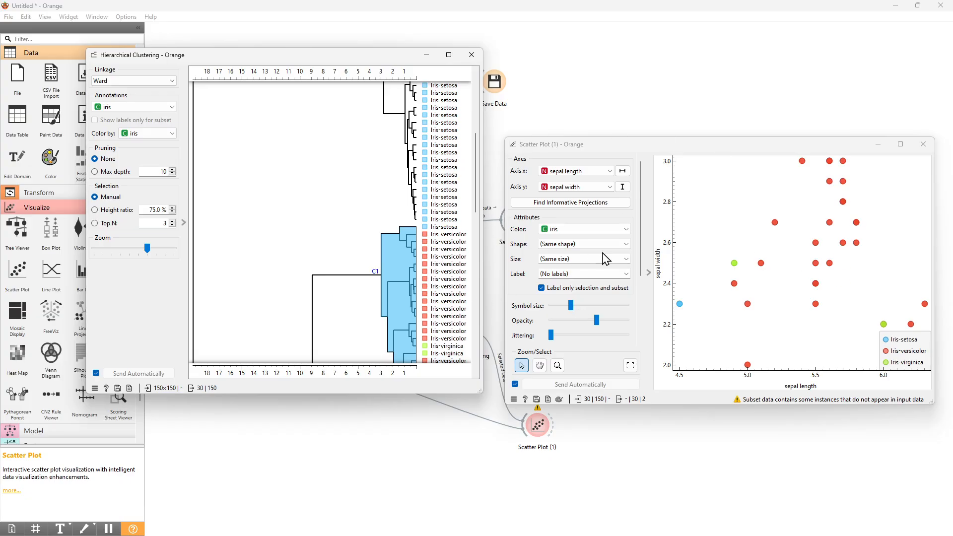
- Select the mixed versicolor-virginica cluster in the dendrogram and return to the workflow canvas
scroll(401, 162, down, 6)
click(395, 252)
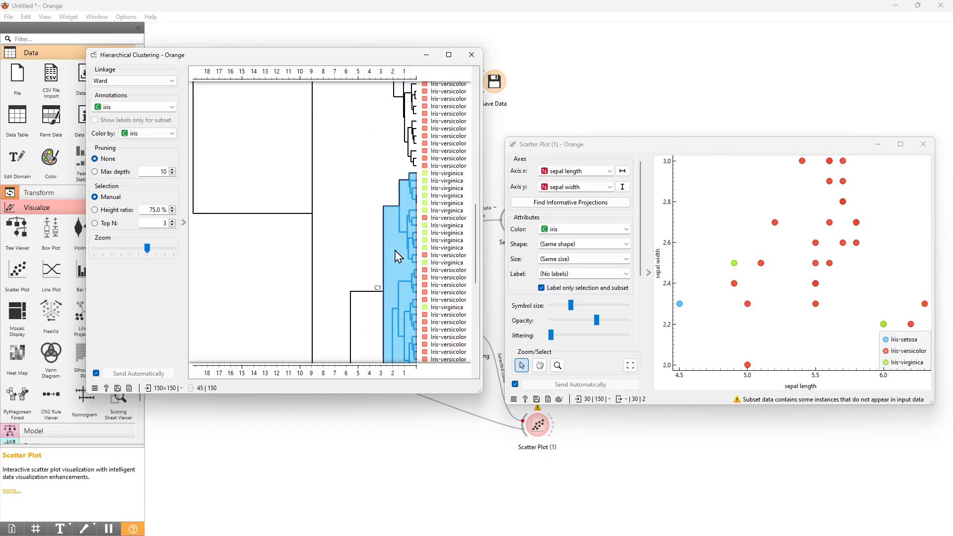
scroll(396, 255, down, 2)
click(461, 451)
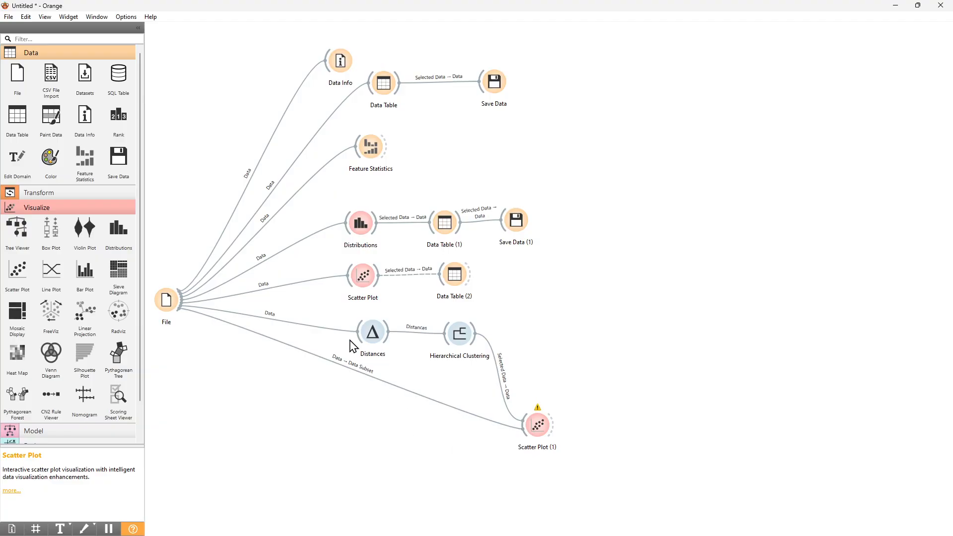
- Edit the File to Scatter Plot (1) link so File feeds the Data input instead of Data Subset
double_click(360, 373)
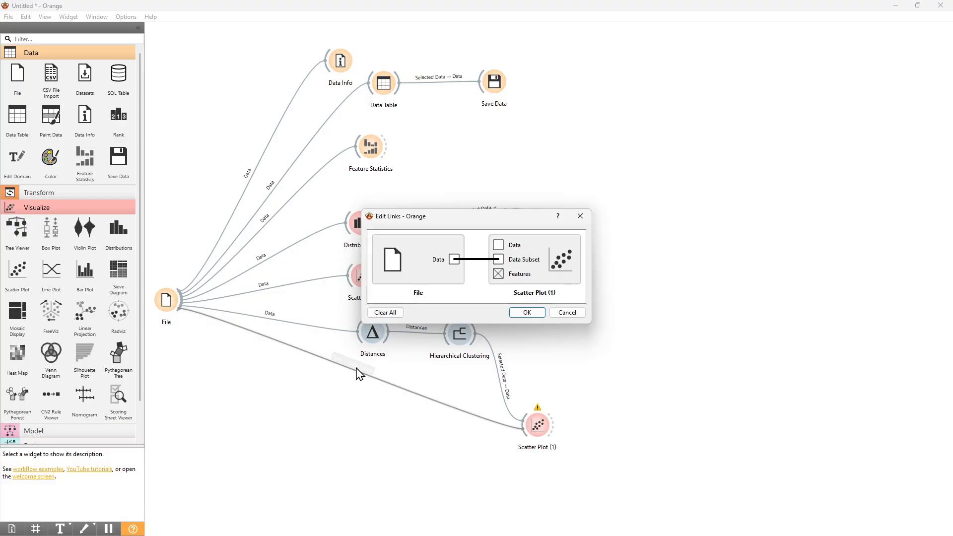
click(478, 262)
drag(455, 260, 499, 246)
click(527, 313)
- Connect Hierarchical Clustering's selected data to Scatter Plot (1) as Data Subset and open the plot
drag(475, 334, 547, 440)
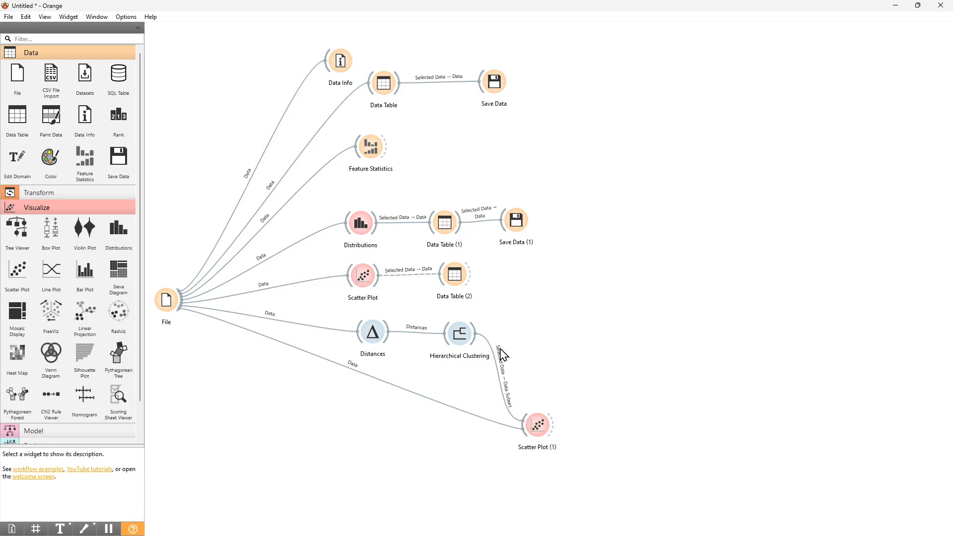
double_click(539, 427)
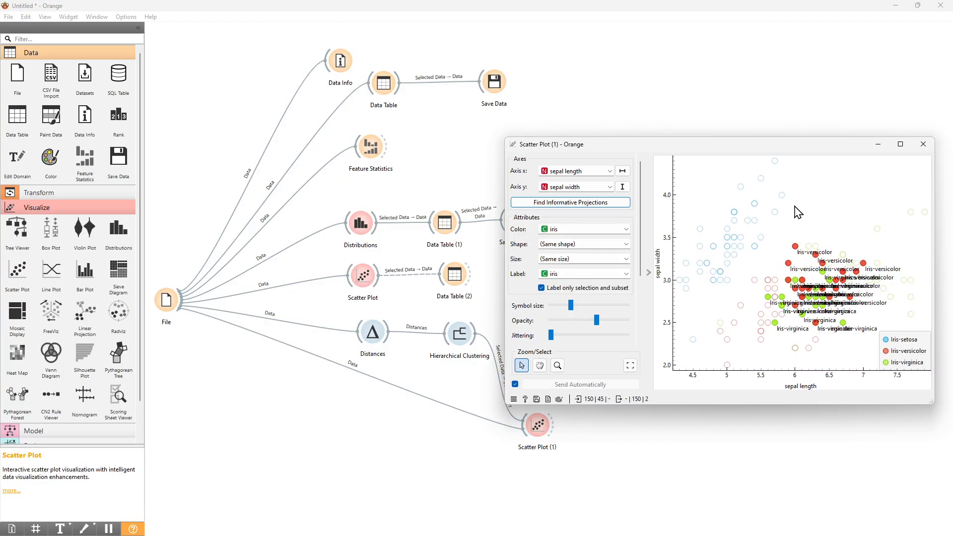
- Turn off labelling only selection and subset and set the point labels to No labels
click(541, 288)
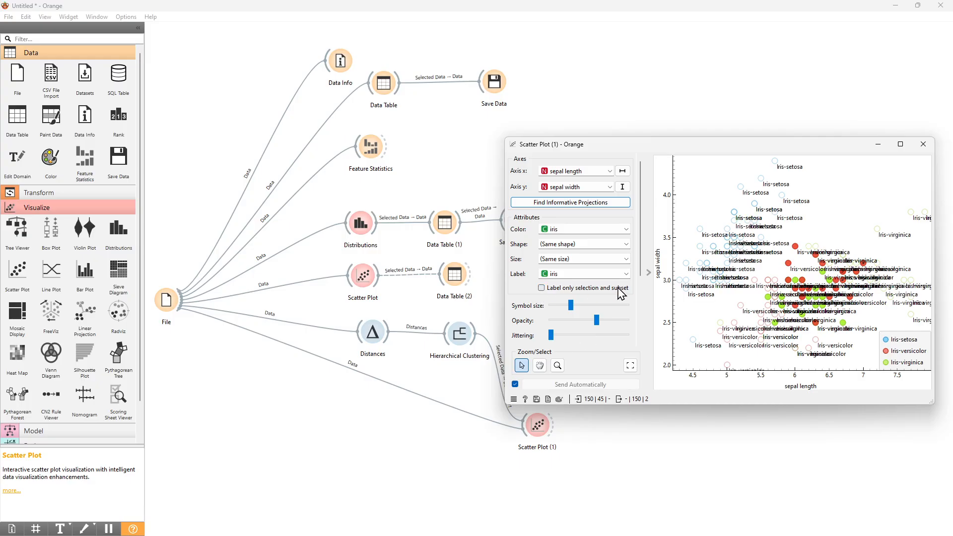
click(561, 274)
click(566, 276)
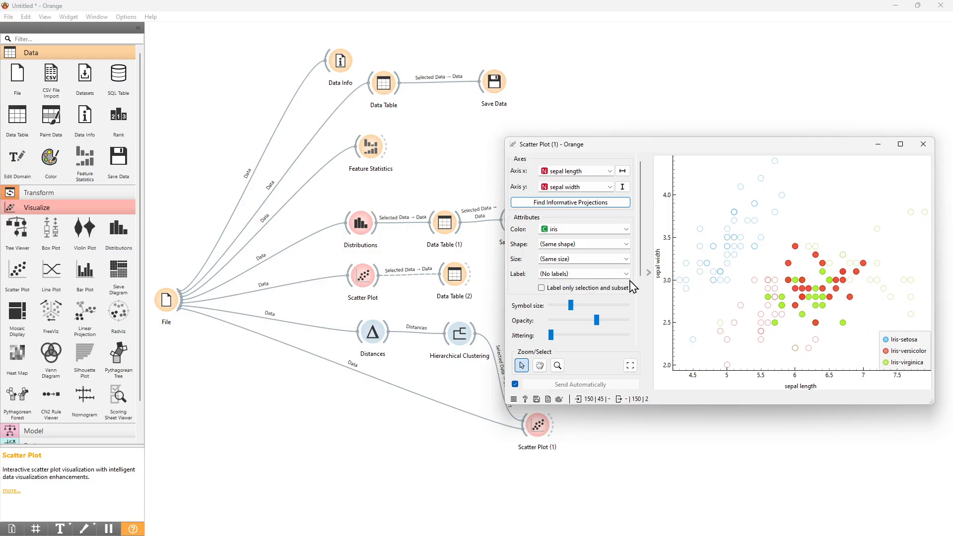
- Arrange the Scatter Plot (1) and Hierarchical Clustering windows side by side
drag(811, 144, 824, 114)
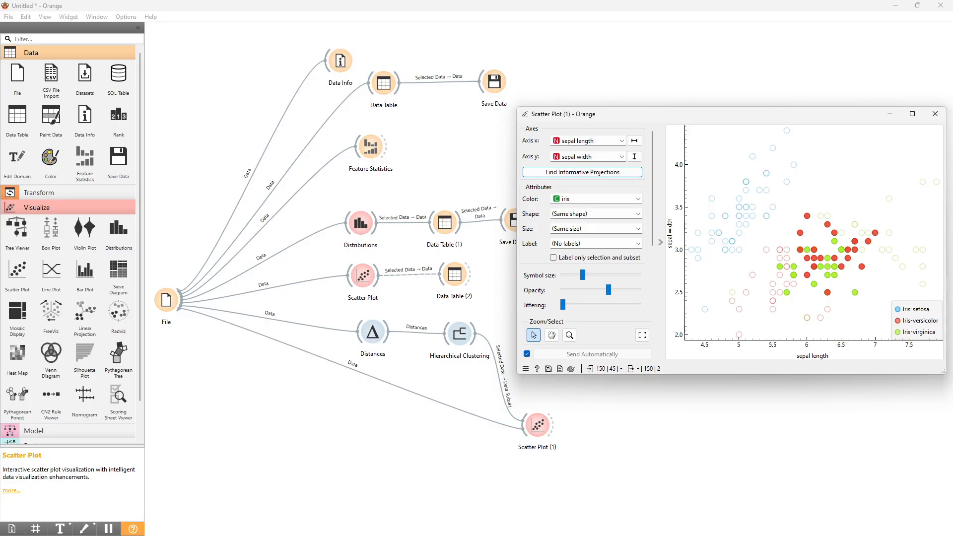
key(alt+Tab)
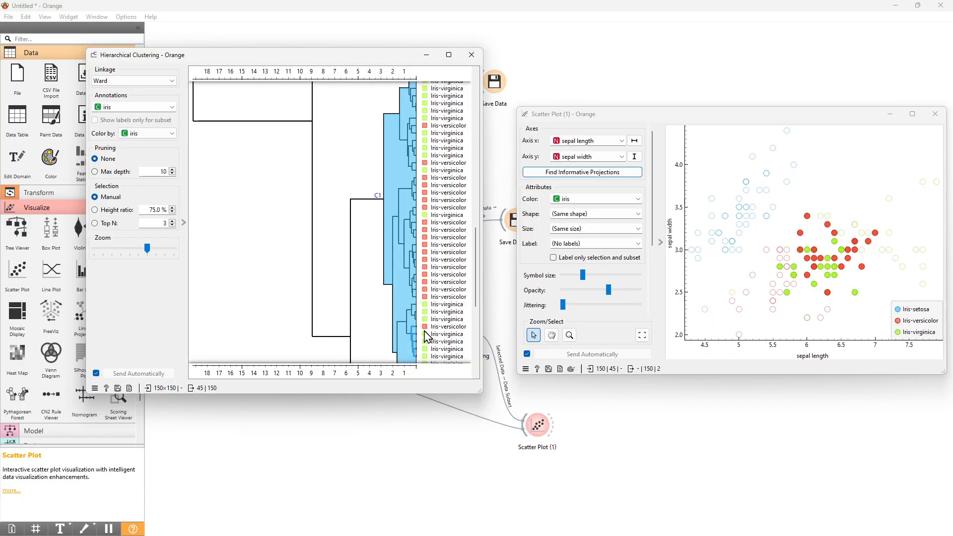
drag(481, 199, 494, 198)
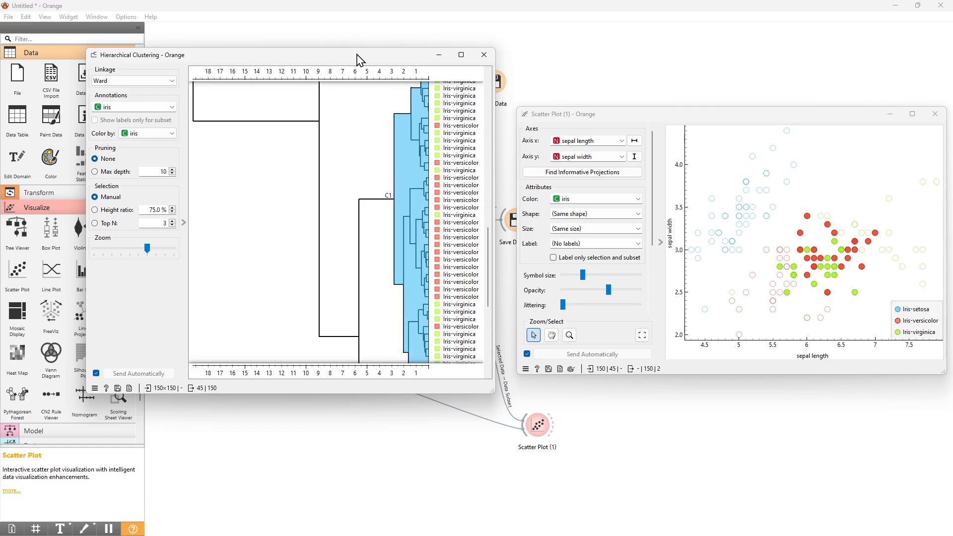
drag(360, 59, 346, 85)
click(361, 338)
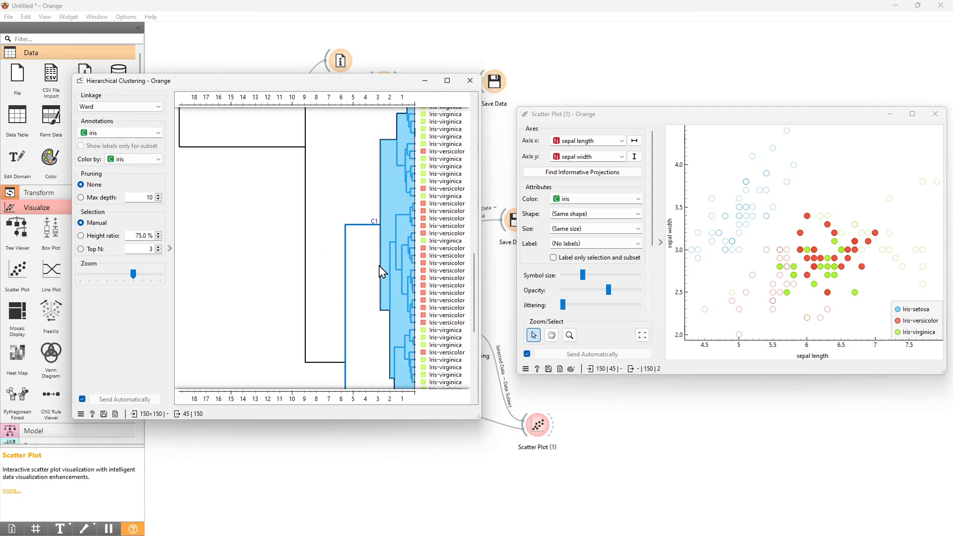
- Select the virginica cluster, then the setosa cluster, to highlight them among all points in the scatter plot
scroll(381, 272, down, 3)
click(389, 251)
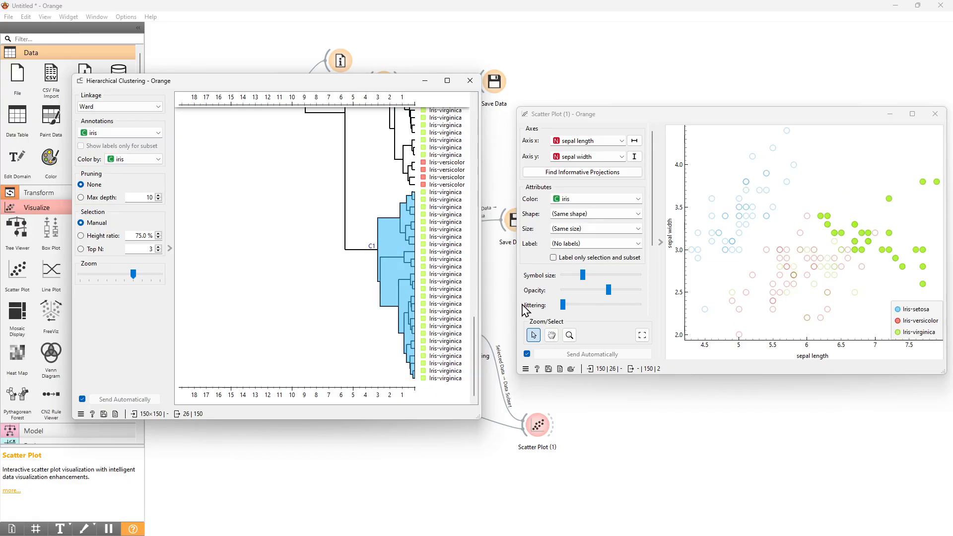
scroll(390, 286, up, 10)
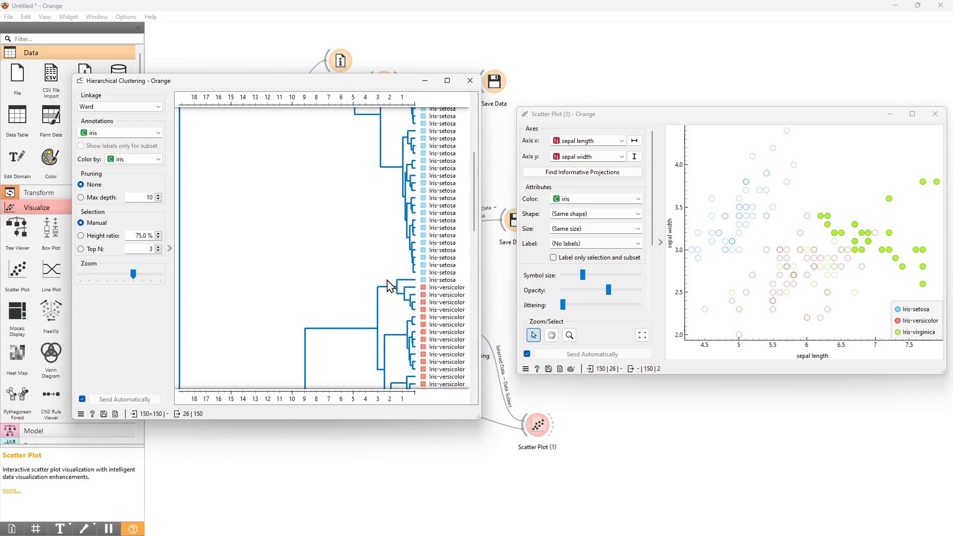
scroll(389, 286, up, 5)
click(365, 278)
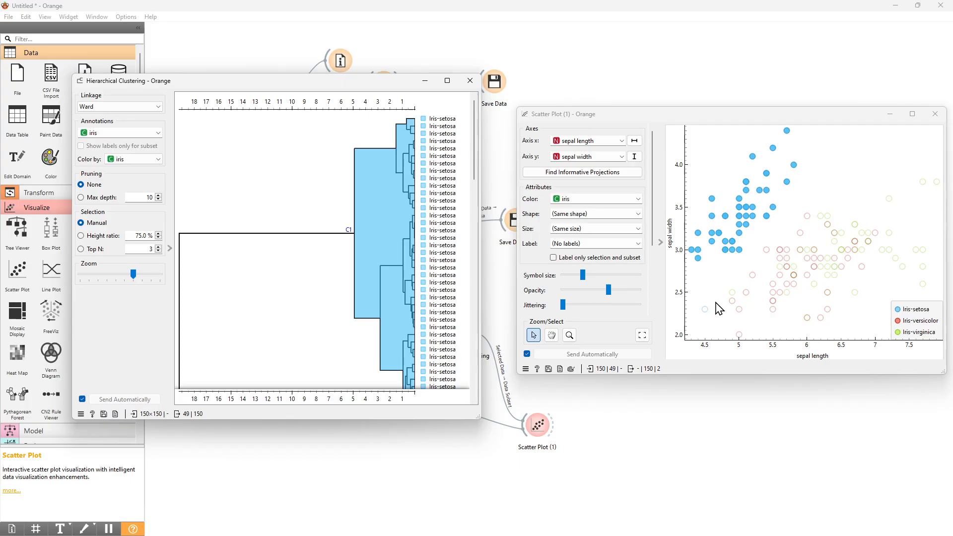
scroll(469, 305, down, 5)
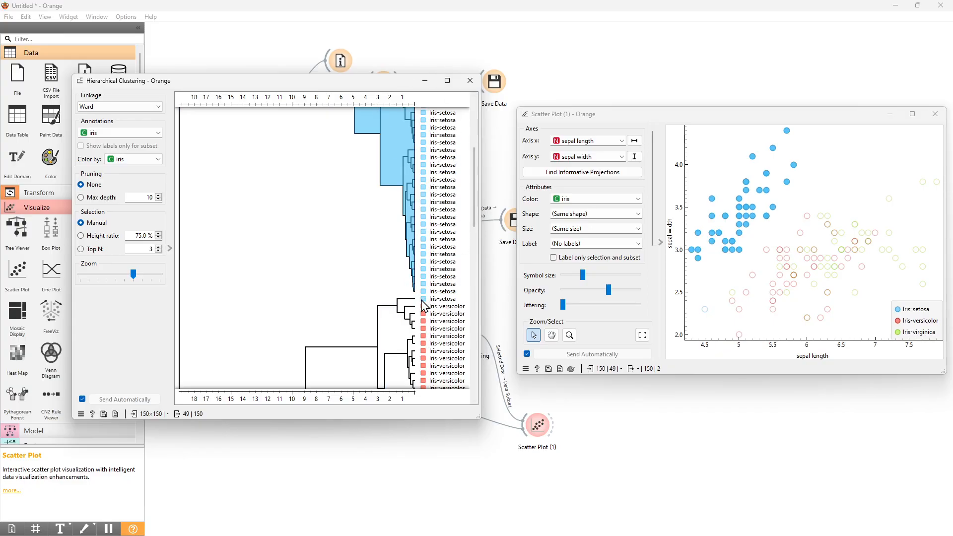
- Select a small versicolor sub-cluster, a larger versicolor cluster, then a virginica sub-cluster to compare their points in the scatter plot
click(404, 307)
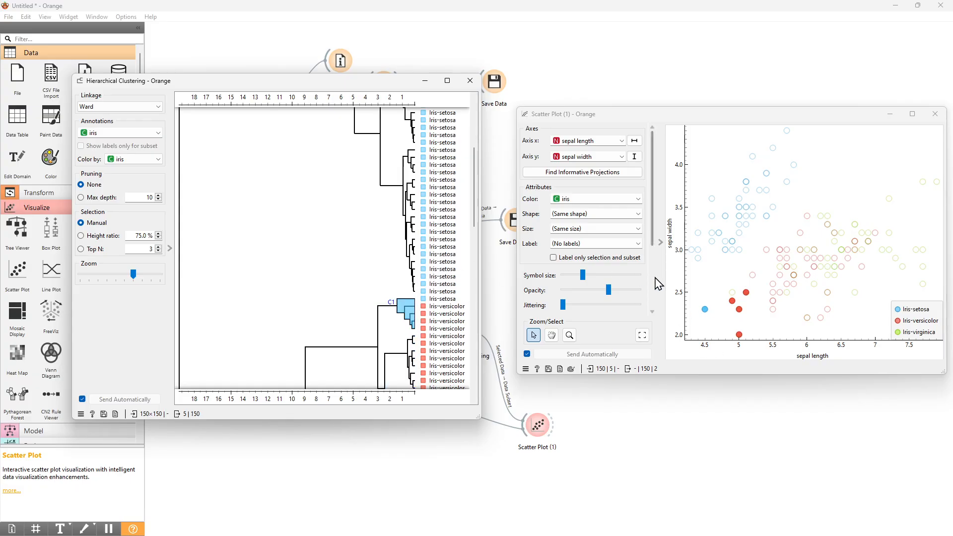
scroll(404, 313, down, 3)
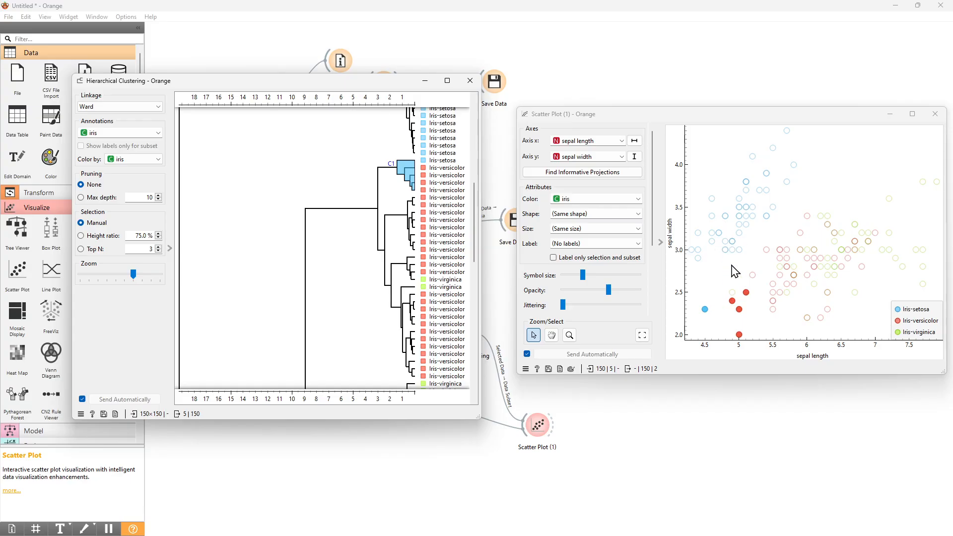
click(405, 255)
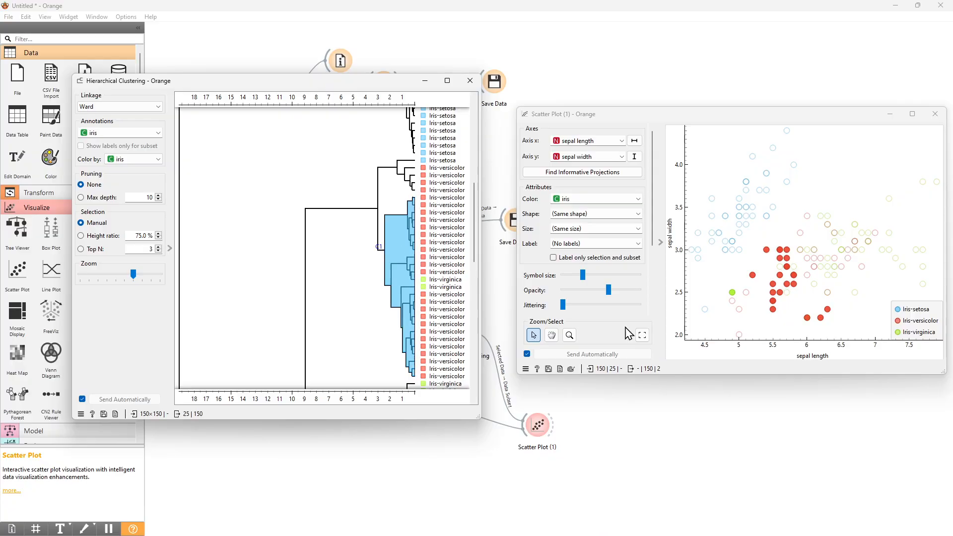
scroll(470, 287, down, 3)
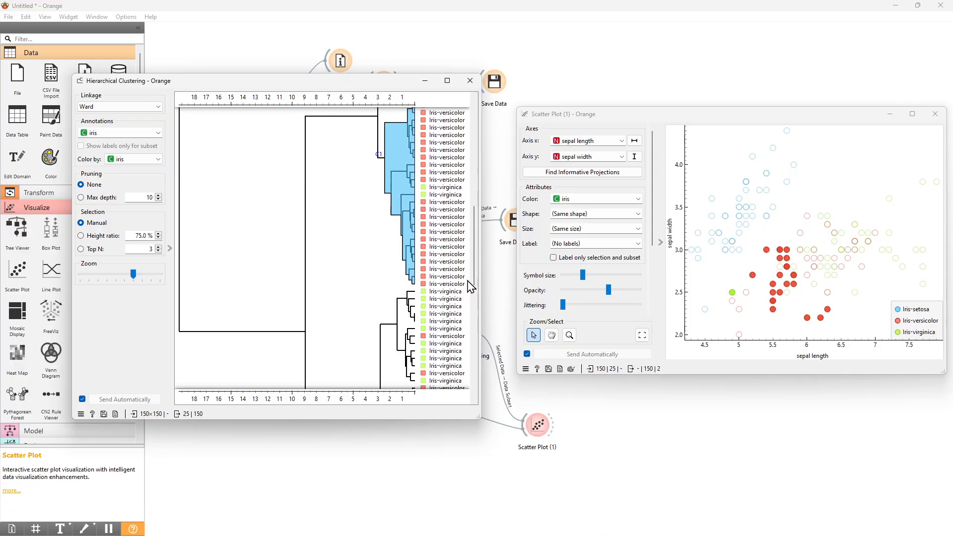
click(416, 321)
- Select the large mixed versicolor–virginica cluster, then a smaller sub-cluster inside it, to view their points in the plot
scroll(356, 334, down, 6)
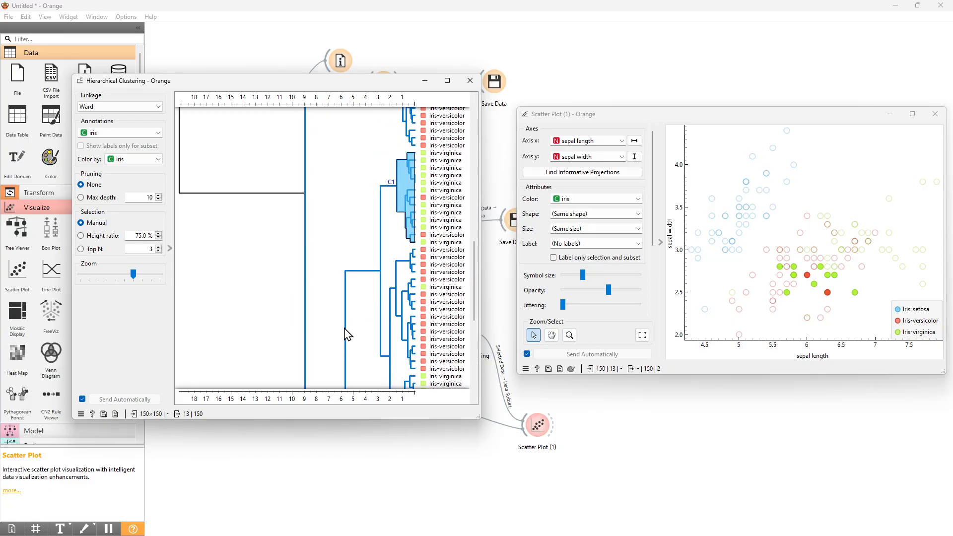
click(352, 293)
scroll(372, 290, up, 2)
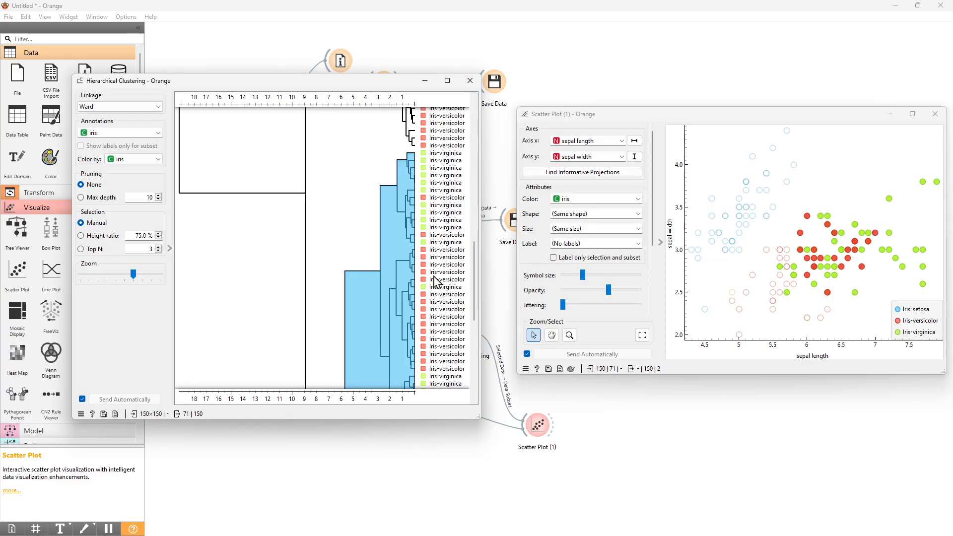
click(395, 288)
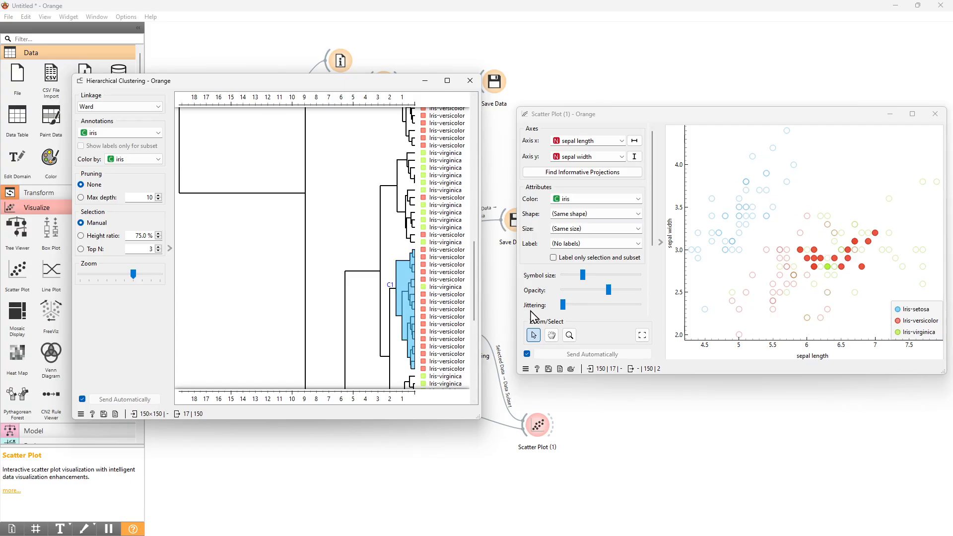
click(564, 305)
drag(566, 307, 615, 309)
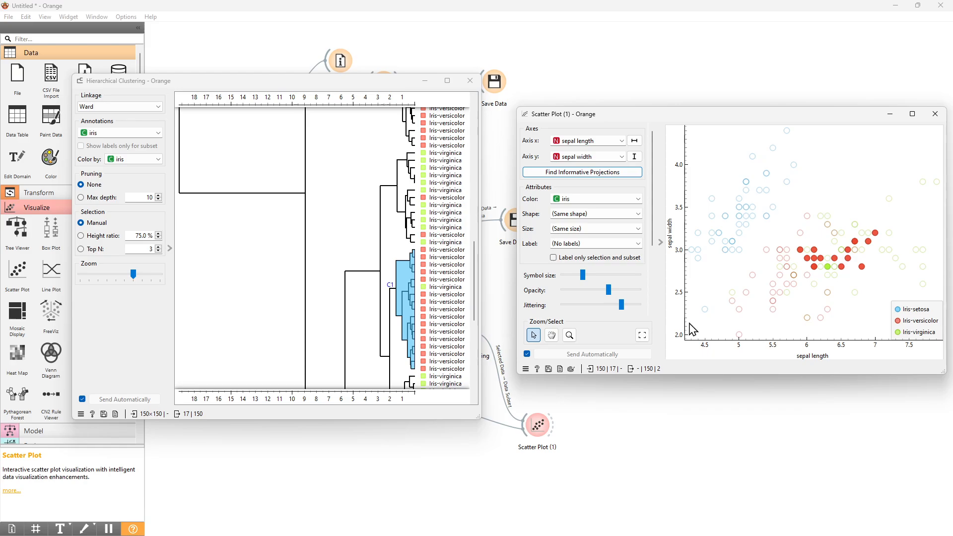
mouse_move(621, 305)
mouse_down()
mouse_move(575, 309)
mouse_move(630, 306)
mouse_move(548, 308)
mouse_move(638, 312)
mouse_up()
drag(614, 304, 564, 307)
drag(563, 305, 512, 307)
- Select the lower virginica cluster in the dendrogram to highlight its points in the scatter plot
scroll(347, 298, down, 6)
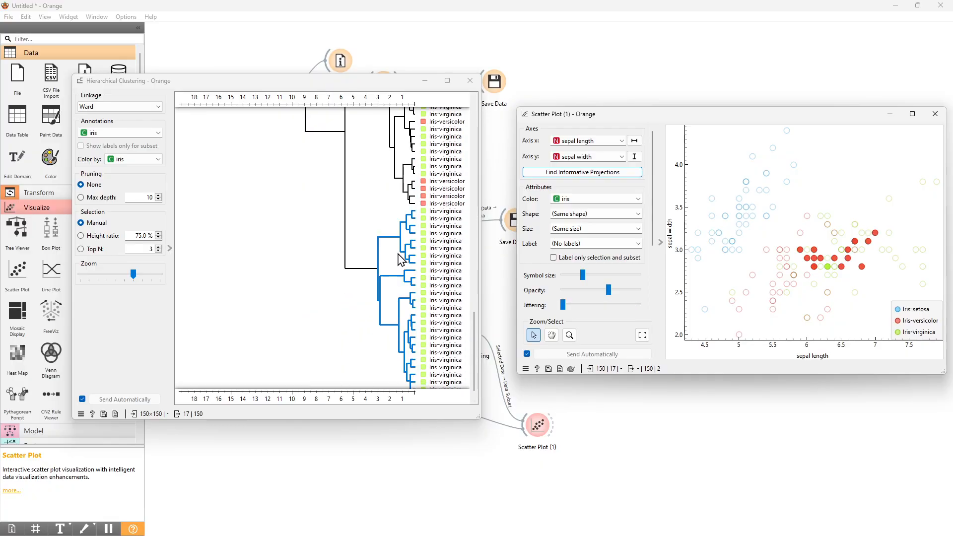
click(401, 260)
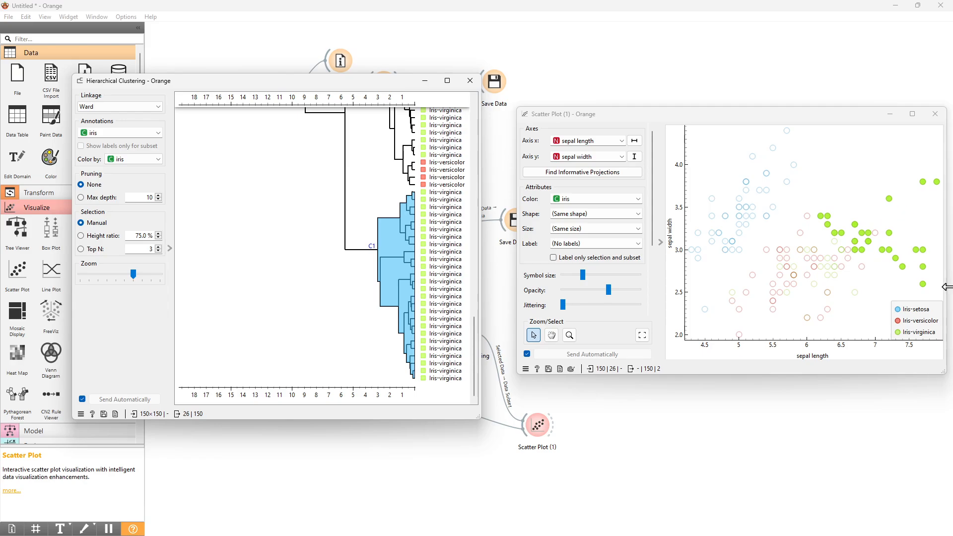
scroll(405, 243, up, 10)
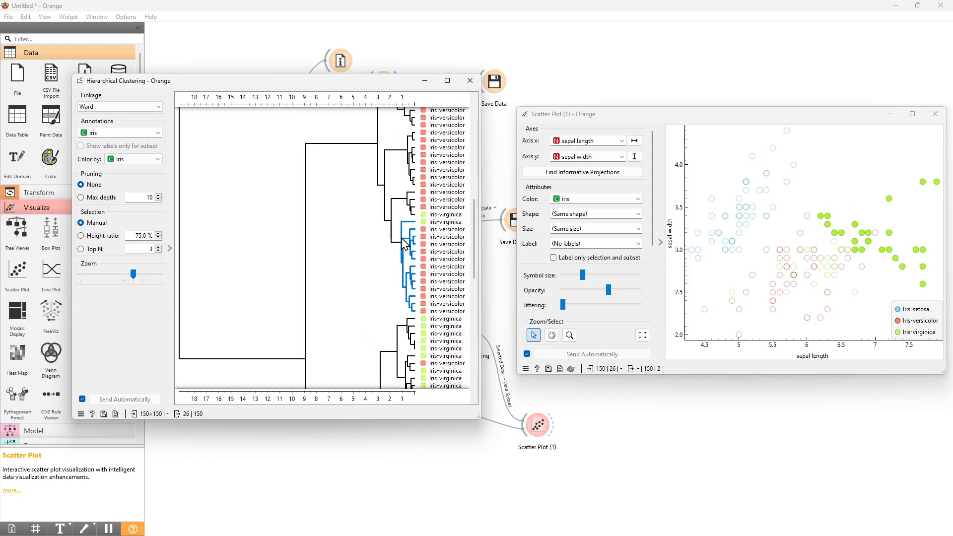
scroll(404, 243, up, 3)
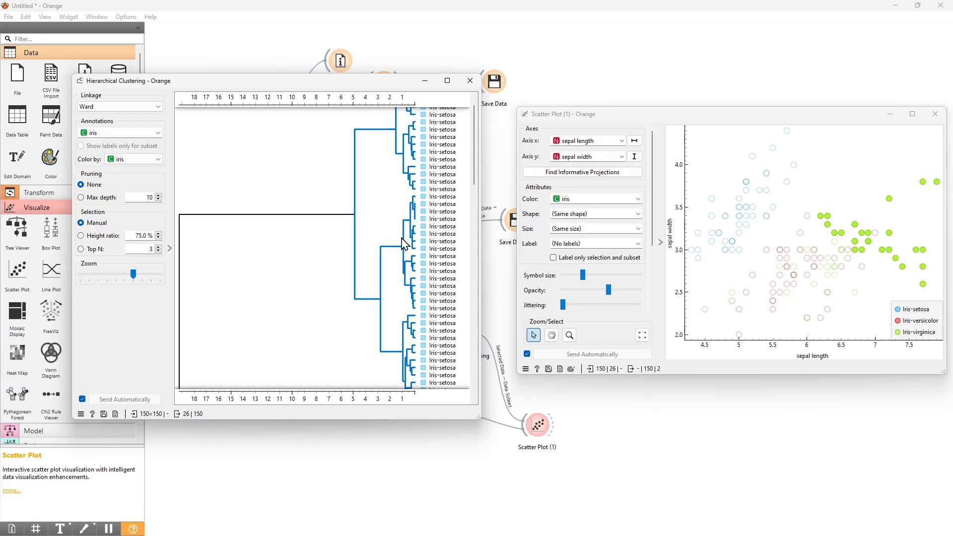